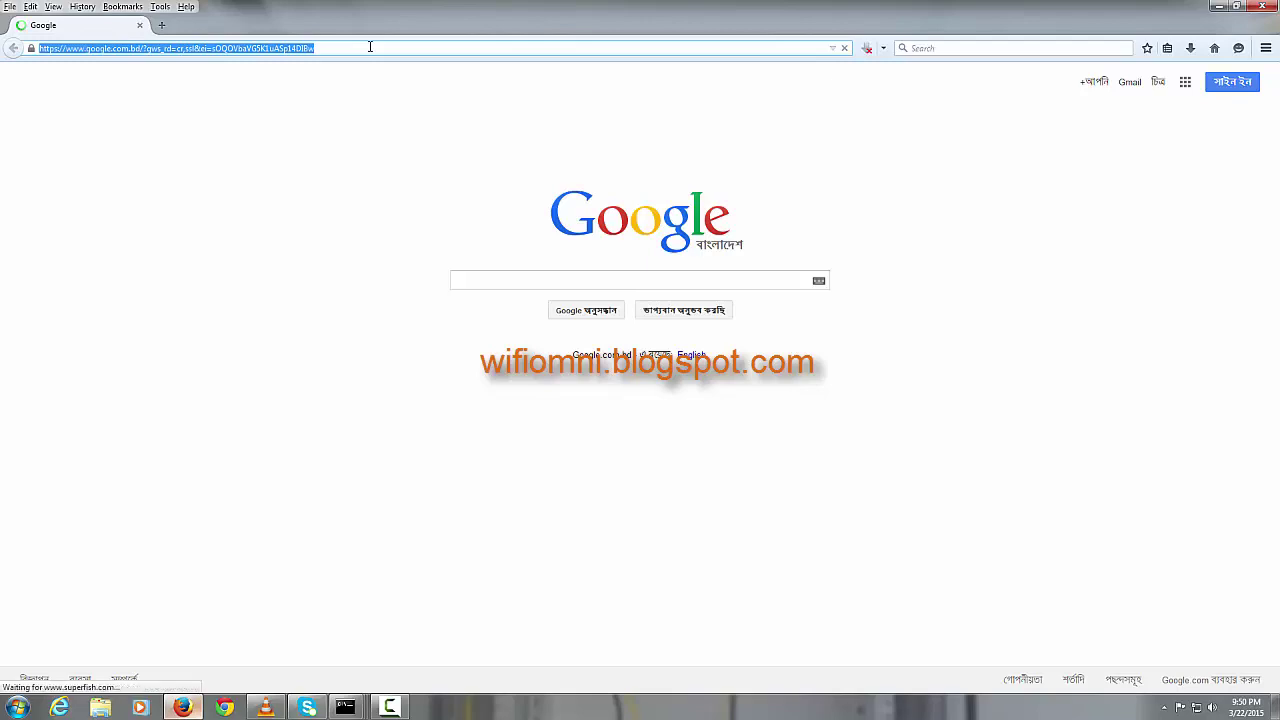
{"action": "type", "text": "http://"}
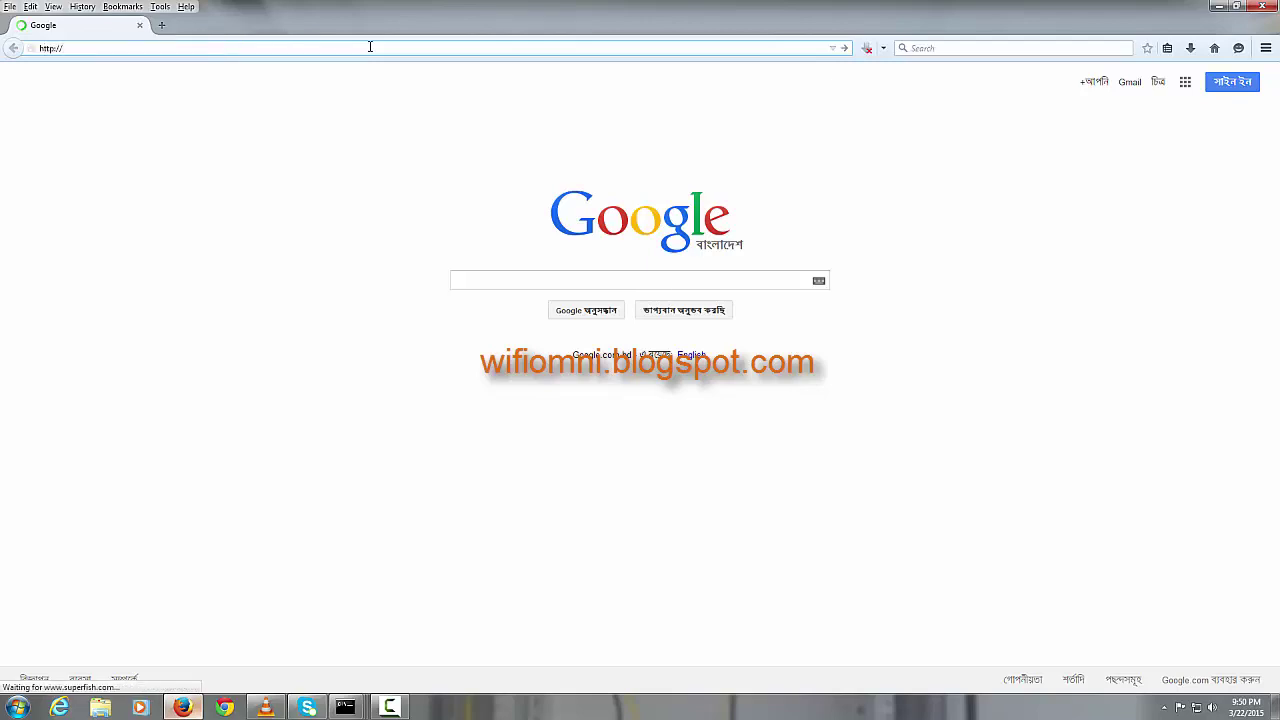
{"action": "type", "text": "192.168.1.20"}
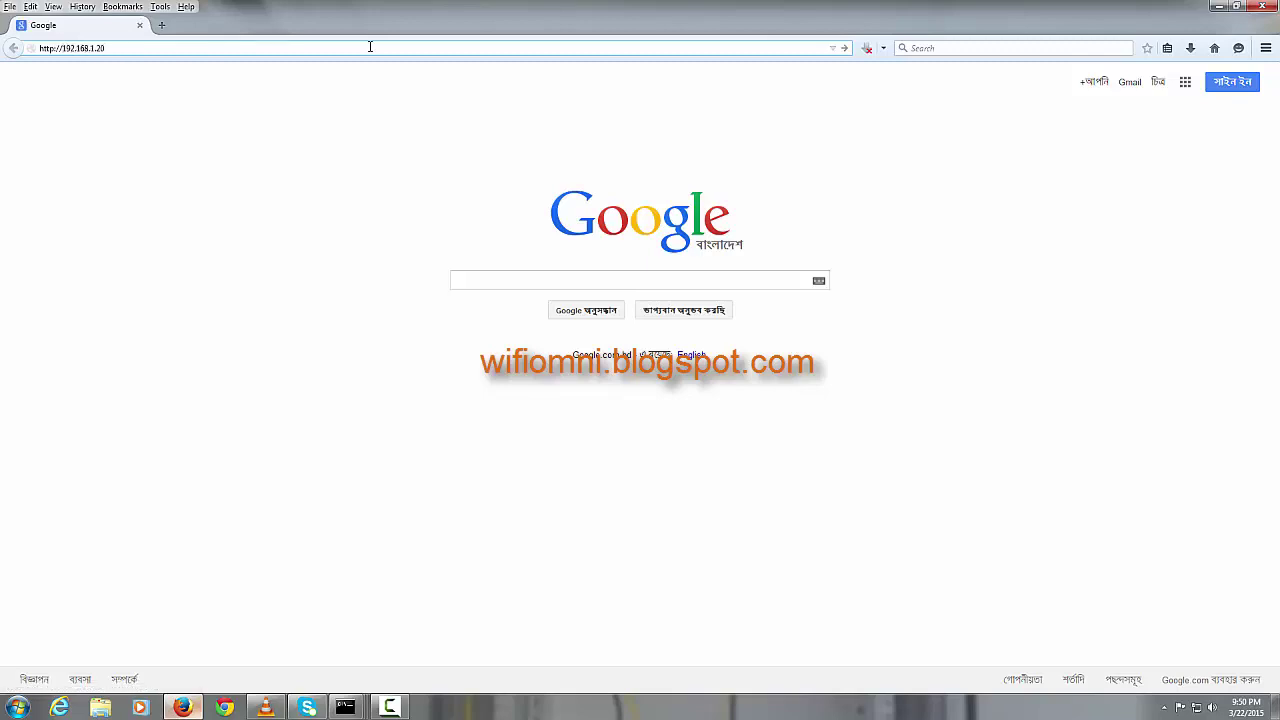
Step: Load the 192.168.1.20 login page, enter the password, choose INDIA, accept the terms and log in
{"action": "key", "text": "Return"}
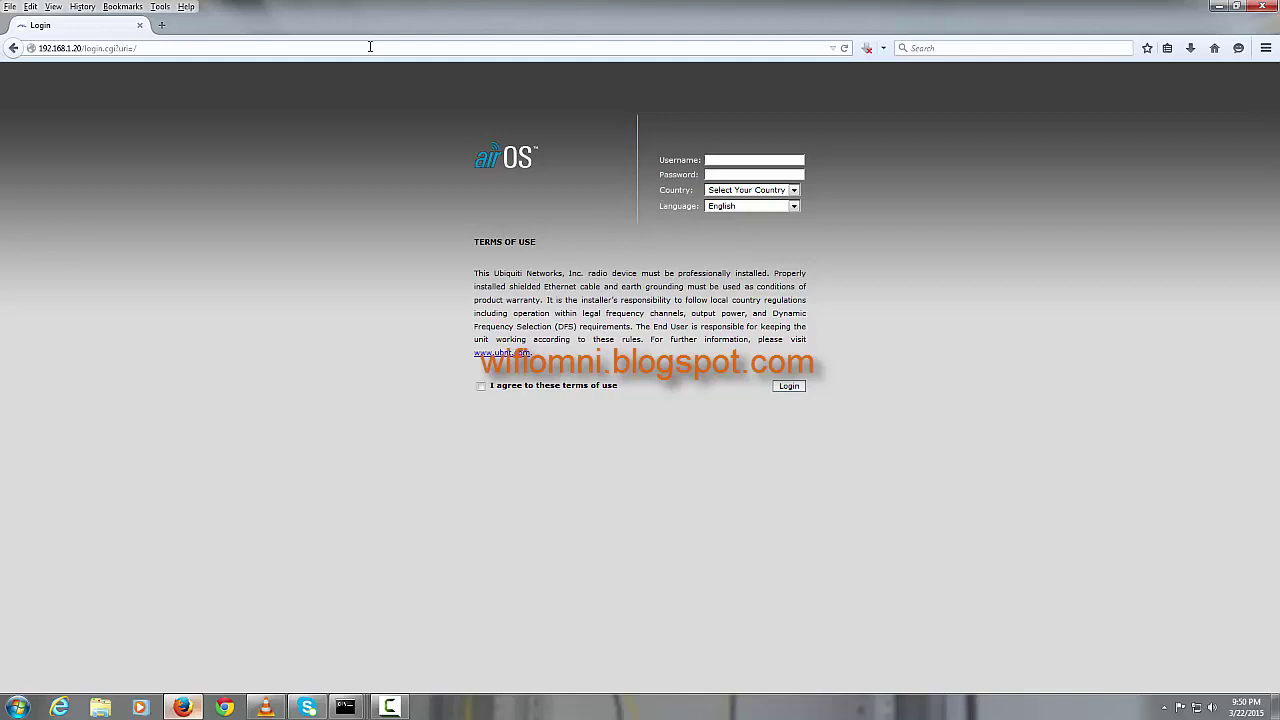
{"action": "type", "text": "bntubnt"}
{"action": "left_click", "coordinate": [737, 196]}
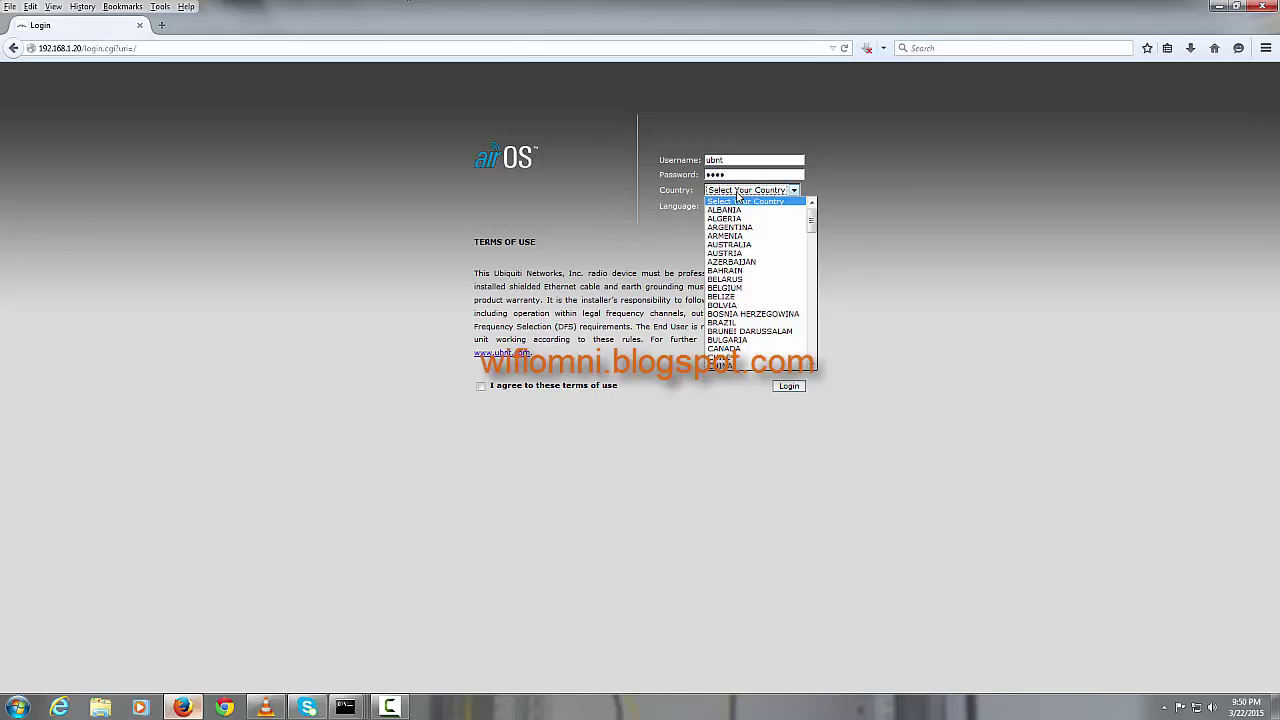
{"action": "type", "text": "india"}
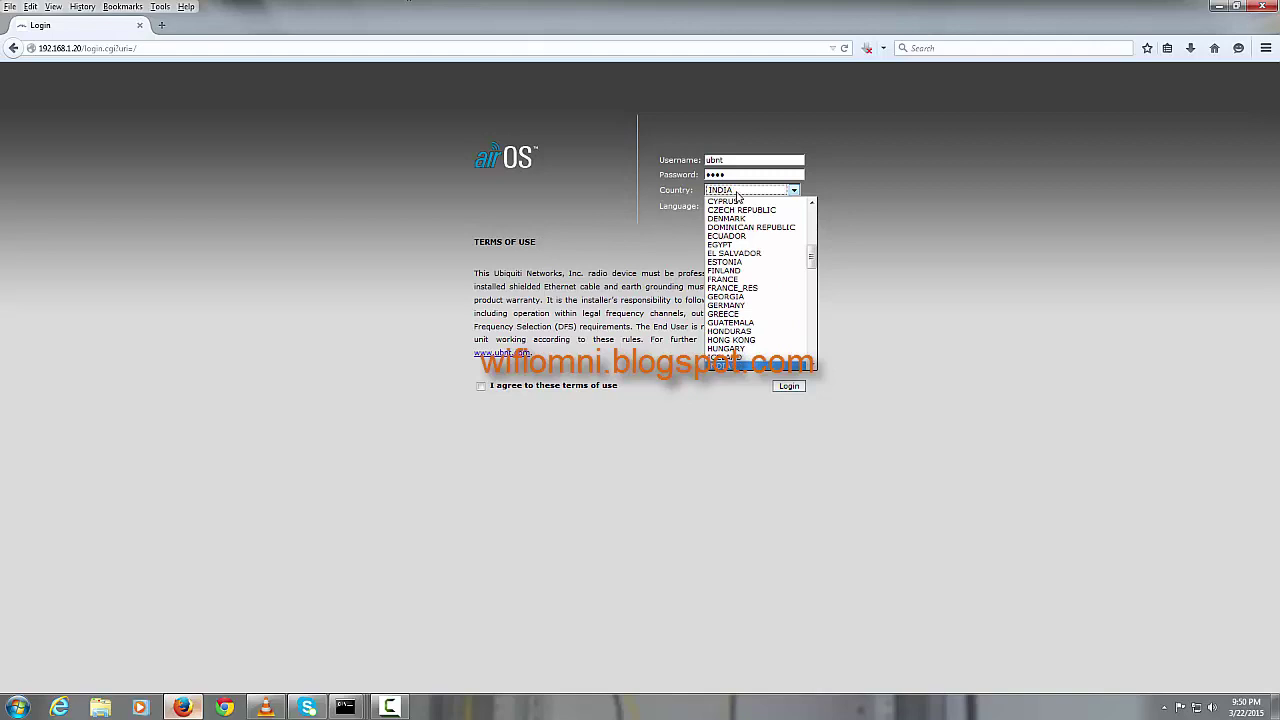
{"action": "key", "text": "Return"}
{"action": "left_click", "coordinate": [481, 386]}
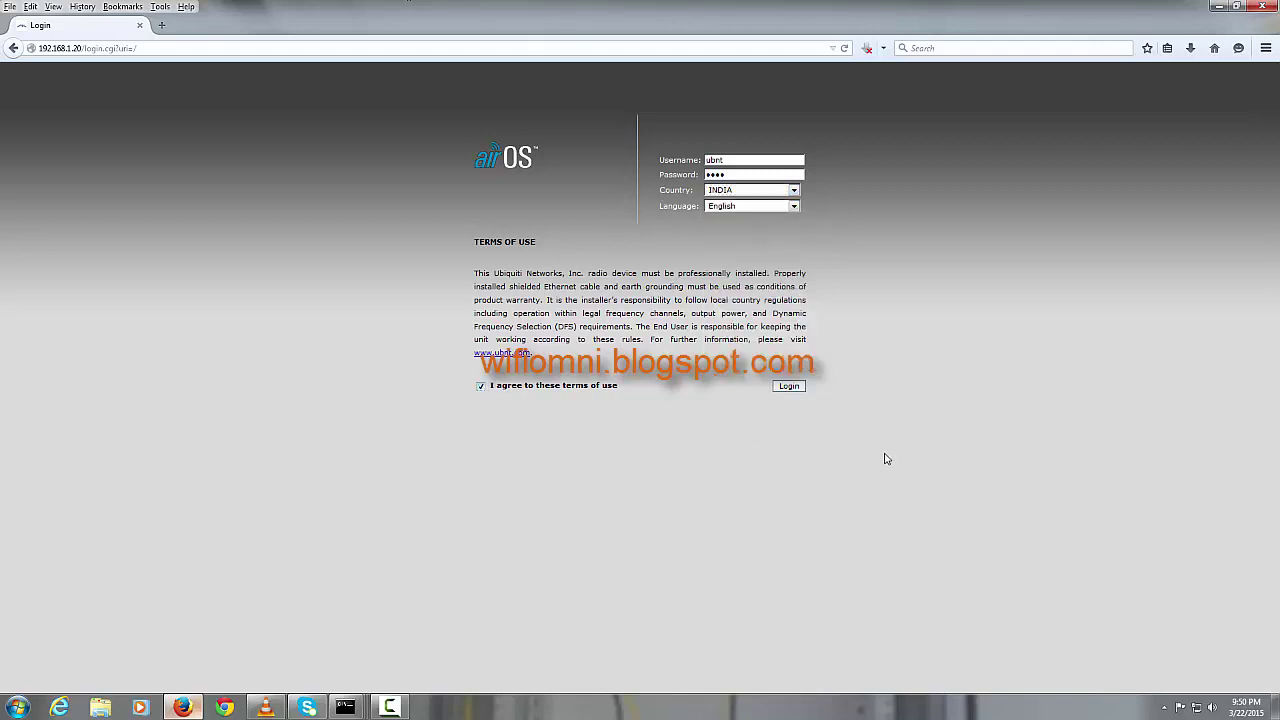
{"action": "left_click", "coordinate": [797, 388]}
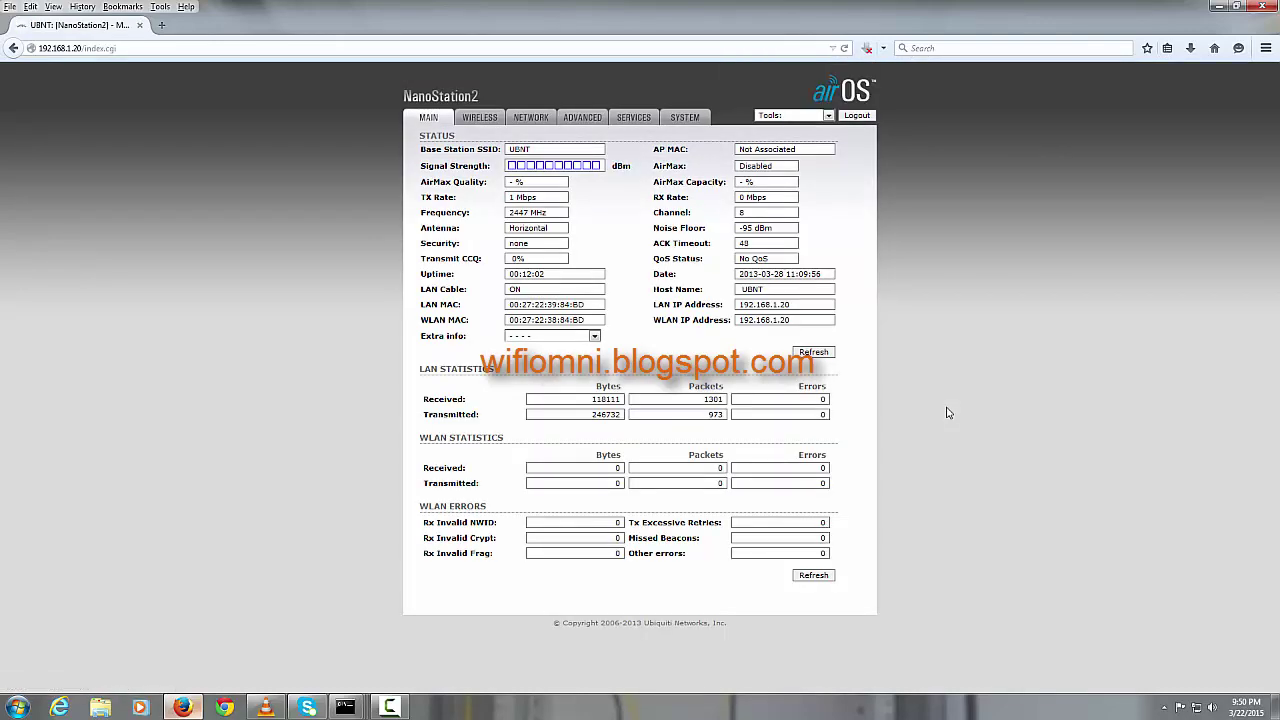
Step: In NETWORK settings, change the radio's IP address to 192.168.1.22
{"action": "left_click", "coordinate": [545, 119]}
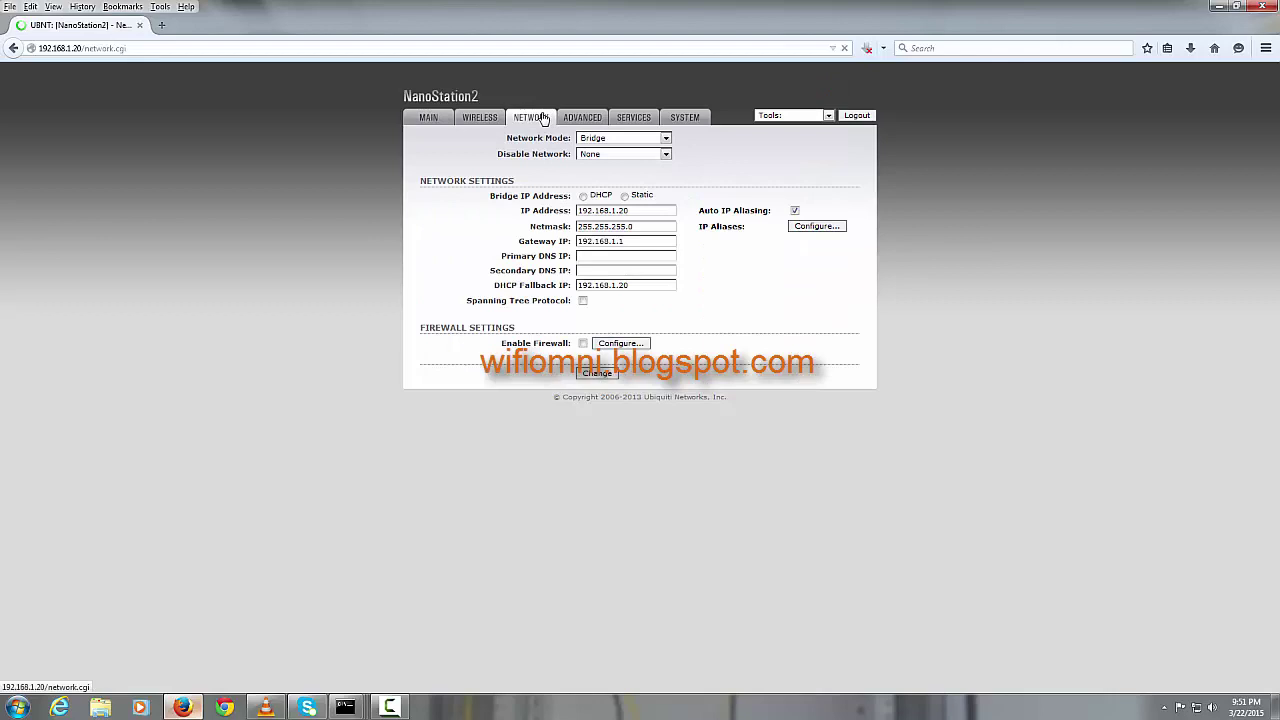
{"action": "left_click", "coordinate": [638, 210]}
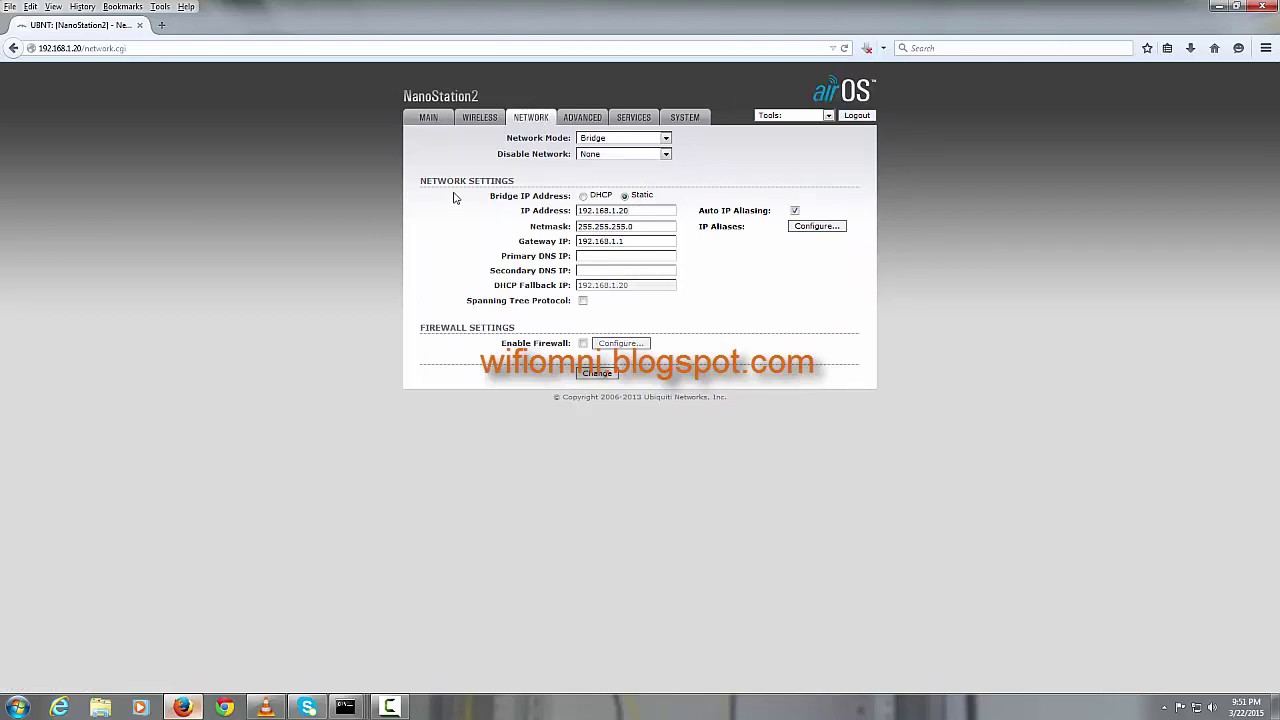
{"action": "key", "text": "BackSpace"}
{"action": "left_click", "coordinate": [609, 395]}
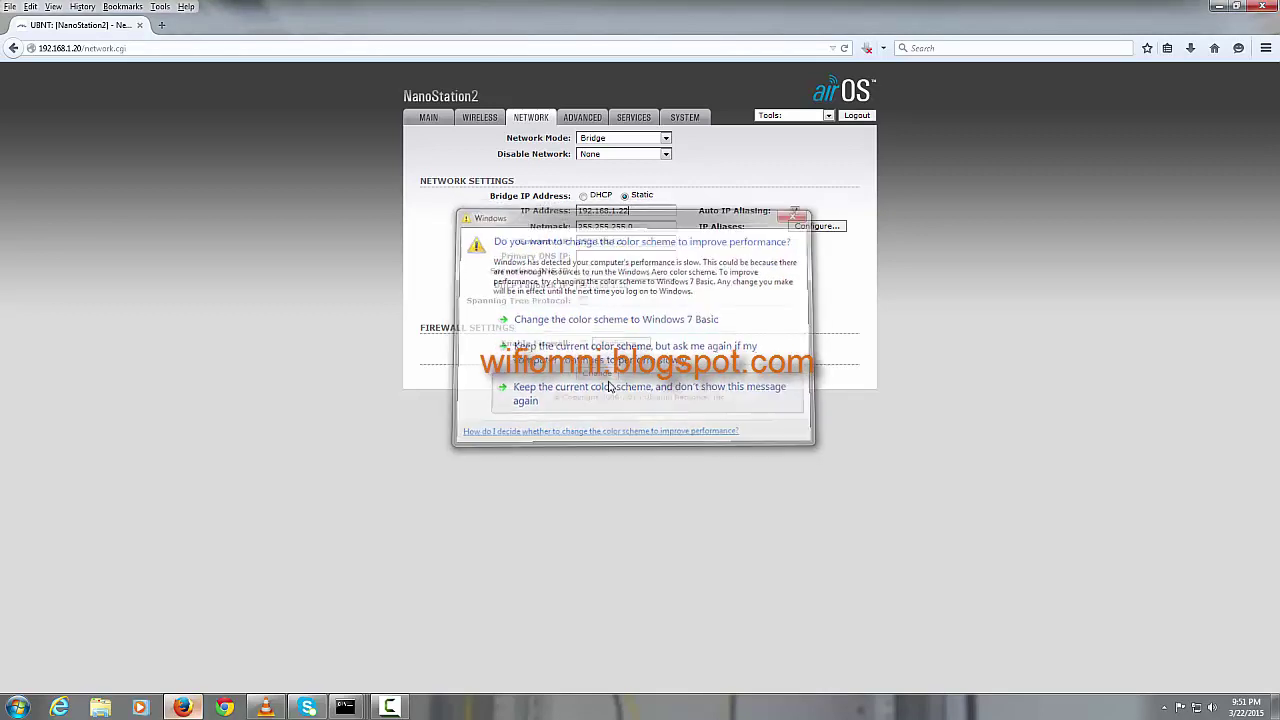
{"action": "type", "text": "2"}
Step: Set primary DNS to 192.168.1.1, submit with Change and apply the configuration
{"action": "left_click", "coordinate": [614, 258]}
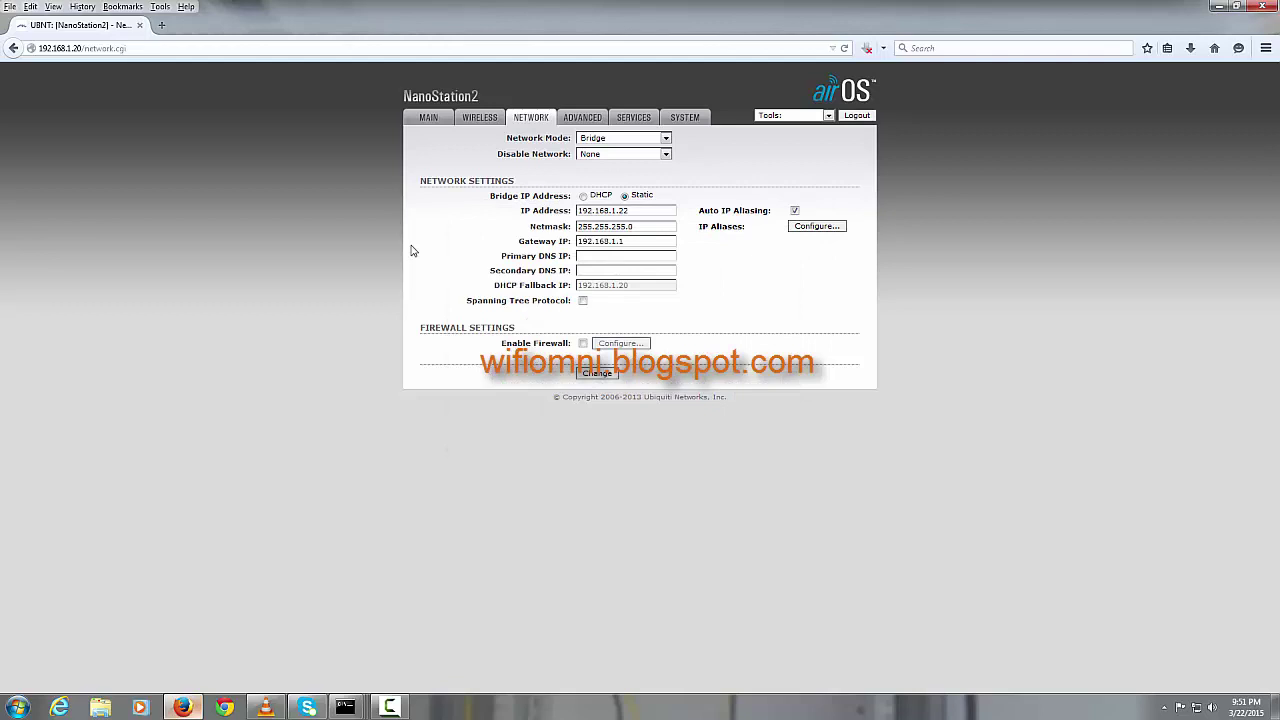
{"action": "type", "text": "192.168.1.1"}
{"action": "left_click", "coordinate": [599, 376]}
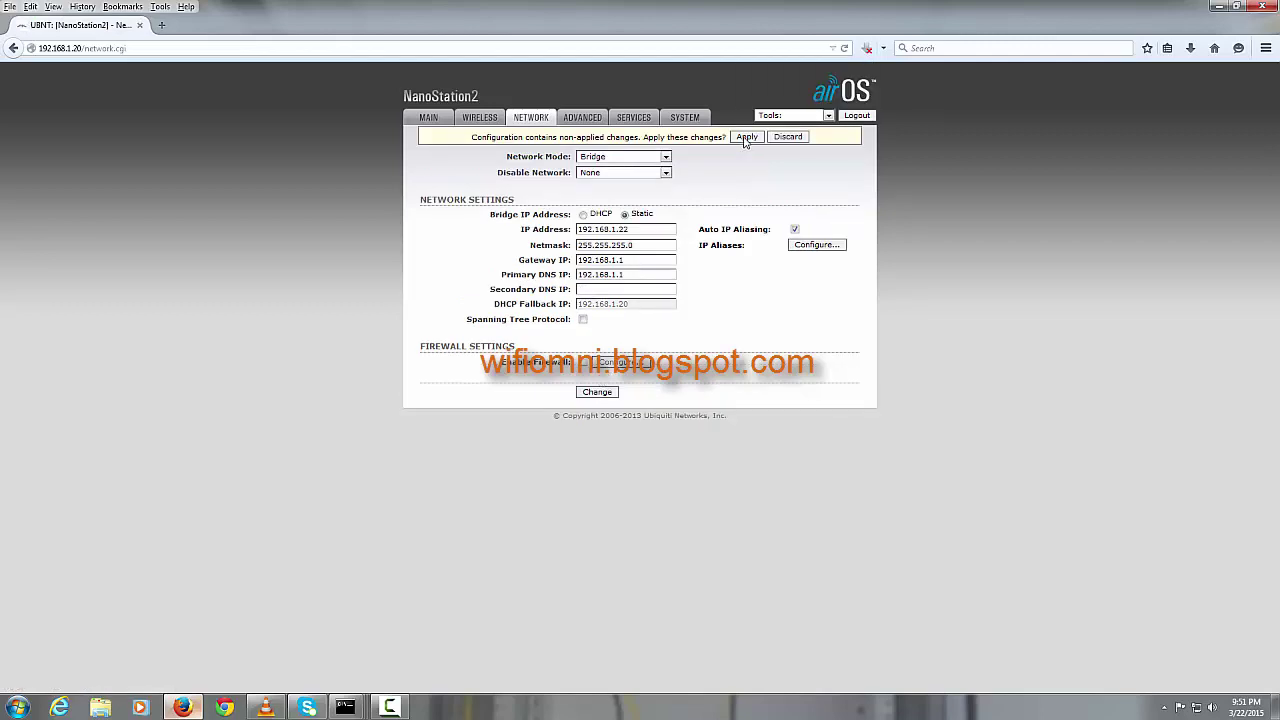
{"action": "left_click", "coordinate": [762, 136]}
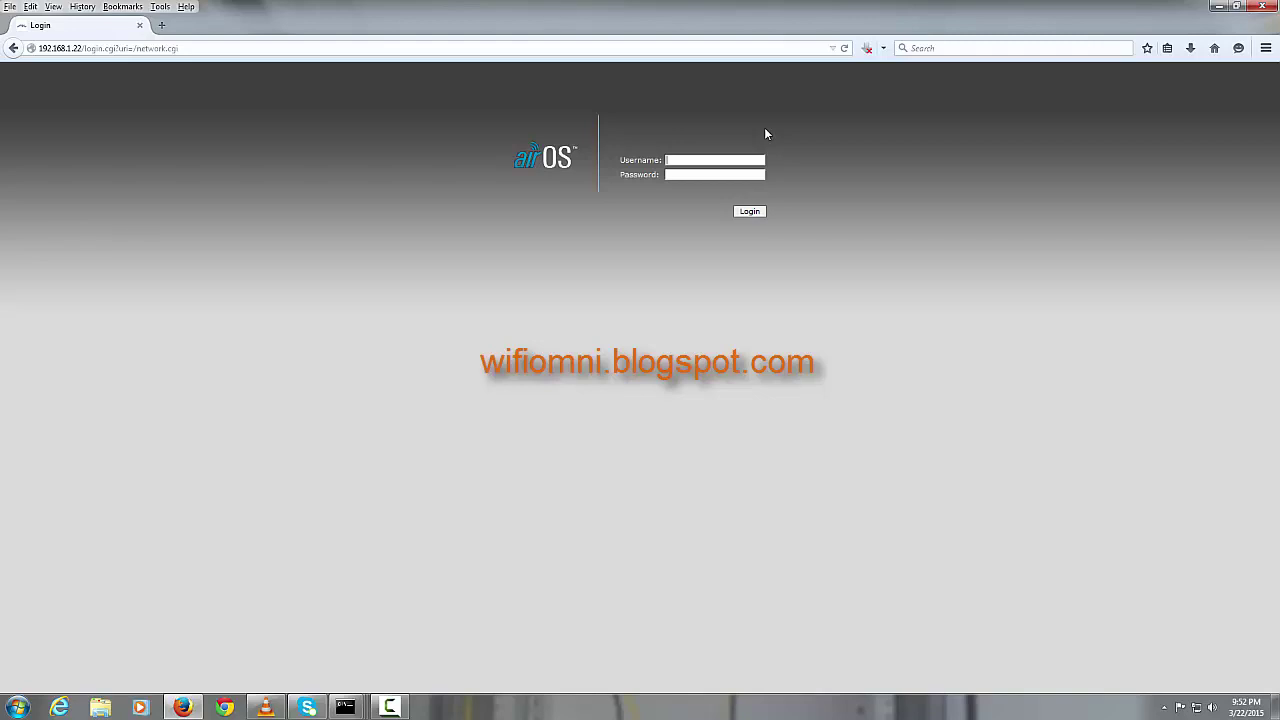
Step: Sign back in at 192.168.1.22 with the radio's username and password
{"action": "type", "text": "ubnt"}
{"action": "key", "text": "Tab"}
{"action": "type", "text": "ubnt"}
{"action": "key", "text": "Return"}
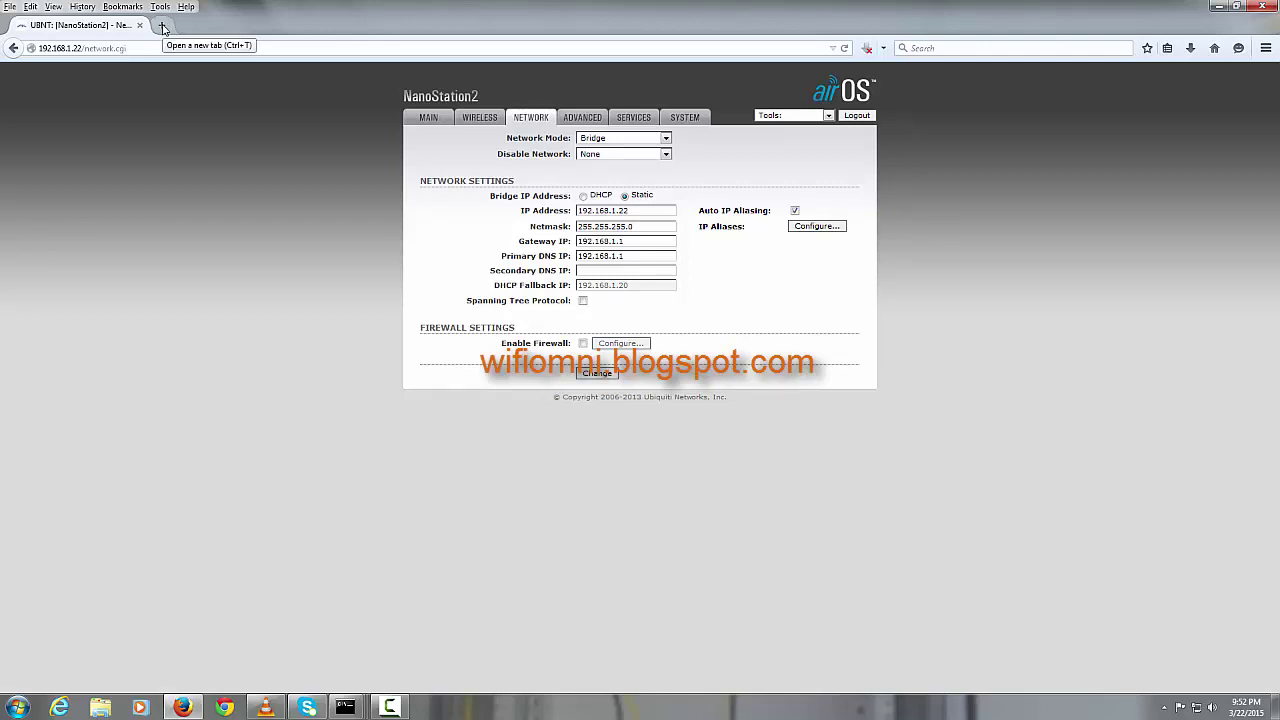
Step: Bring Firefox back to the front and view the radio's MAIN status page
{"action": "left_click", "coordinate": [389, 707]}
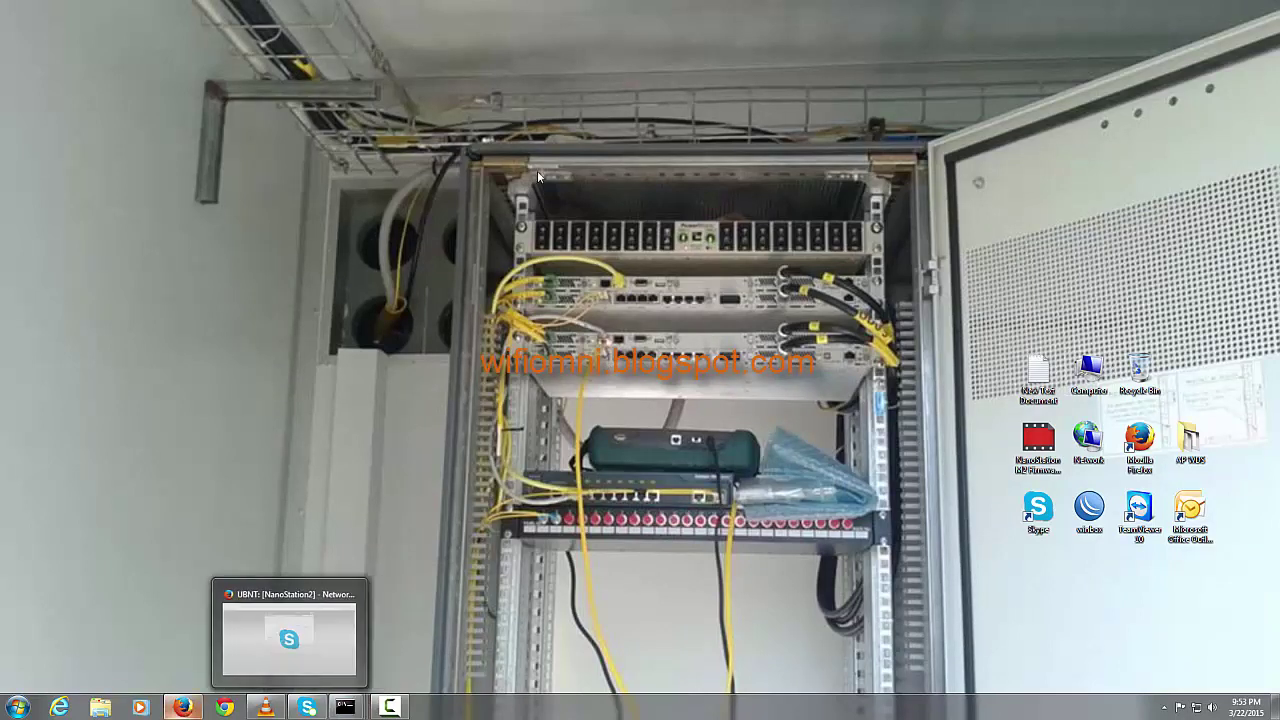
{"action": "left_click", "coordinate": [183, 707]}
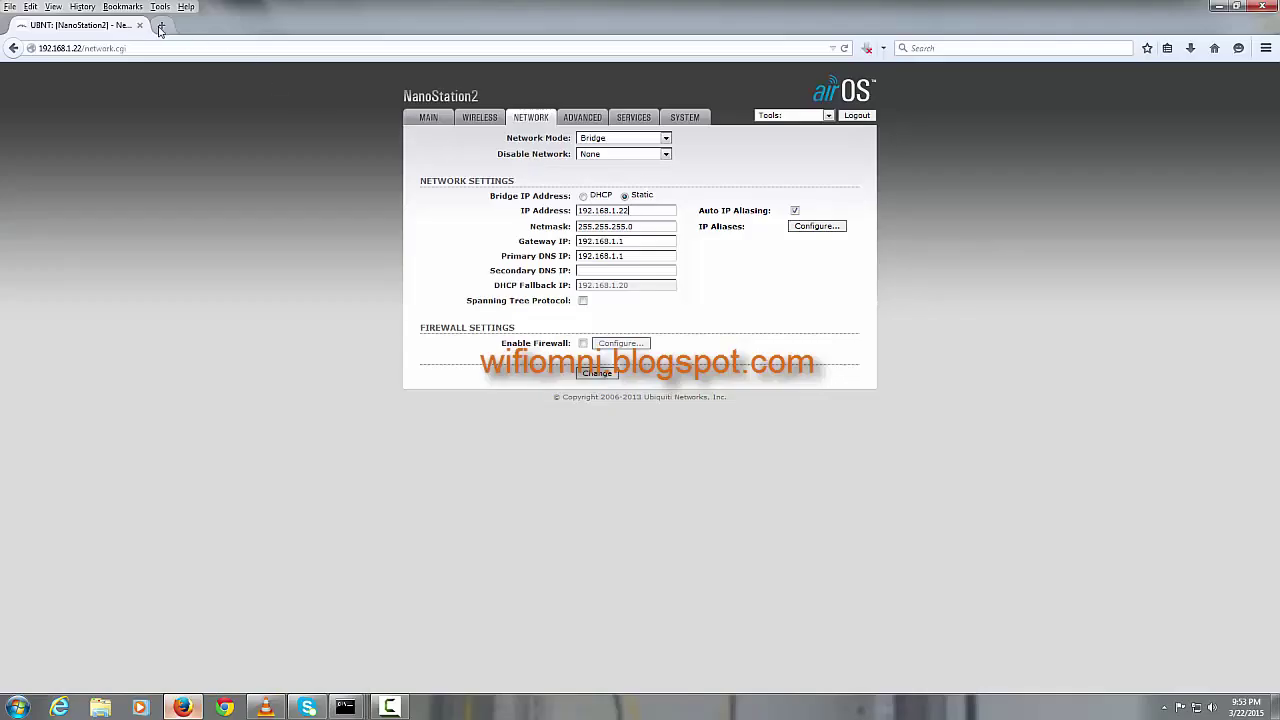
{"action": "left_click", "coordinate": [443, 119]}
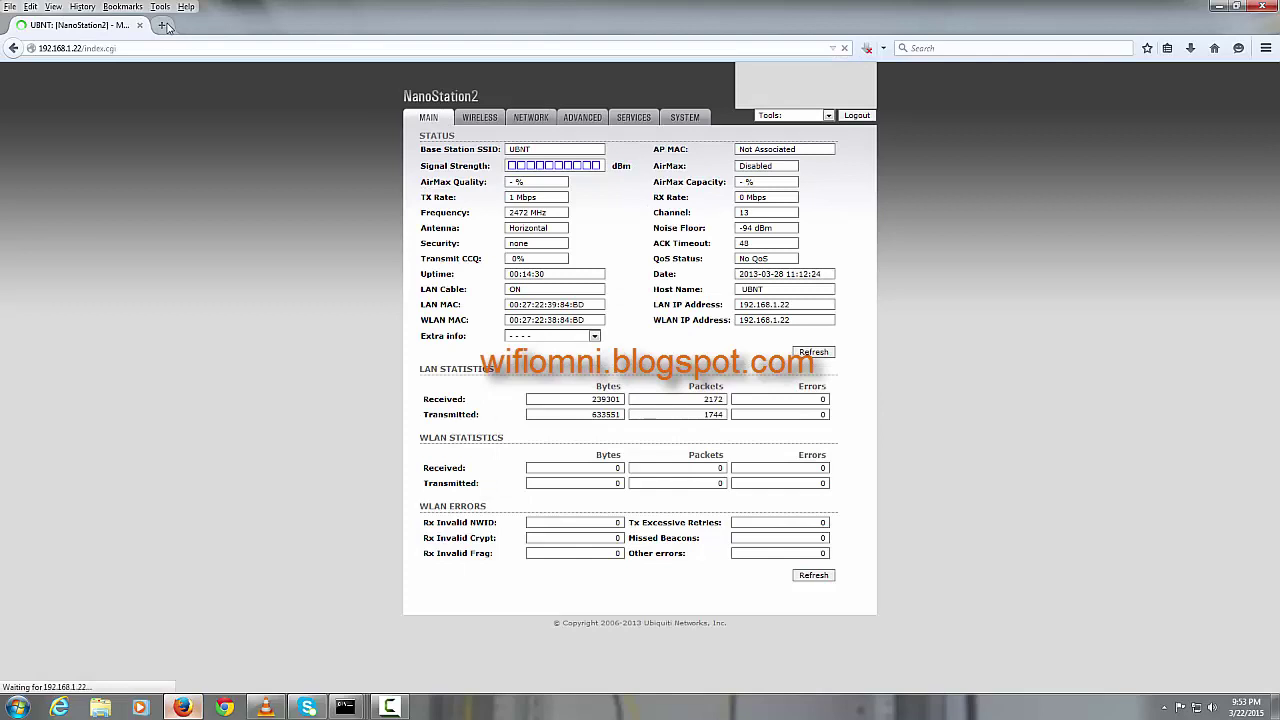
{"action": "left_click", "coordinate": [163, 25]}
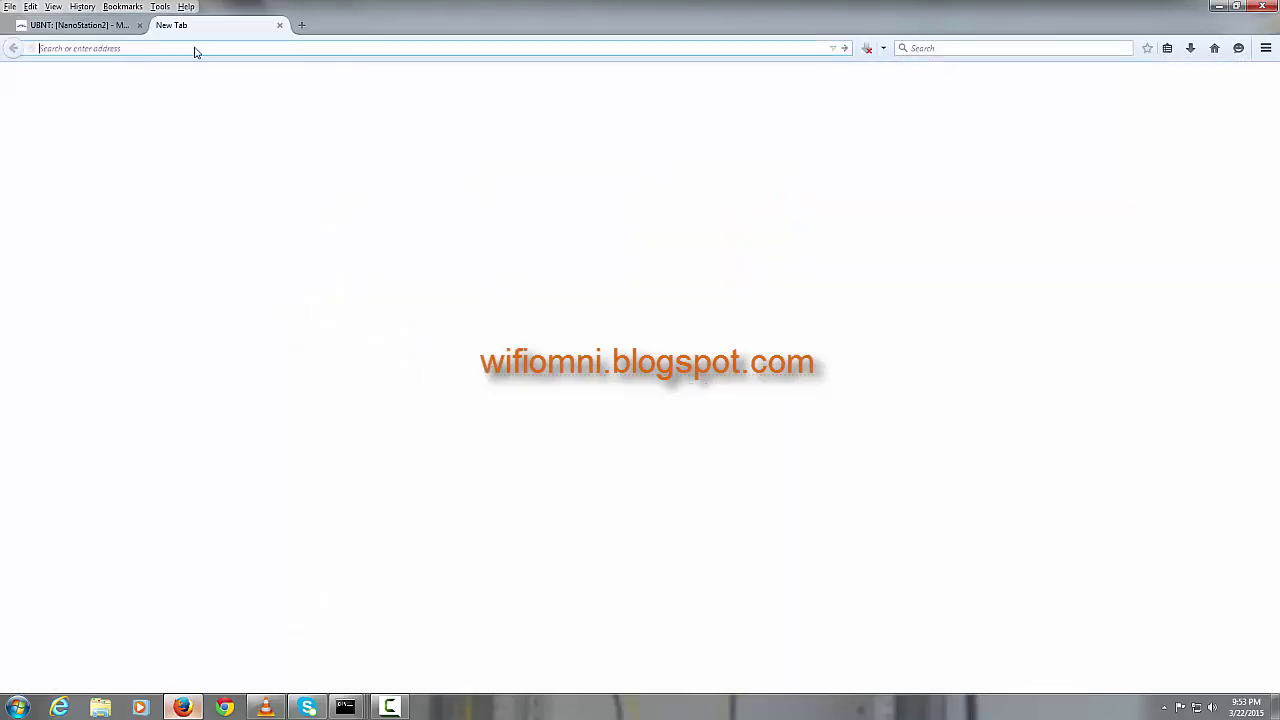
{"action": "type", "text": "http"}
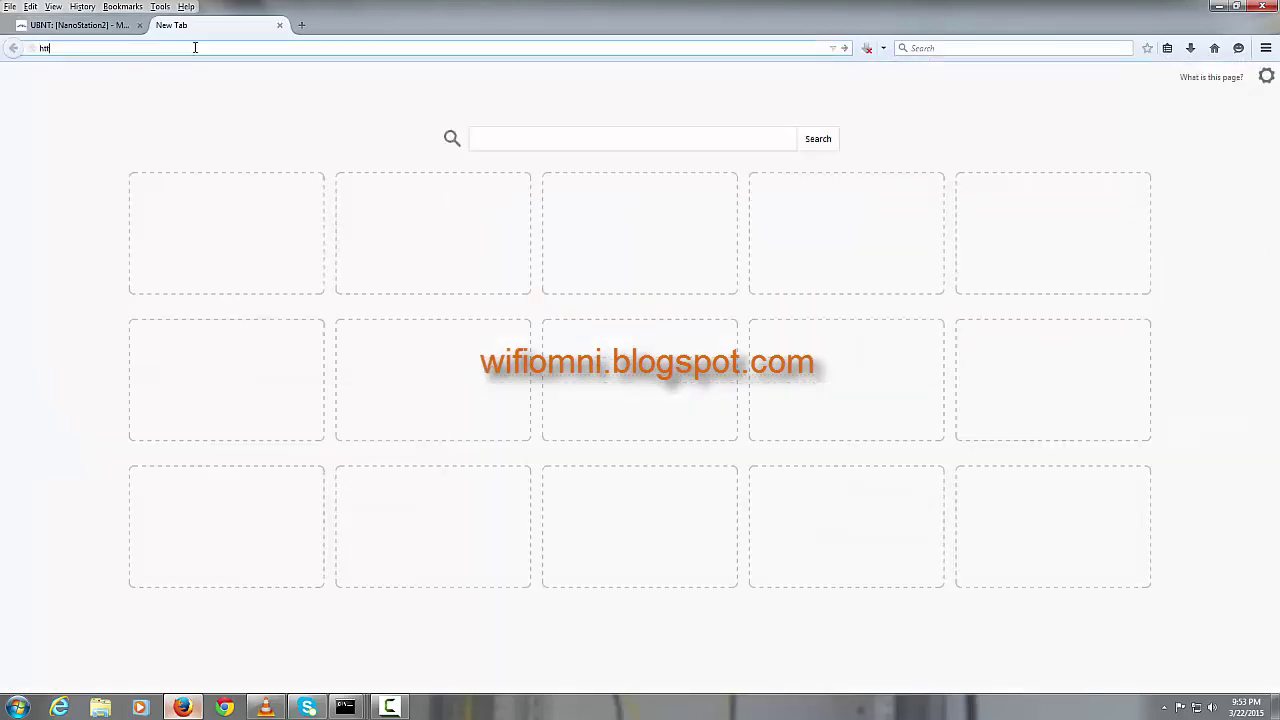
{"action": "type", "text": "://192.168.1.20"}
{"action": "key", "text": "Return"}
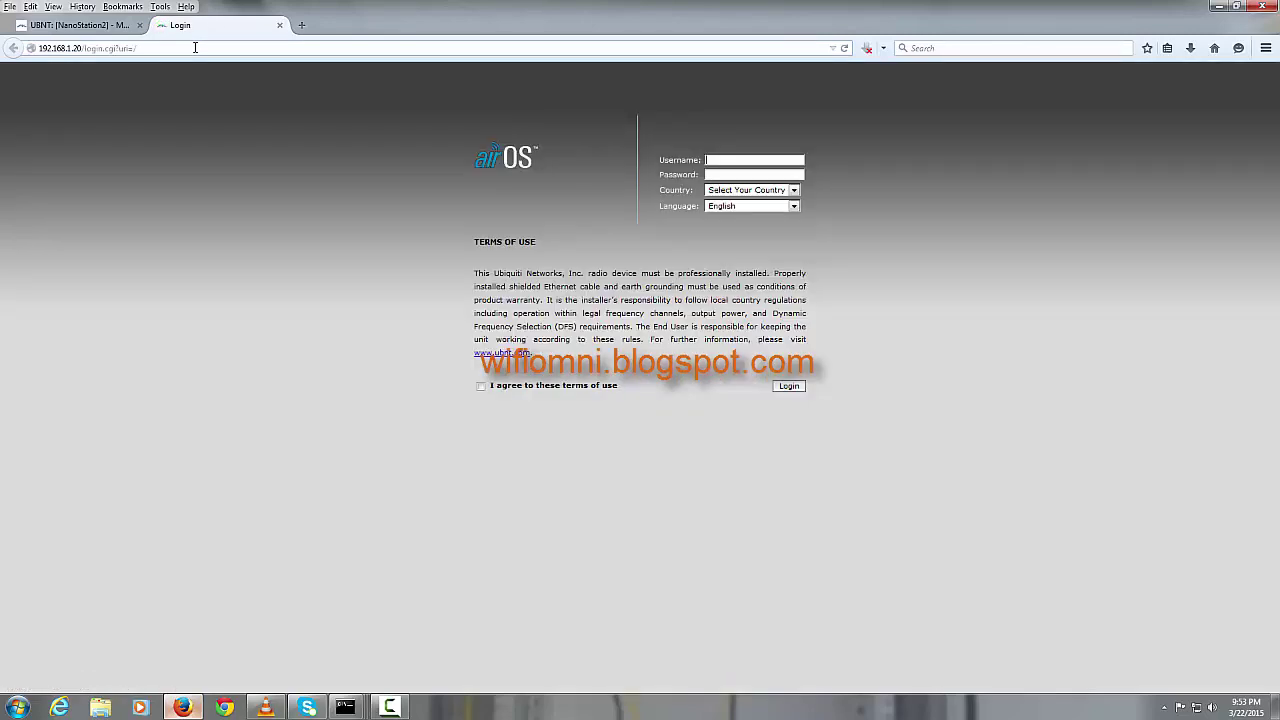
{"action": "type", "text": "ubn"}
{"action": "type", "text": "ubnt"}
{"action": "key", "text": "Tab"}
Step: Set the country to INDIA, accept the terms of use and log in
{"action": "key", "text": "i"}
{"action": "key", "text": "n"}
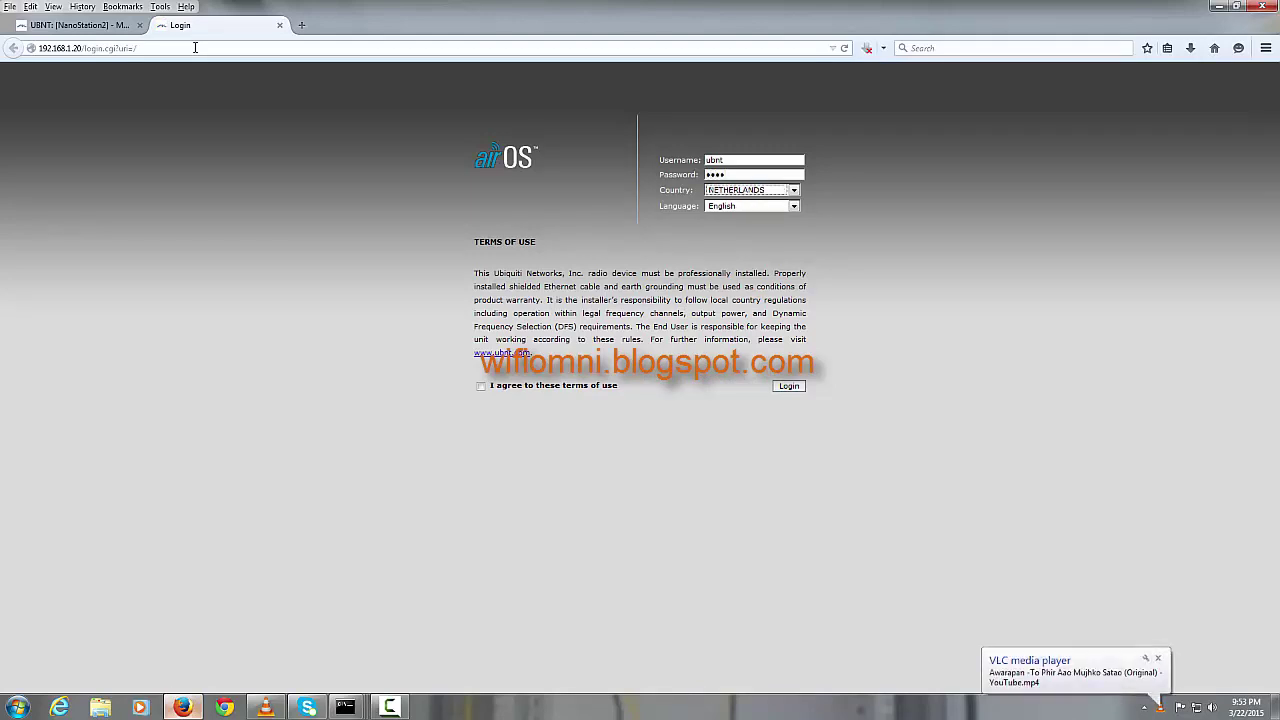
{"action": "key", "text": "i"}
{"action": "key", "text": "n"}
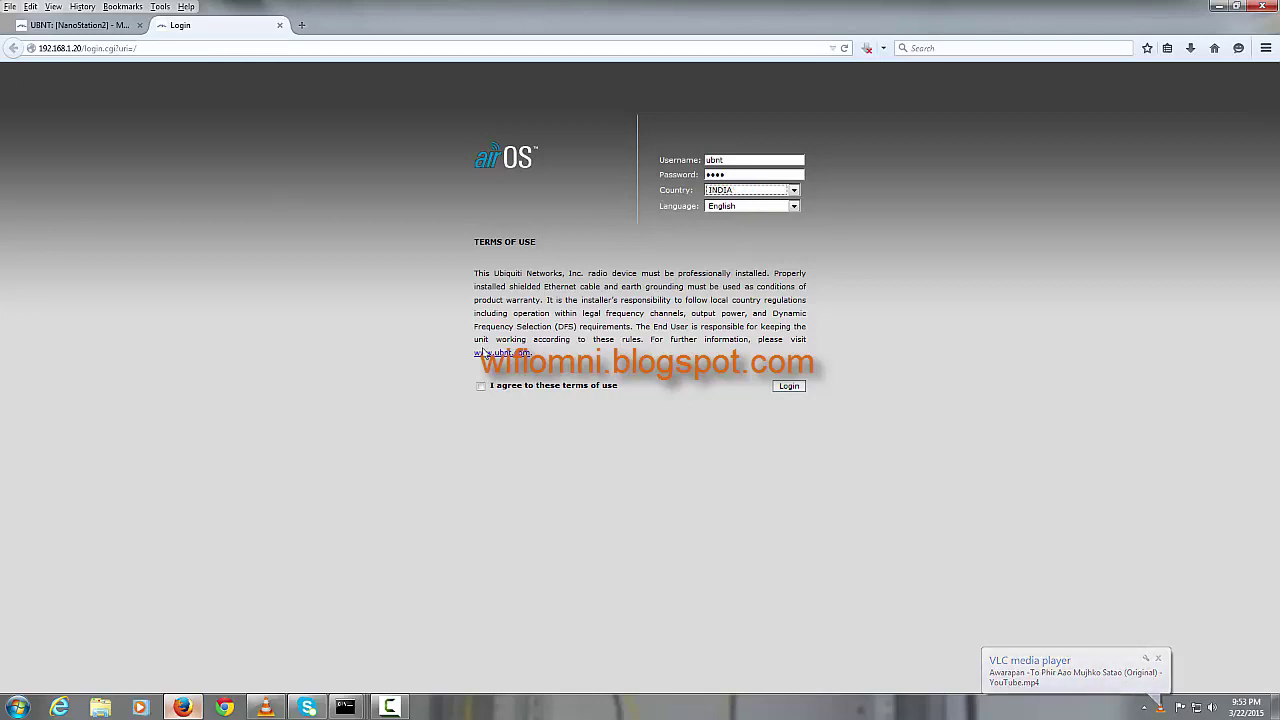
{"action": "left_click", "coordinate": [481, 387]}
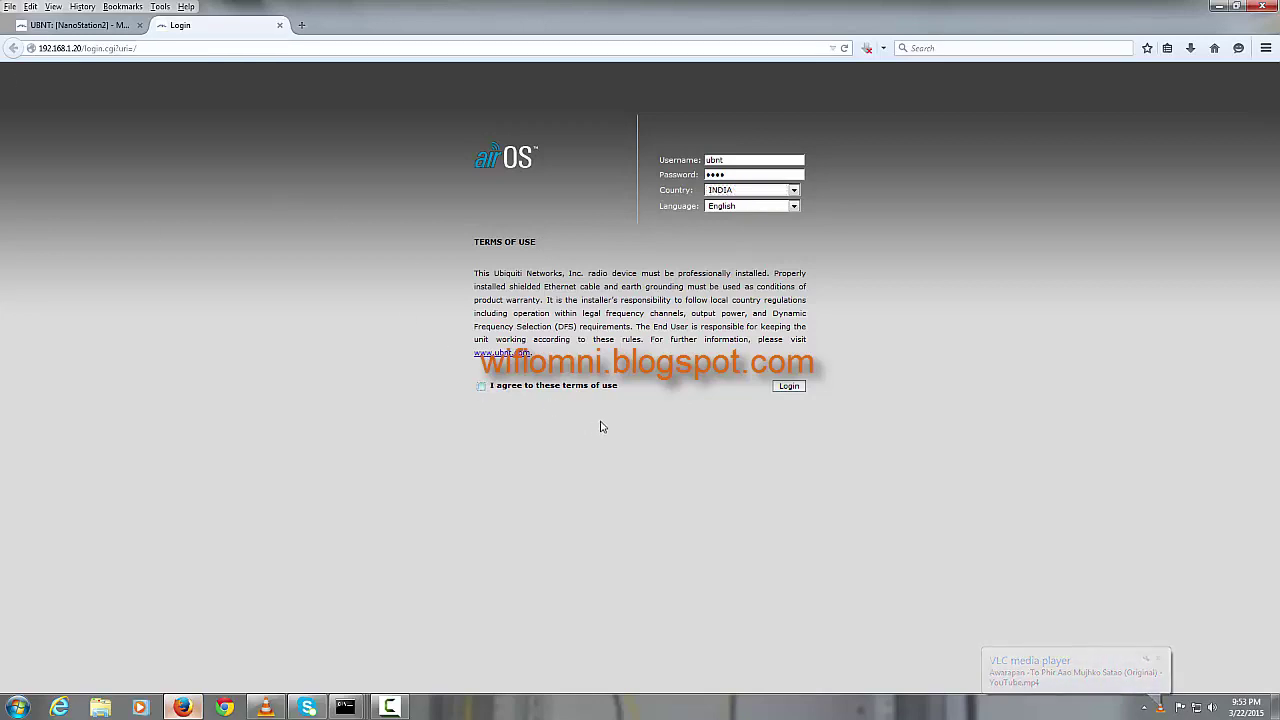
{"action": "left_click", "coordinate": [792, 388]}
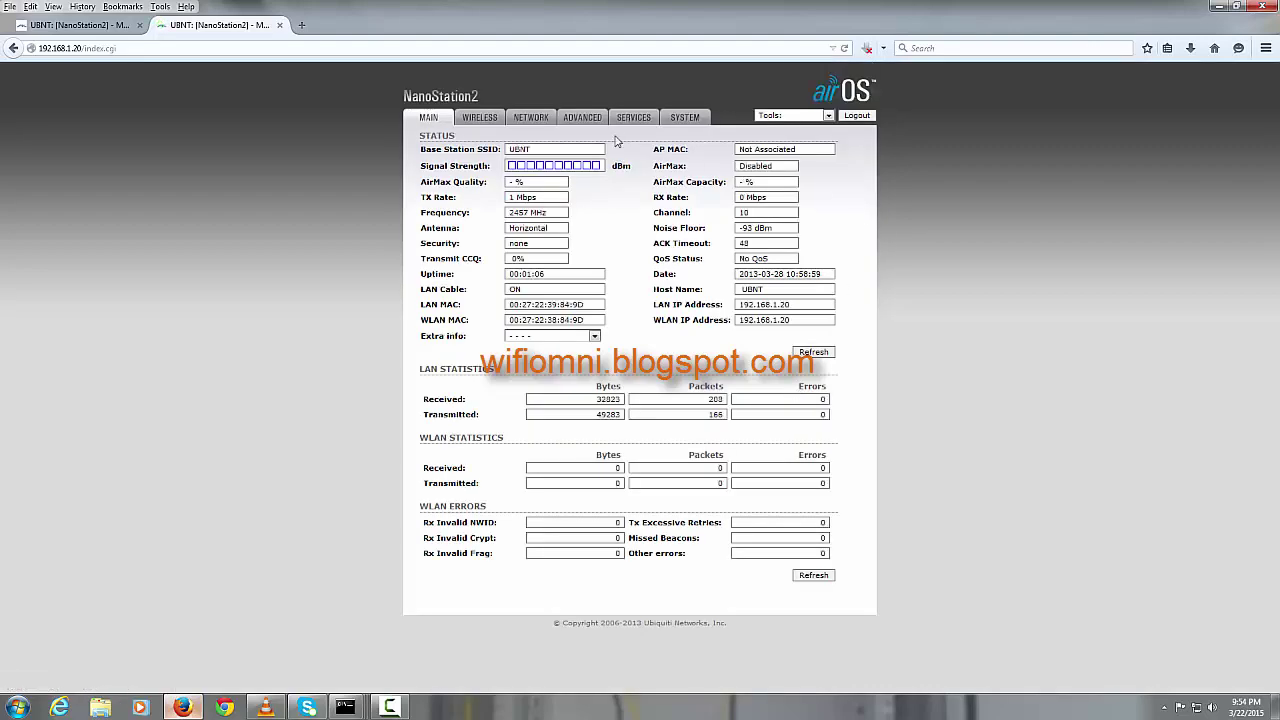
Step: Make the second radio Static with IP 192.168.1.21 and DNS 192.168.1.1, then apply
{"action": "left_click", "coordinate": [547, 118]}
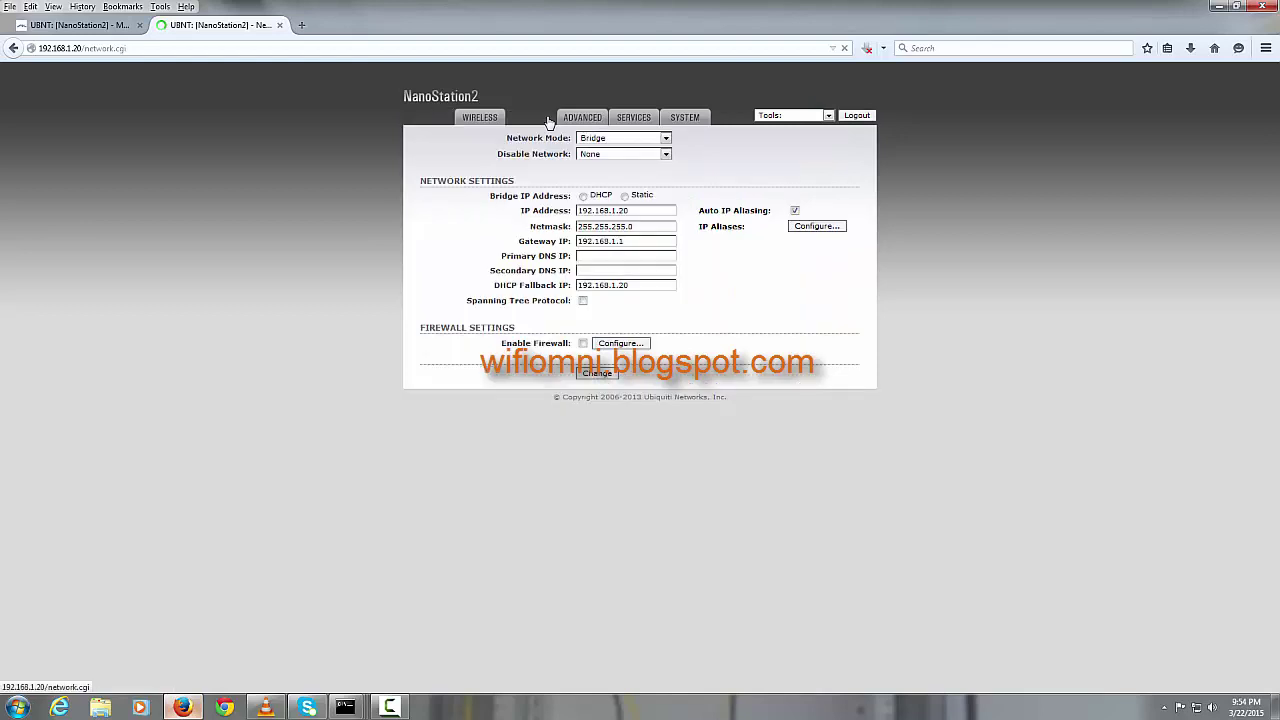
{"action": "left_click", "coordinate": [624, 196]}
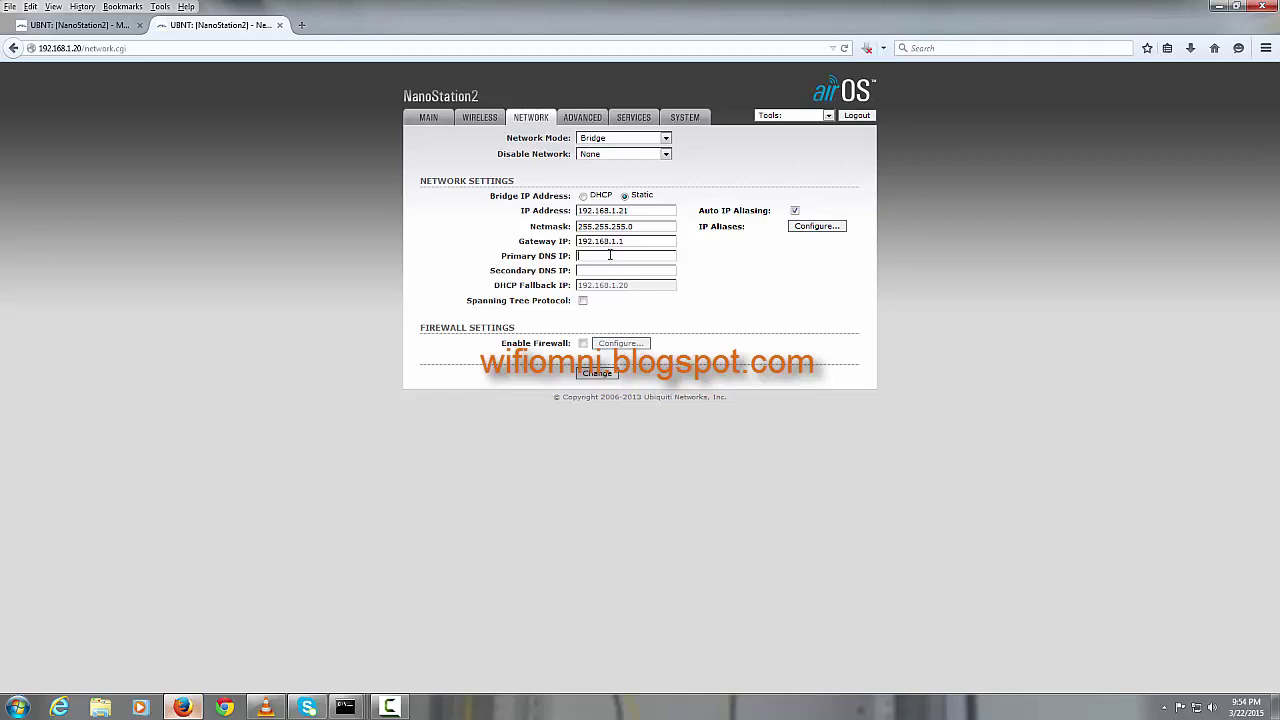
{"action": "type", "text": "168.1.1"}
{"action": "left_click", "coordinate": [600, 375]}
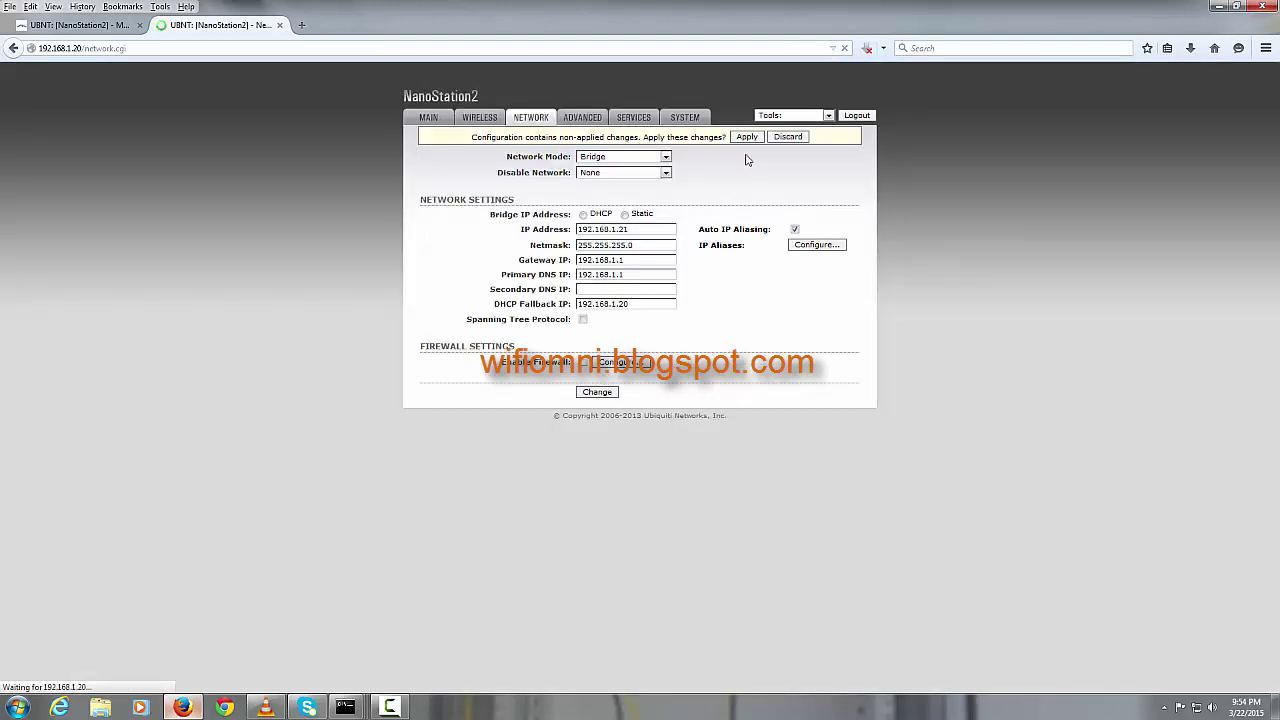
{"action": "left_click", "coordinate": [748, 137]}
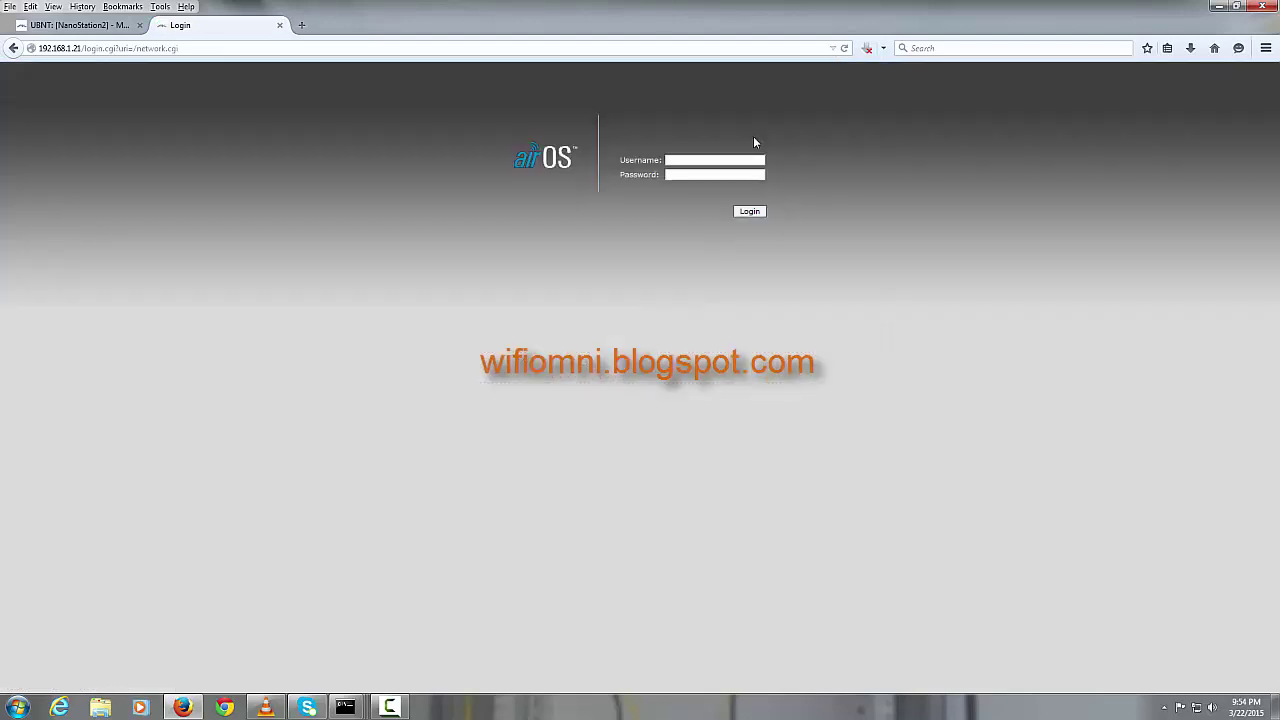
Step: Log back in at 192.168.1.21 and view the radio's MAIN status page
{"action": "type", "text": "ubn"}
{"action": "type", "text": "ubnt"}
{"action": "key", "text": "Return"}
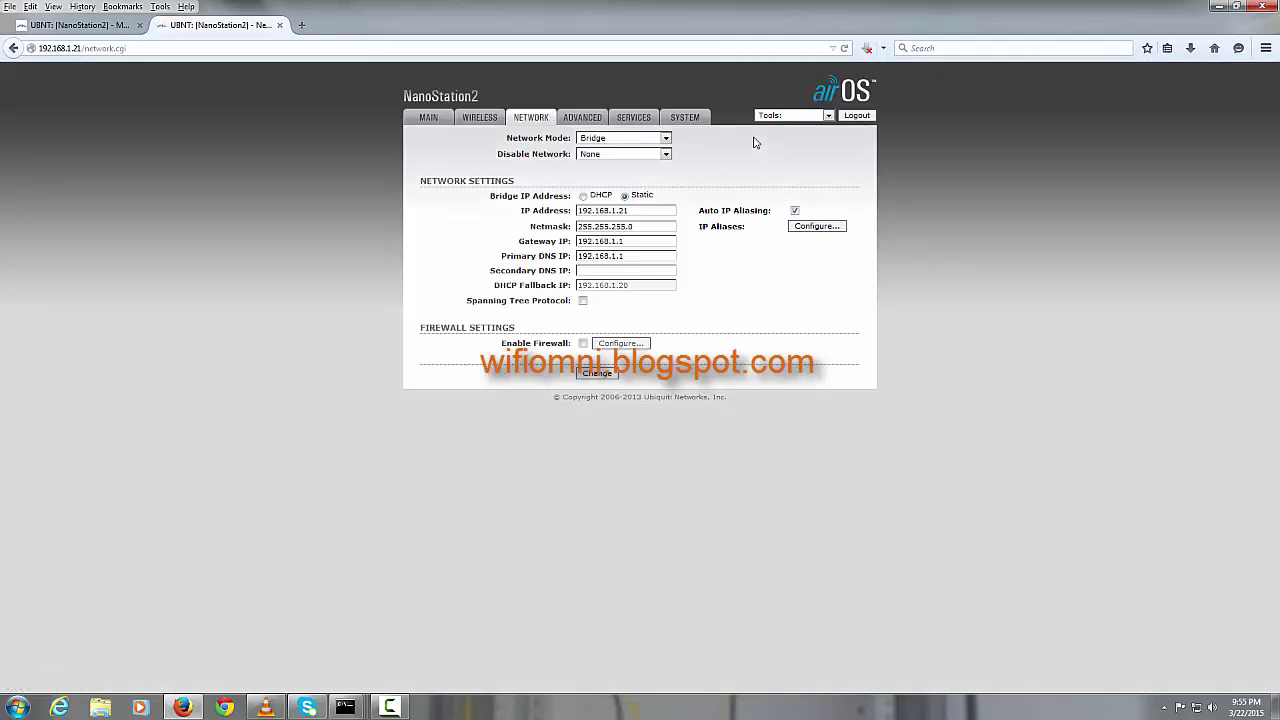
{"action": "left_click", "coordinate": [438, 119]}
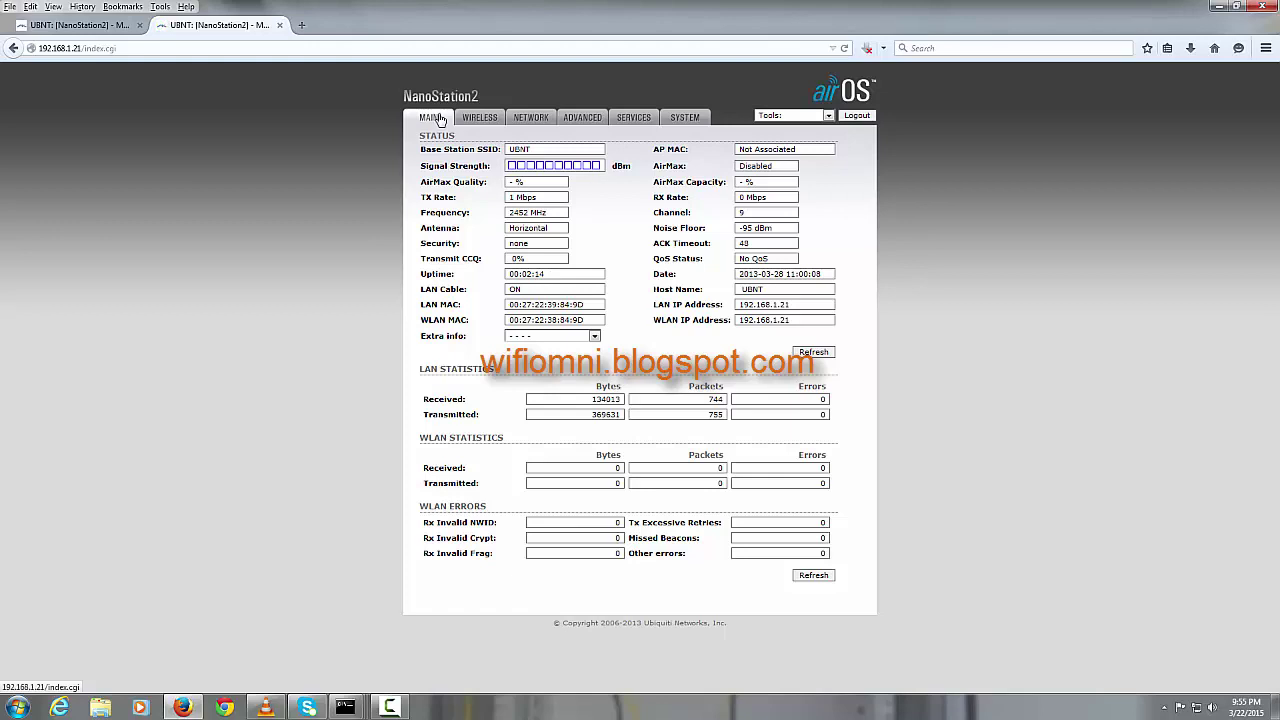
Step: In a new tab, load the 192.168.1.20 radio's login page and enter the password
{"action": "left_click", "coordinate": [302, 26]}
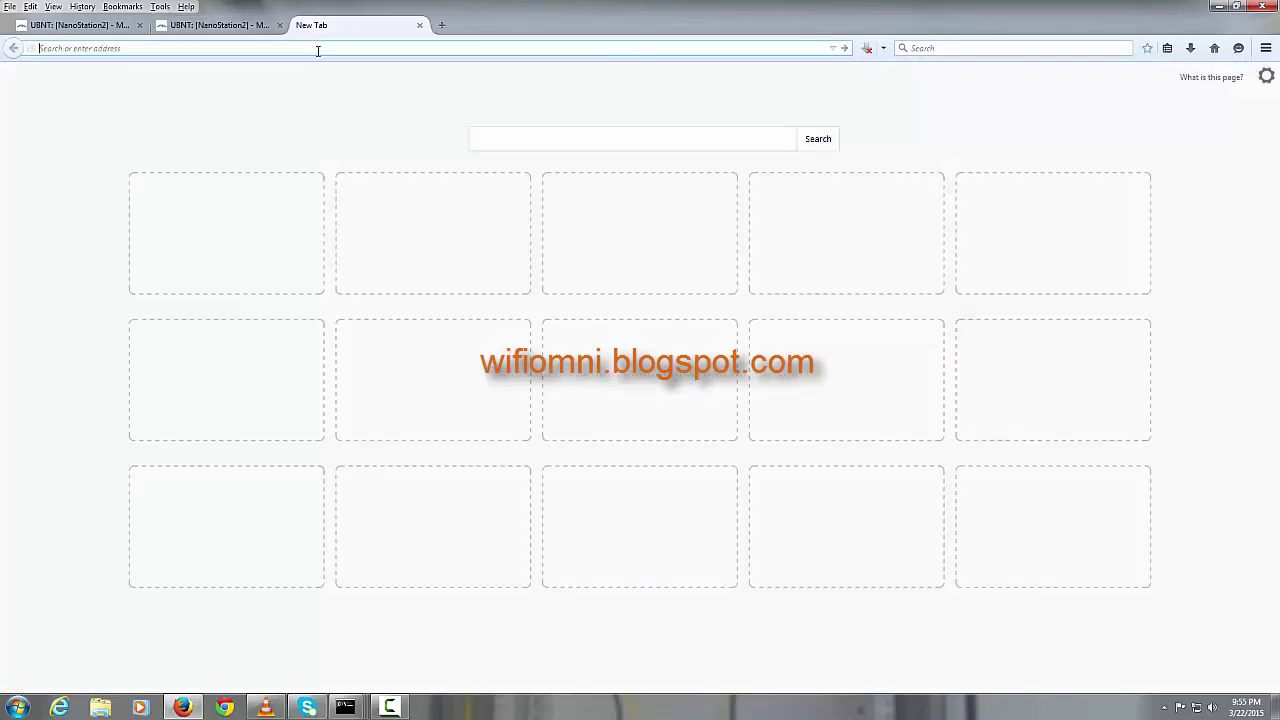
{"action": "type", "text": "http://192.168.1.20"}
{"action": "key", "text": "Return"}
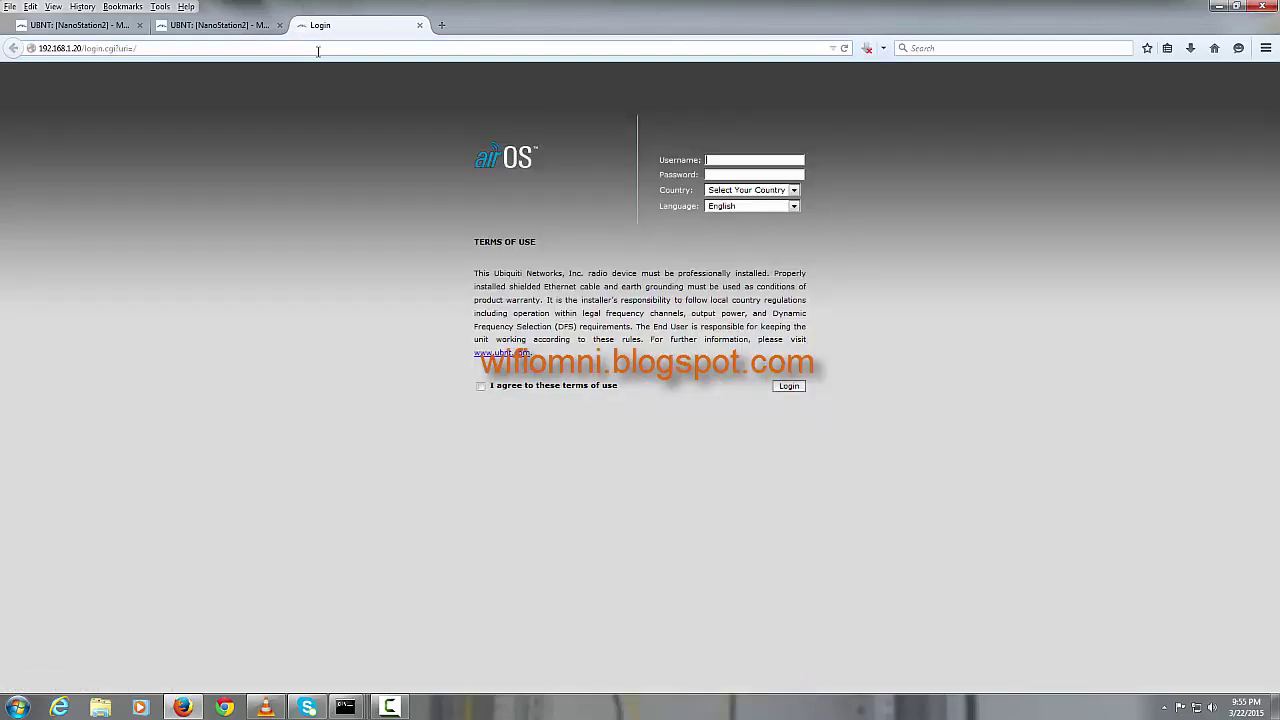
{"action": "type", "text": "ubn"}
{"action": "type", "text": "ubn"}
Step: Choose INDIA, accept the terms, log in and move the tab to the first position
{"action": "key", "text": "Tab"}
{"action": "type", "text": "in"}
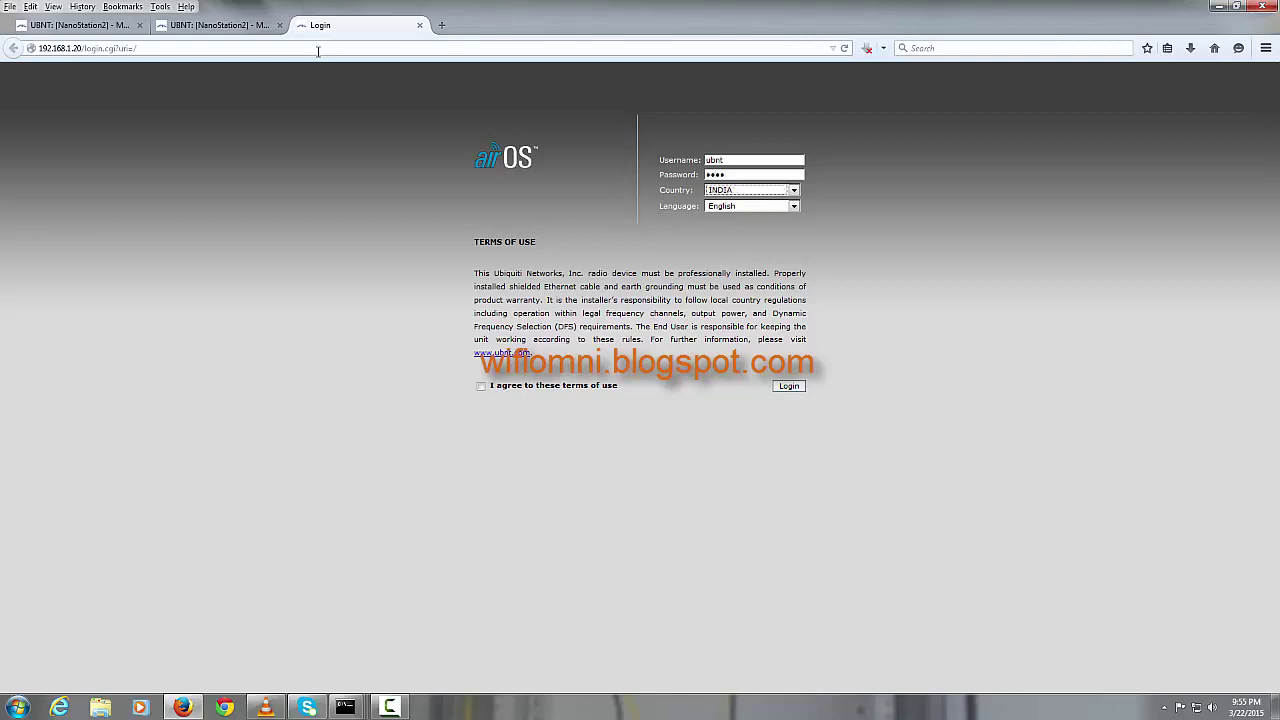
{"action": "left_click", "coordinate": [500, 387]}
{"action": "left_click", "coordinate": [793, 388]}
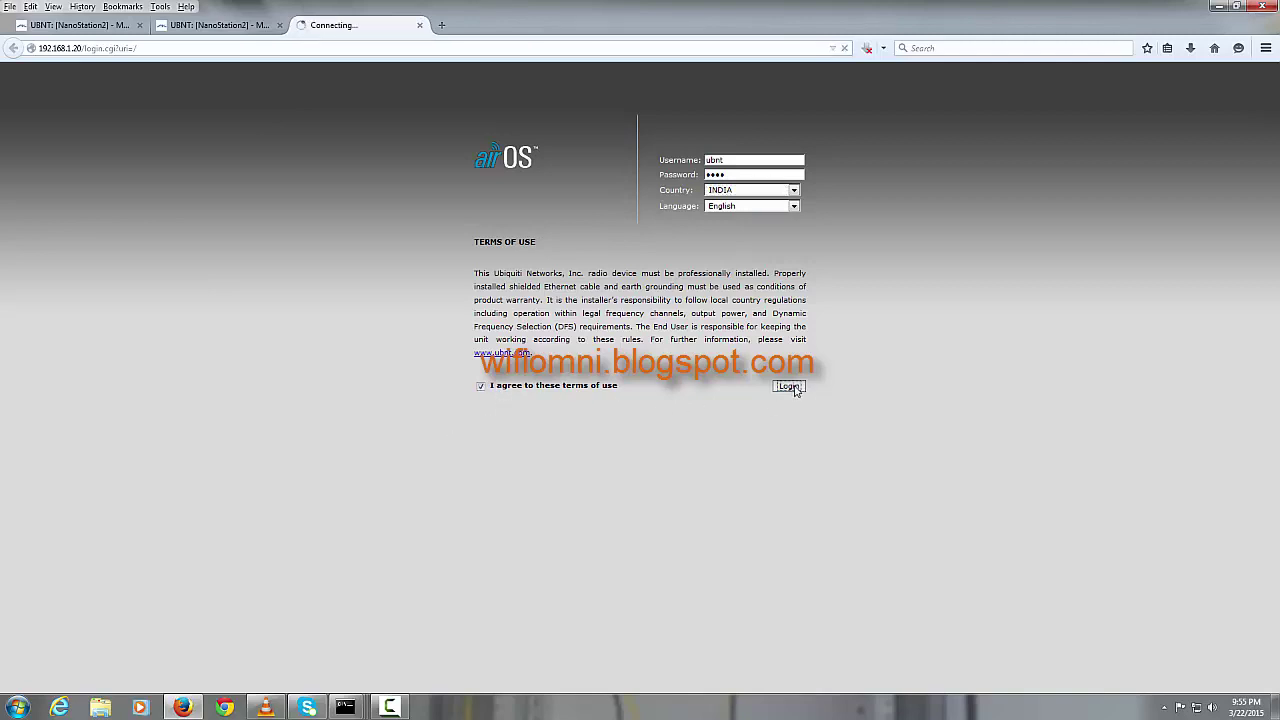
{"action": "left_click_drag", "start_coordinate": [363, 25], "coordinate": [44, 28]}
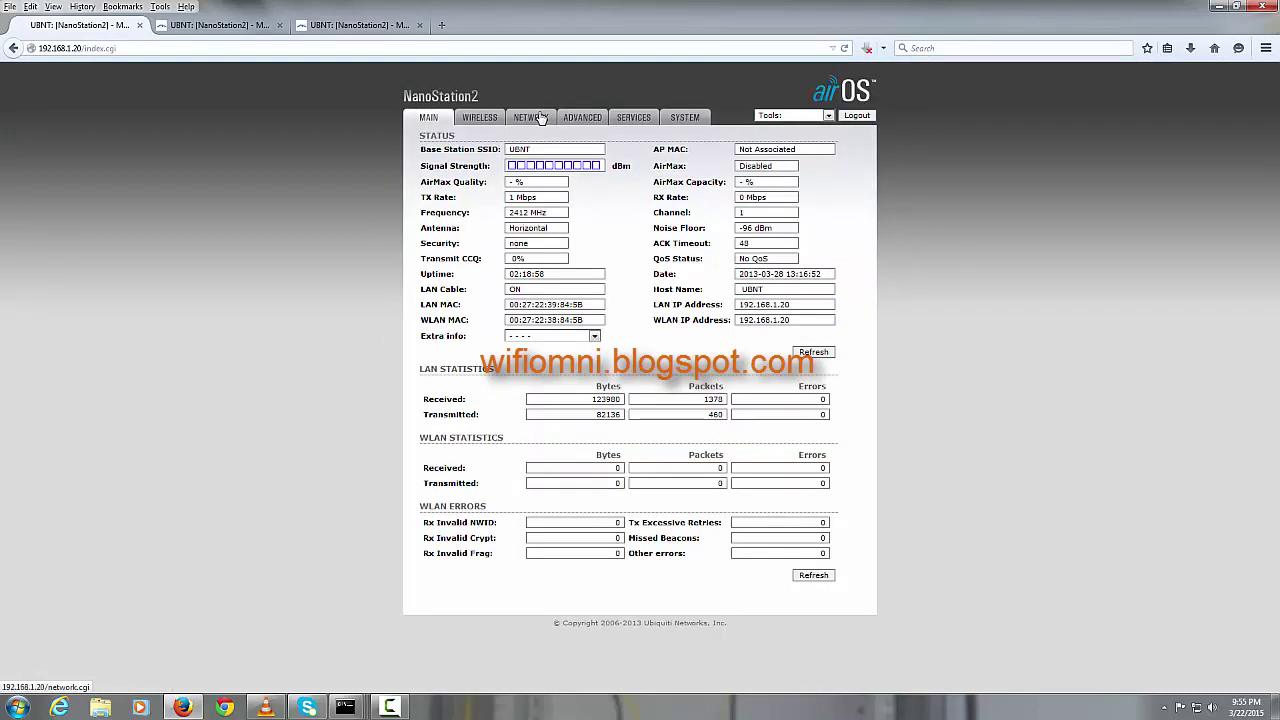
{"action": "left_click", "coordinate": [540, 118]}
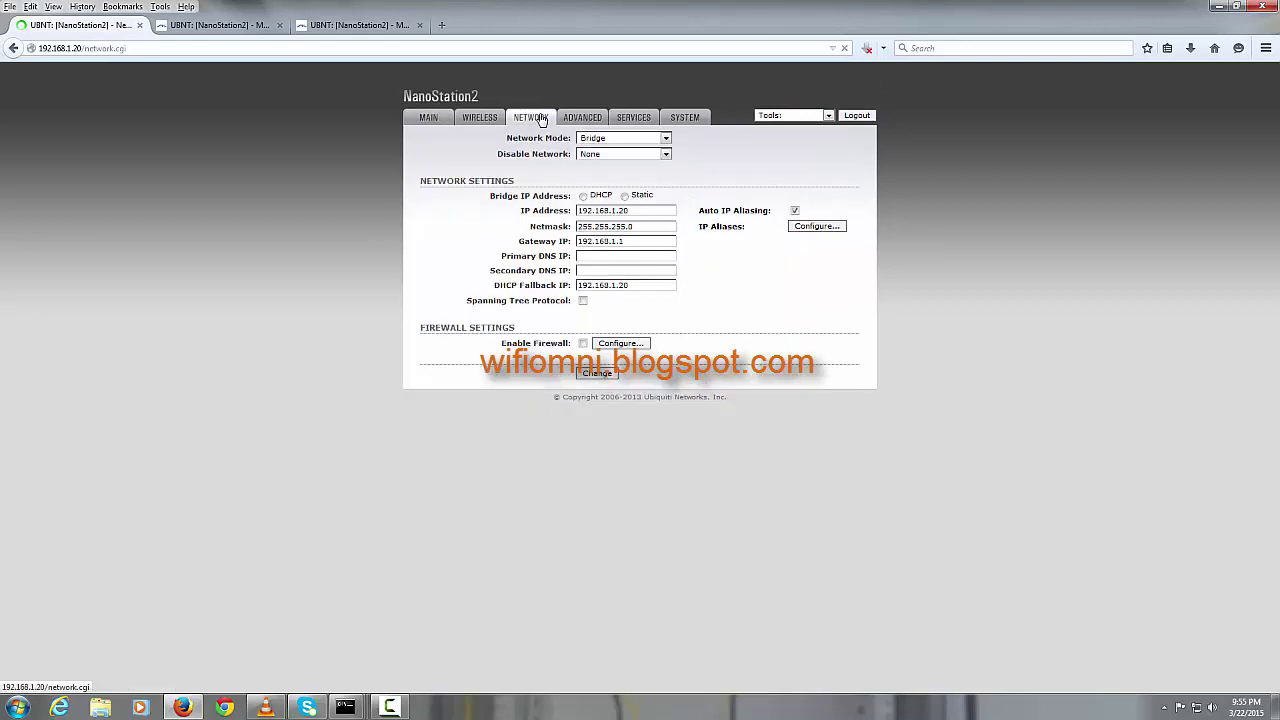
Step: Enter the 192.168.1.x primary DNS, save the network settings and return to MAIN status
{"action": "left_click", "coordinate": [623, 257]}
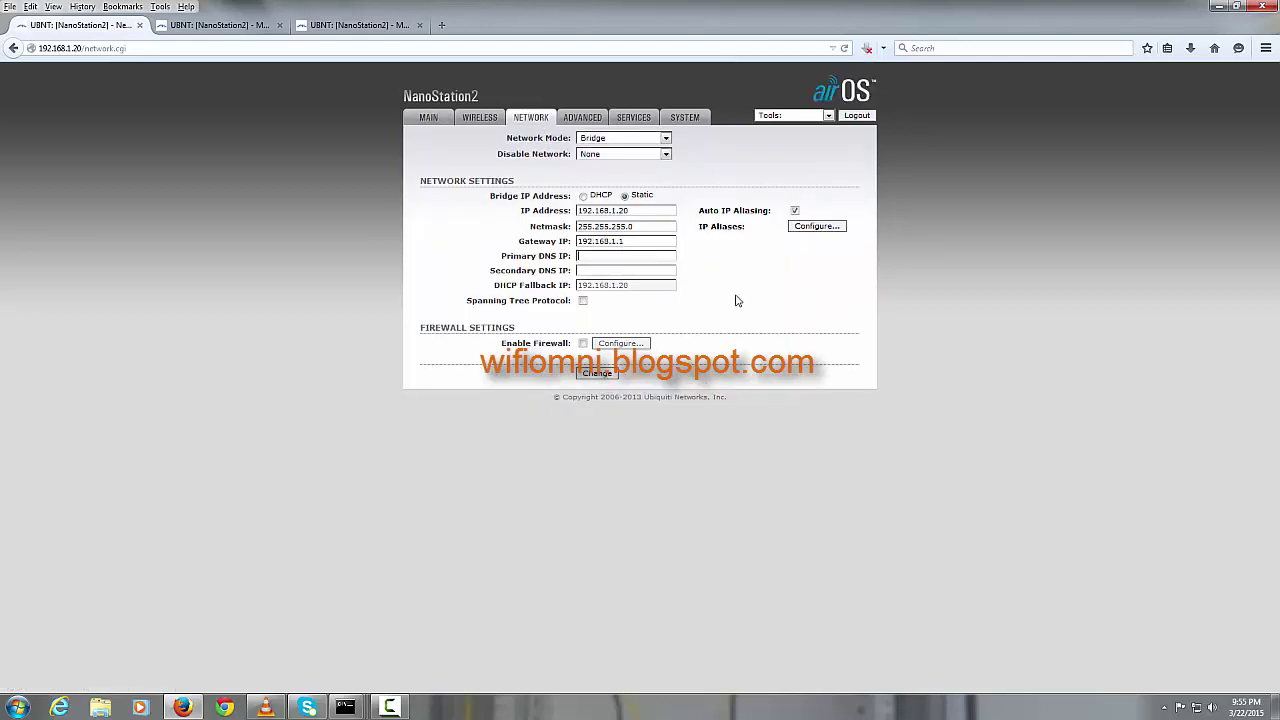
{"action": "type", "text": "192.168.1.1"}
{"action": "left_click", "coordinate": [597, 374]}
{"action": "left_click", "coordinate": [438, 122]}
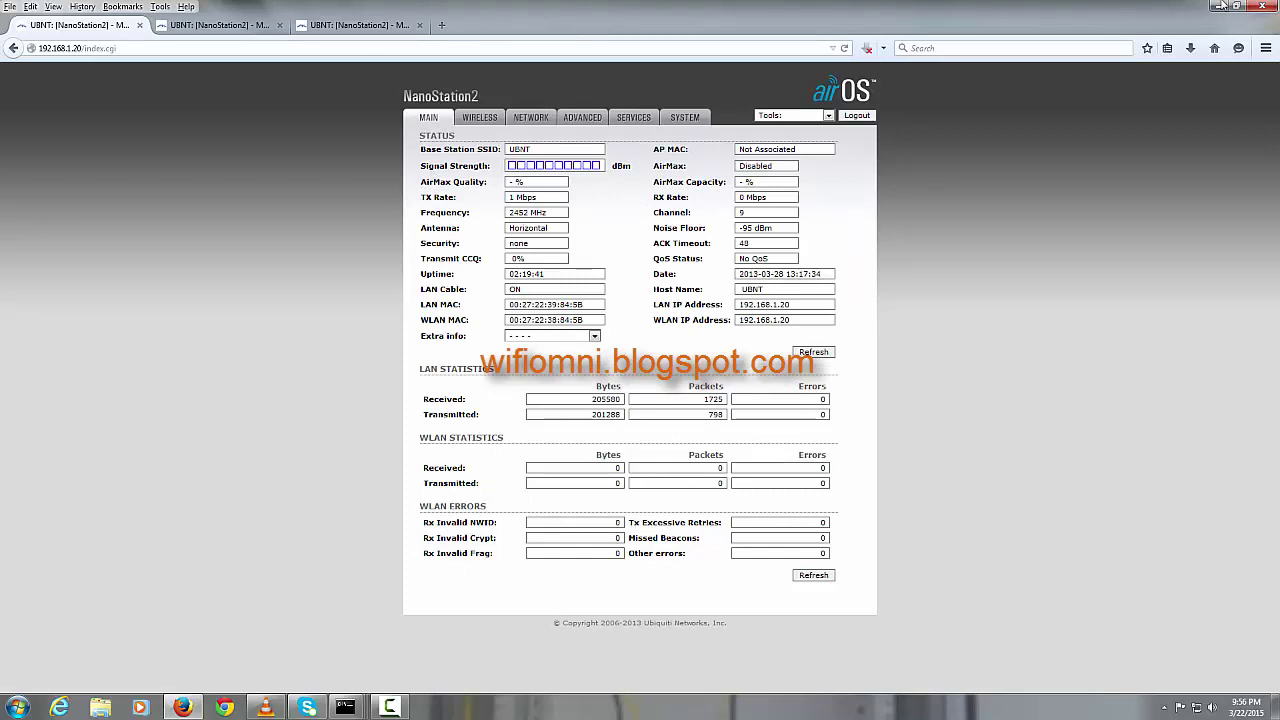
Step: Minimize Firefox and show the 192.168.1.20, .21 and .22 ping windows side by side
{"action": "mouse_move", "coordinate": [345, 707]}
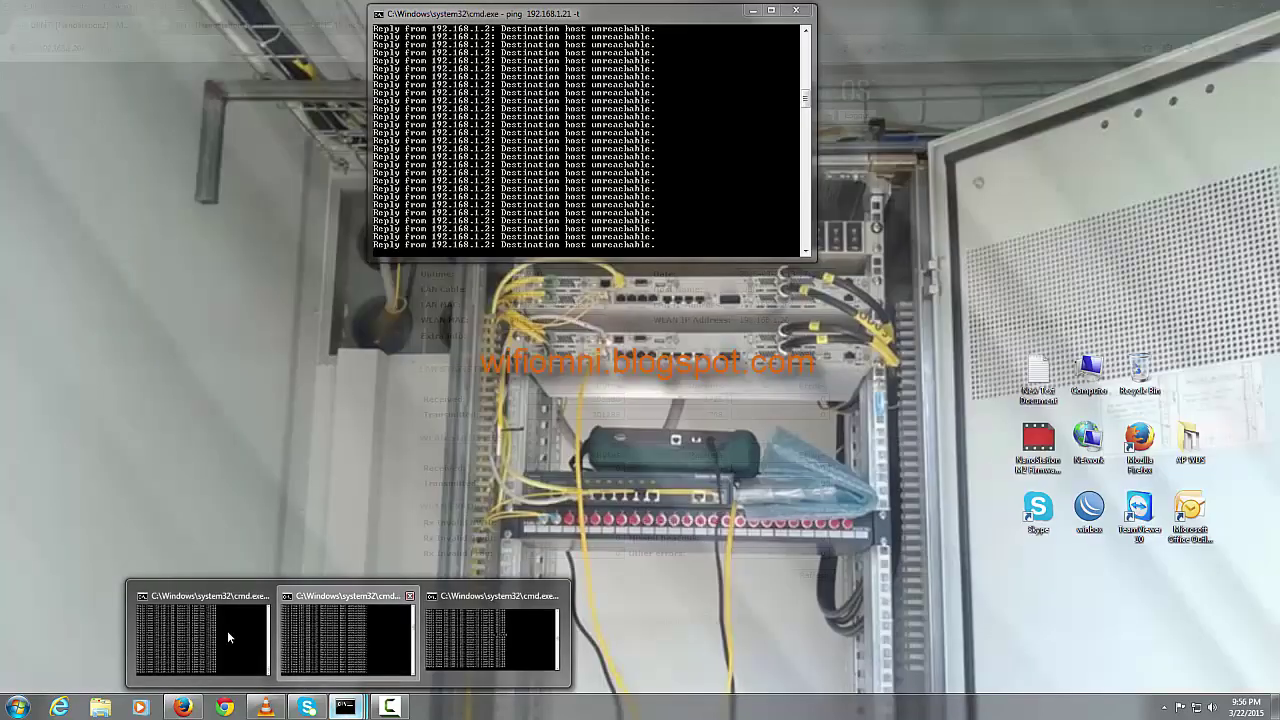
{"action": "left_click", "coordinate": [227, 630]}
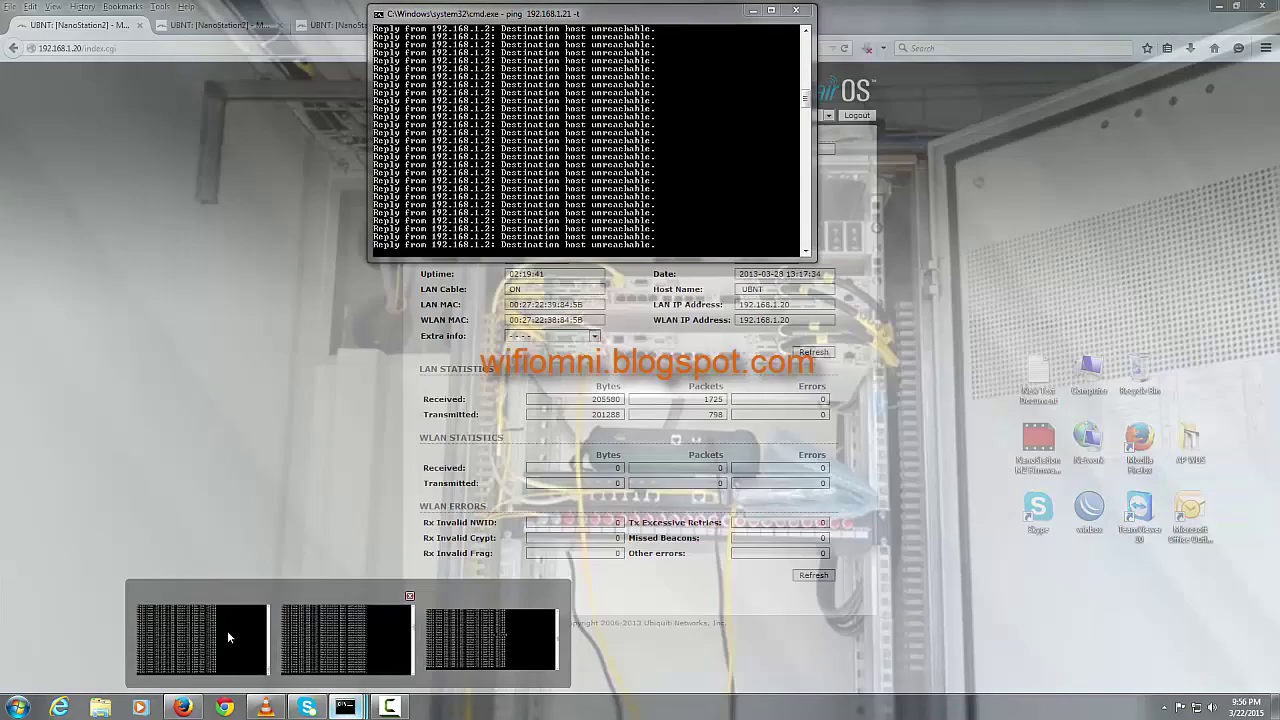
{"action": "mouse_move", "coordinate": [345, 707]}
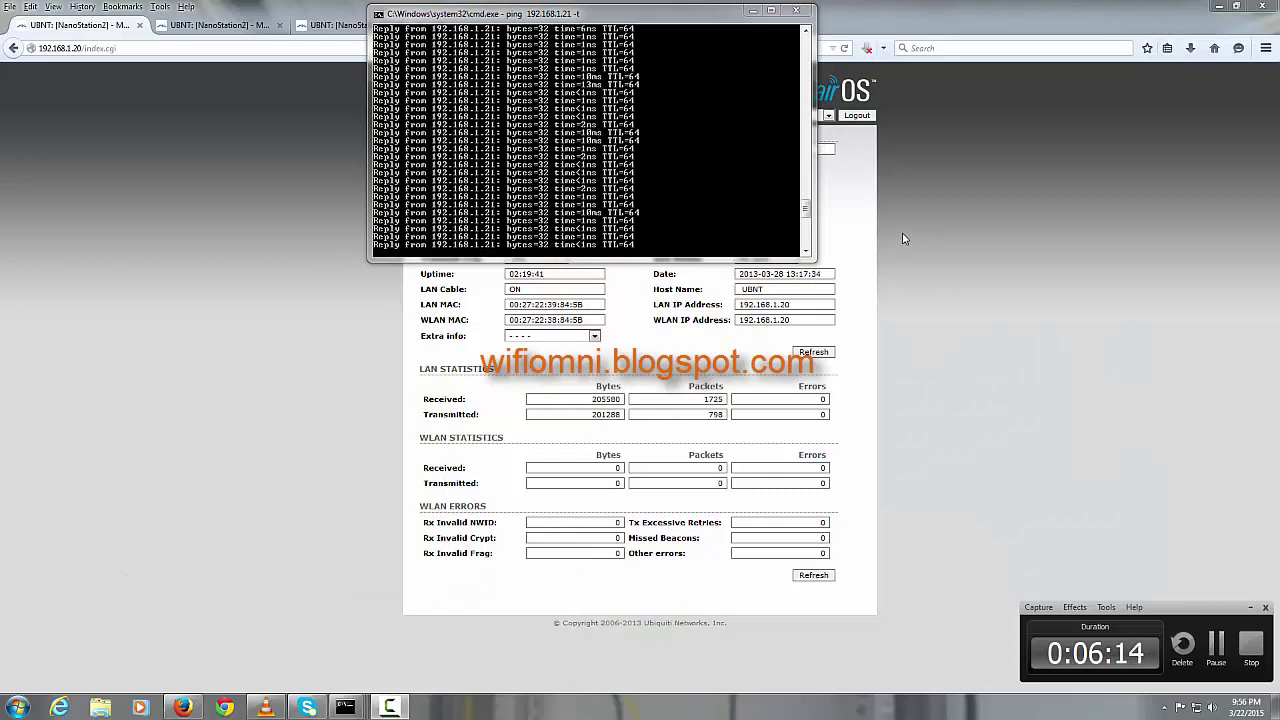
{"action": "left_click", "coordinate": [1122, 108]}
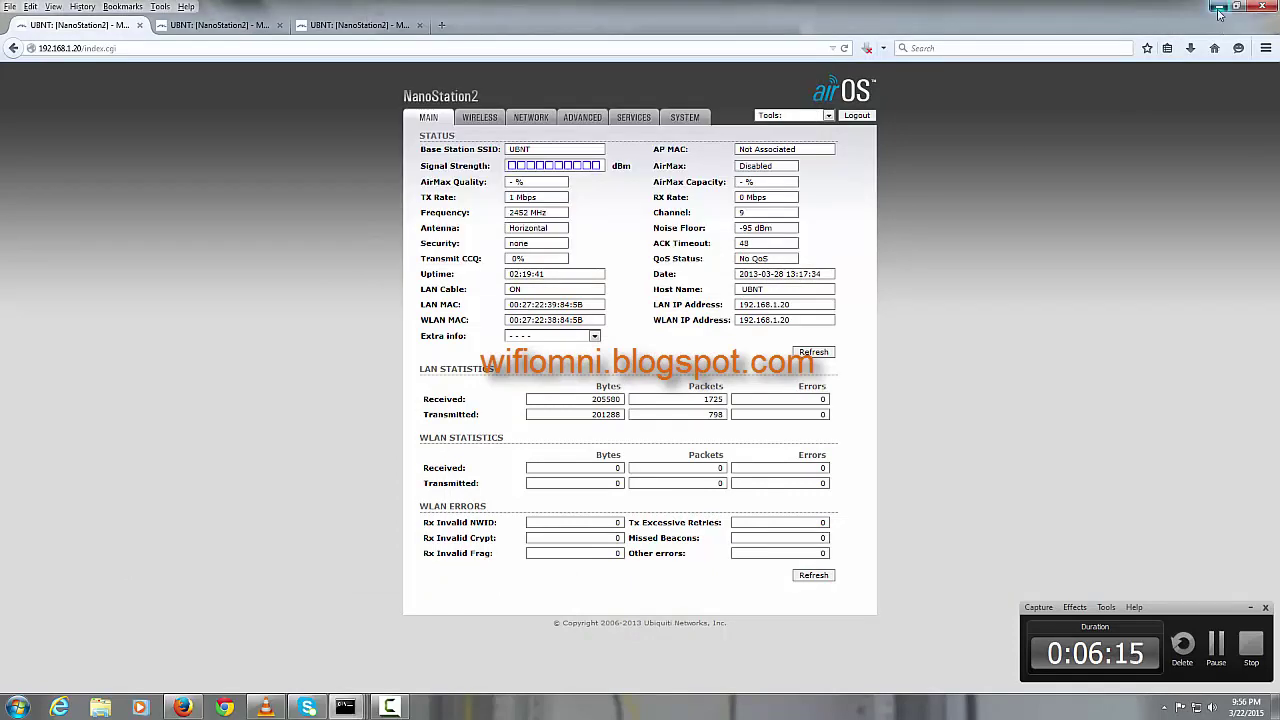
{"action": "left_click", "coordinate": [1217, 7]}
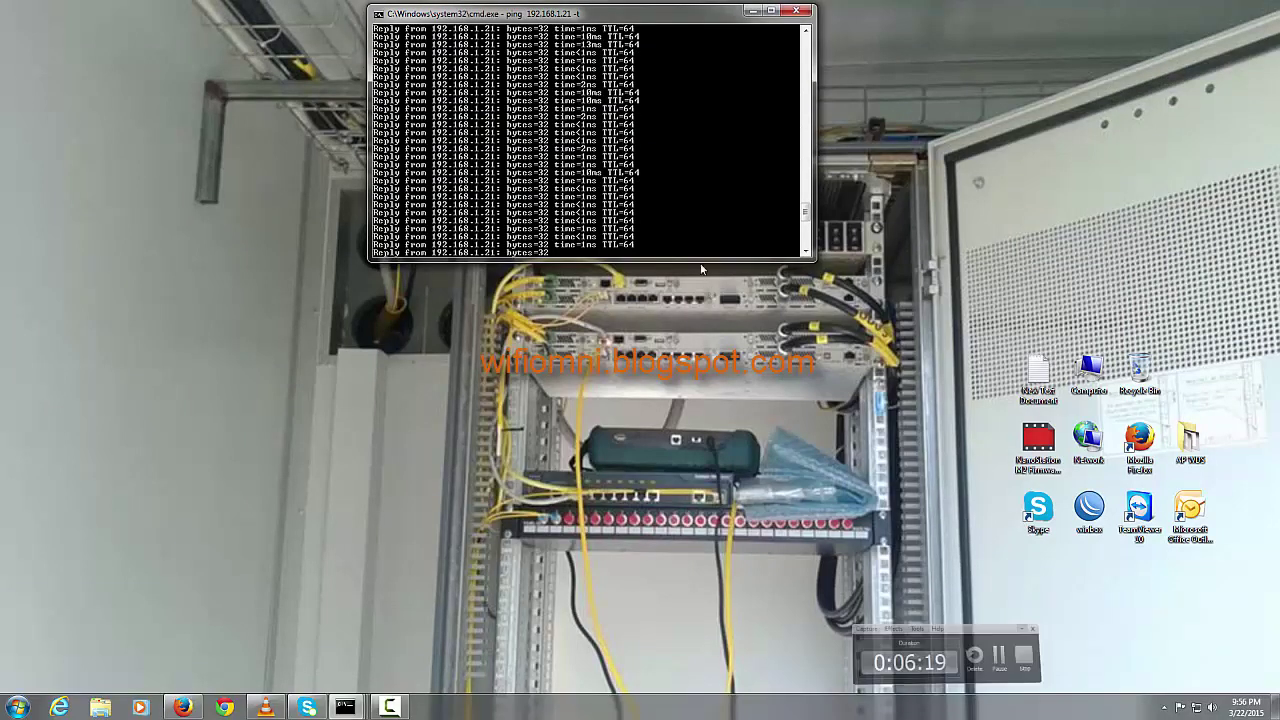
{"action": "mouse_move", "coordinate": [356, 708]}
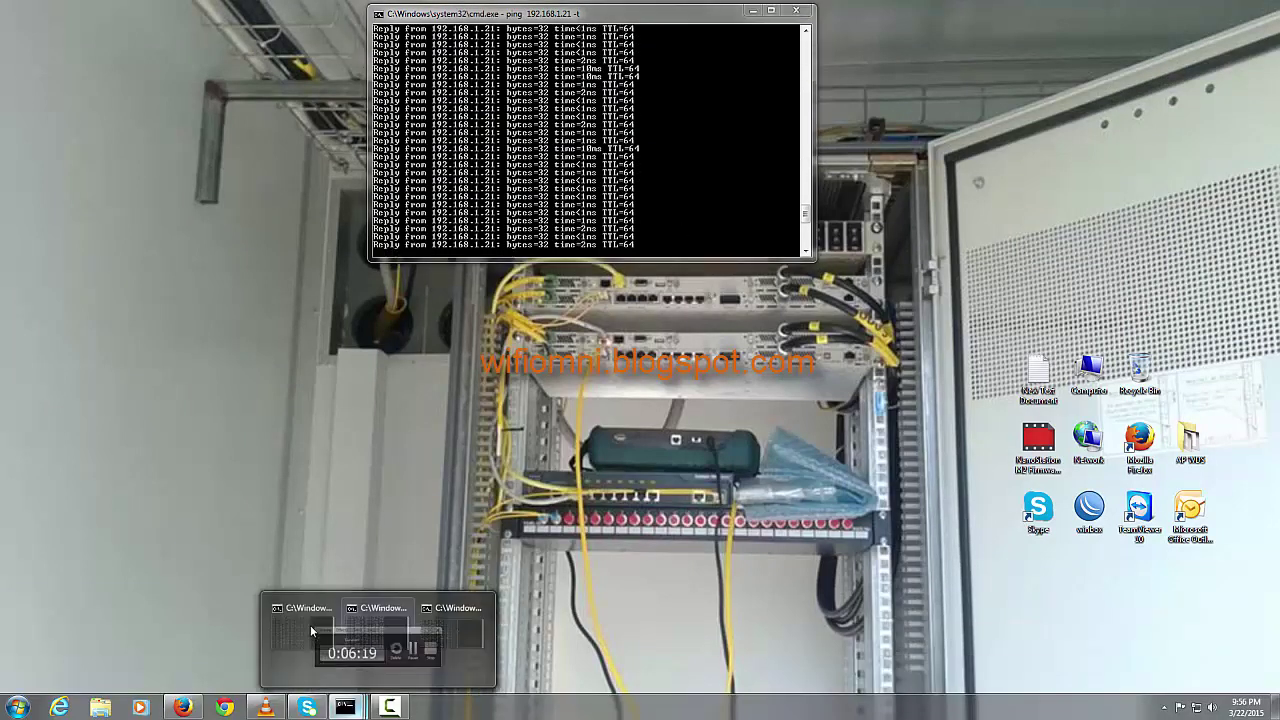
{"action": "left_click", "coordinate": [229, 628]}
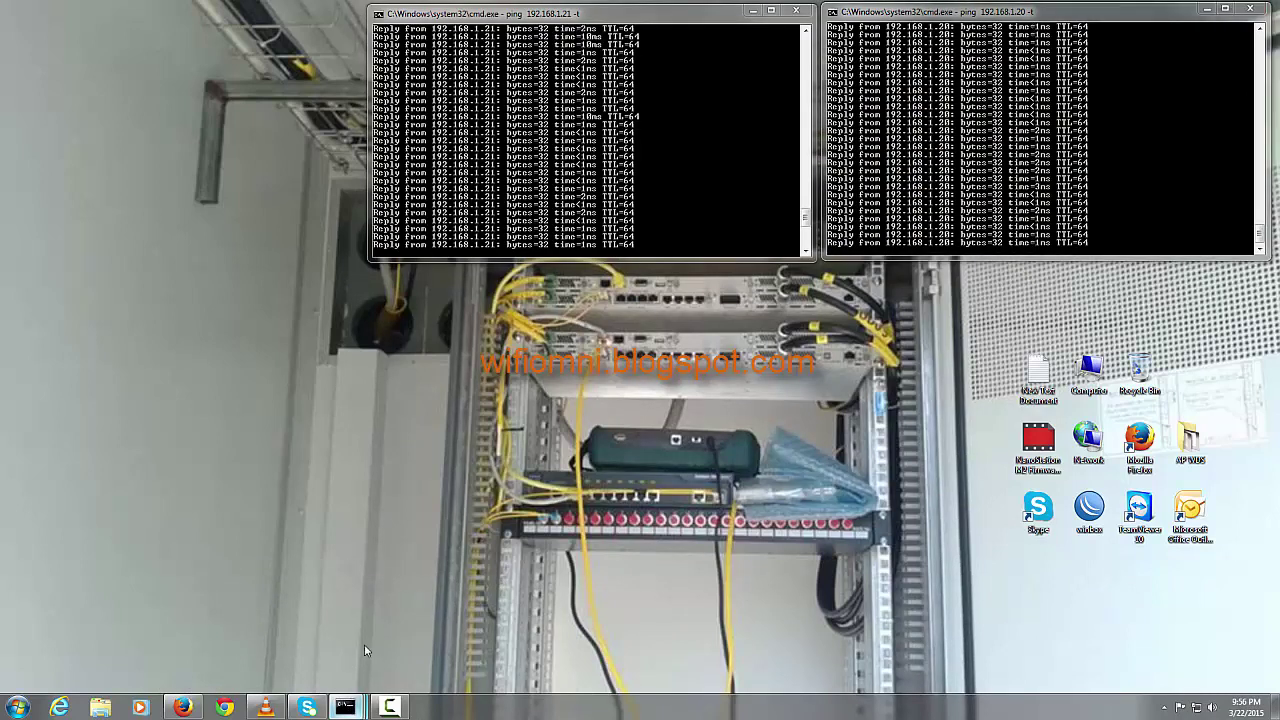
{"action": "mouse_move", "coordinate": [349, 708]}
{"action": "left_click", "coordinate": [489, 630]}
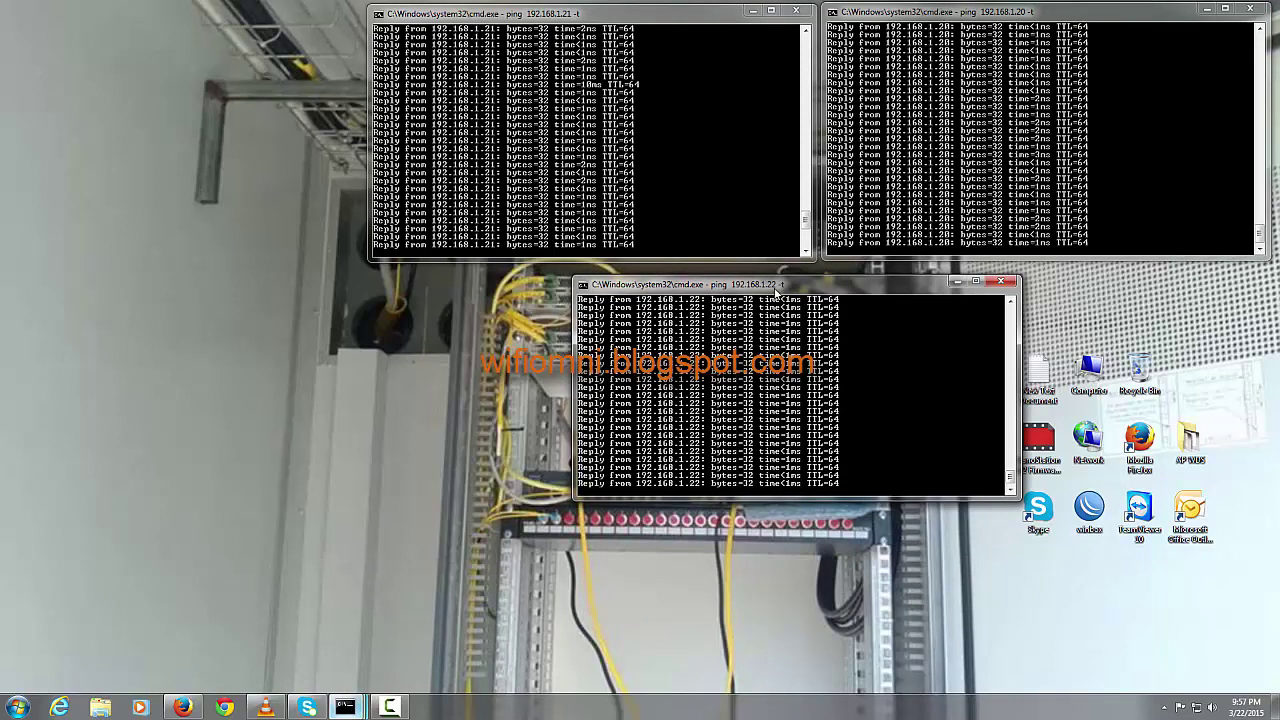
Step: Stop each ping with Ctrl+C, close the consoles and return to Firefox's airOS pages
{"action": "left_click", "coordinate": [575, 15]}
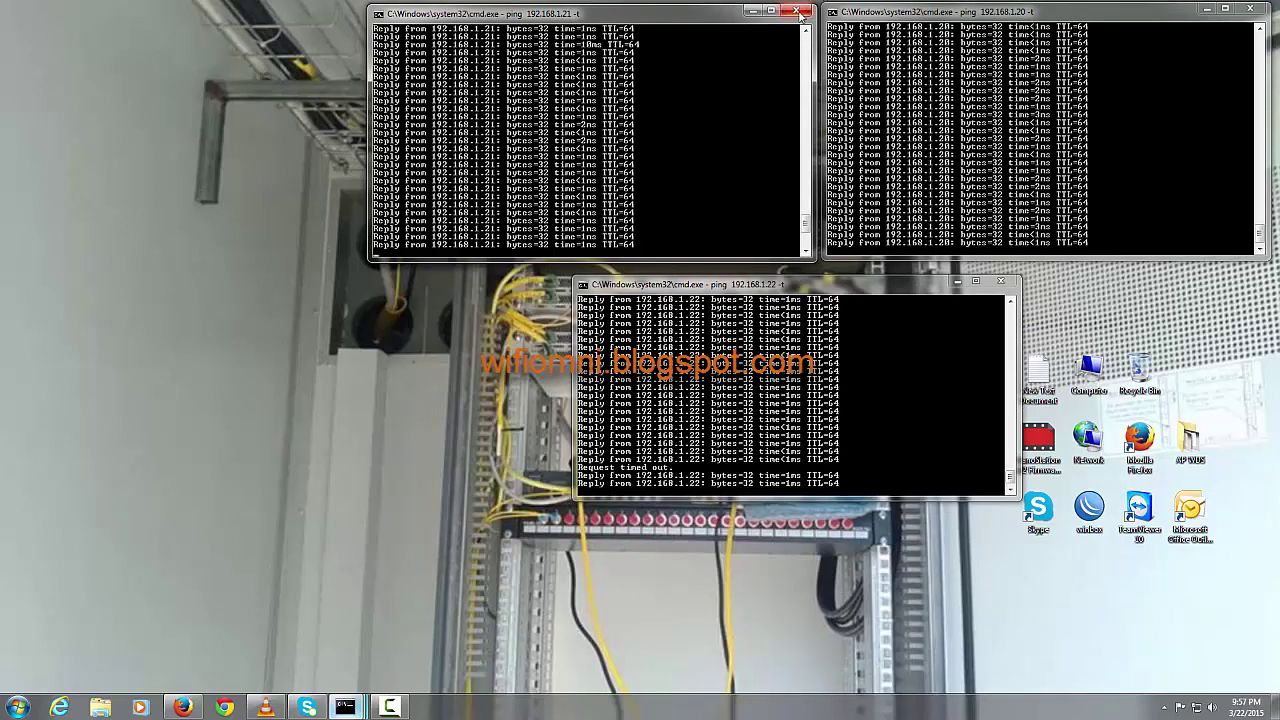
{"action": "key", "text": "ctrl+c"}
{"action": "left_click", "coordinate": [1250, 9]}
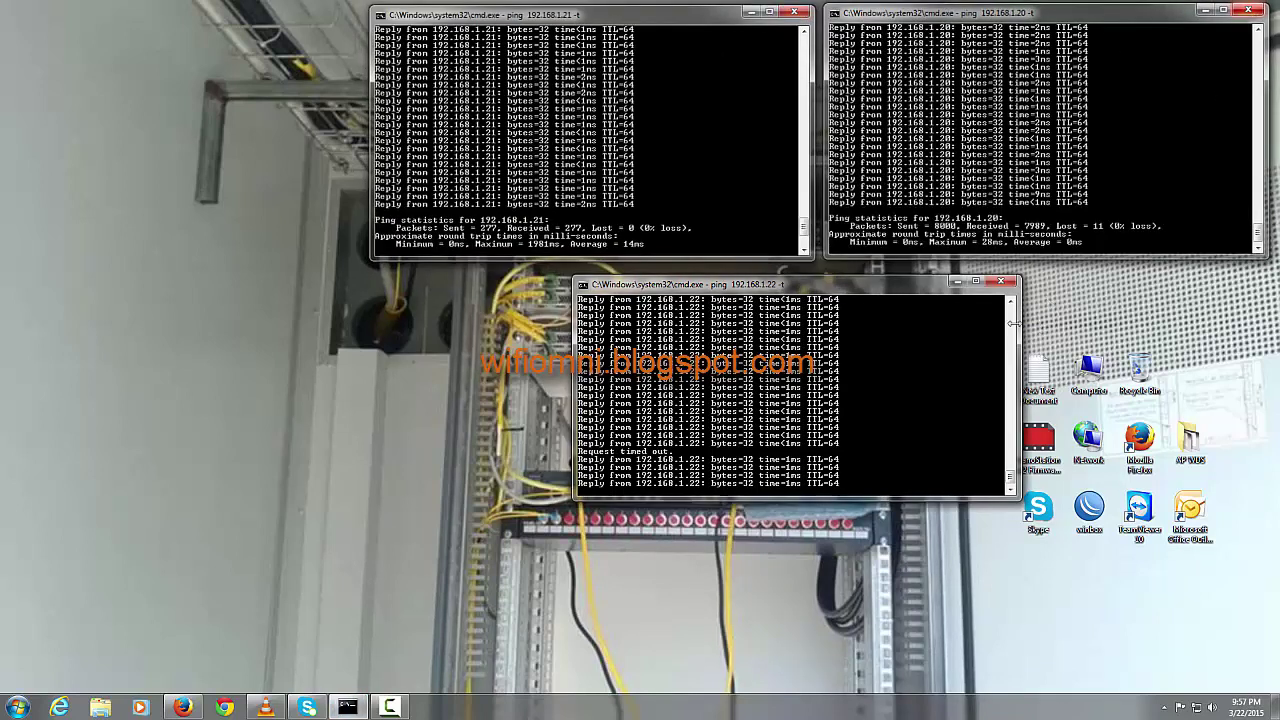
{"action": "key", "text": "ctrl+c"}
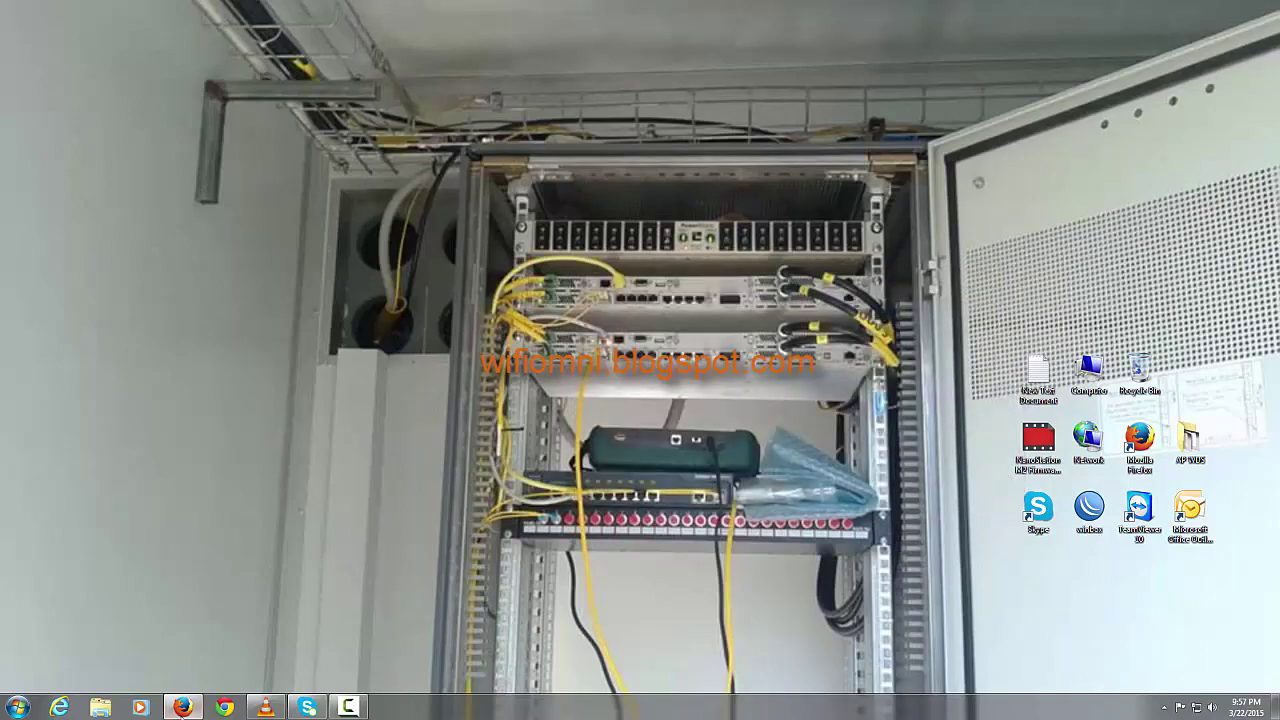
{"action": "left_click", "coordinate": [182, 707]}
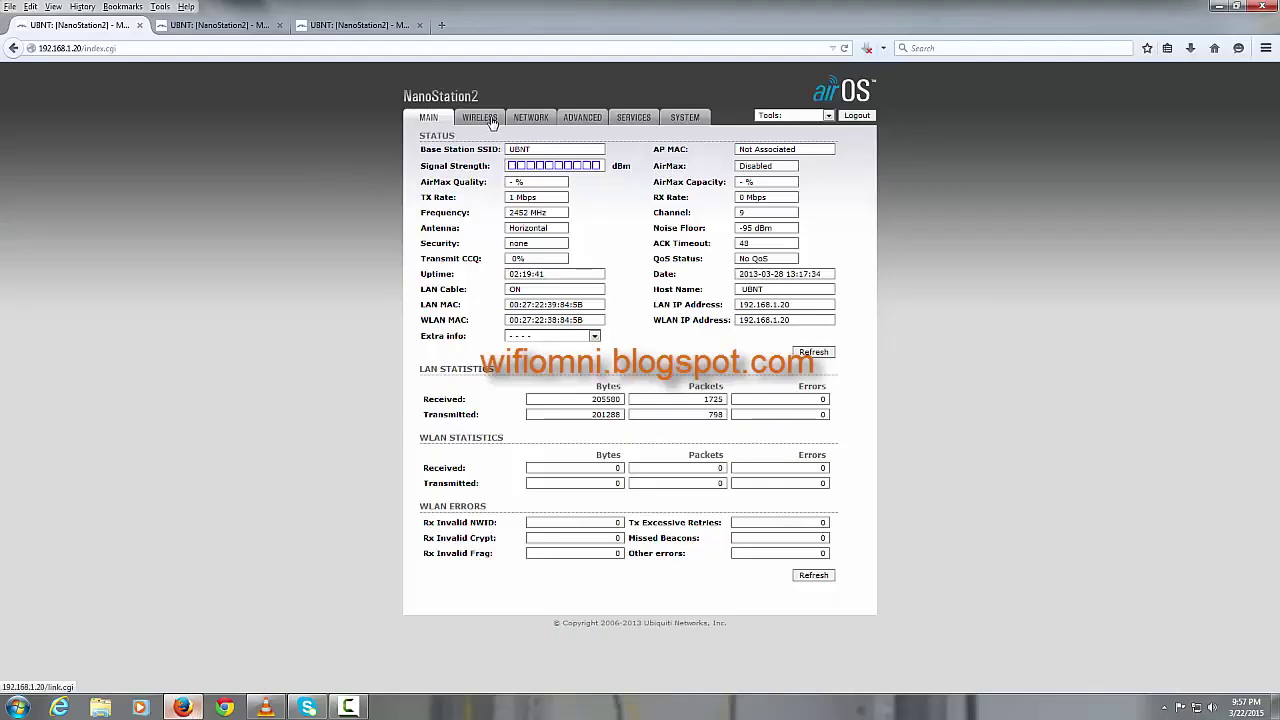
Step: Check the status pages of the 192.168.1.22, 1.21 and 1.20 radios
{"action": "left_click", "coordinate": [254, 26]}
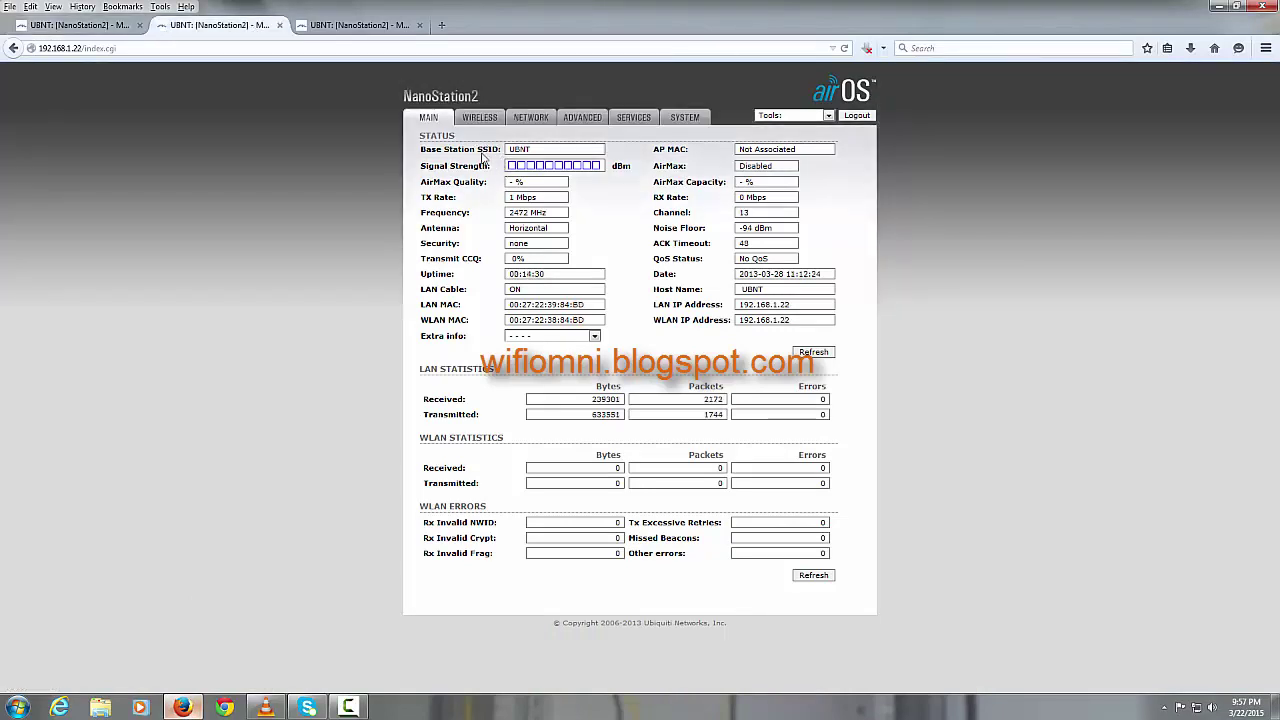
{"action": "left_click", "coordinate": [365, 28]}
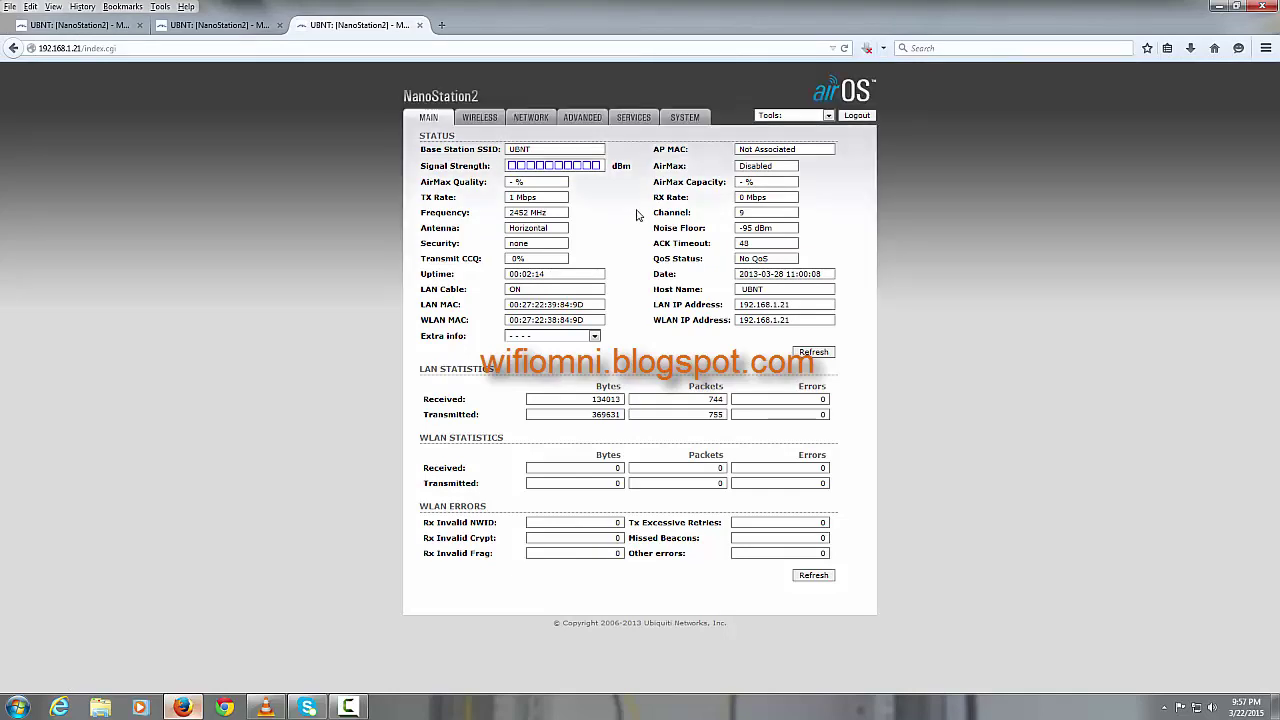
{"action": "left_click", "coordinate": [110, 32]}
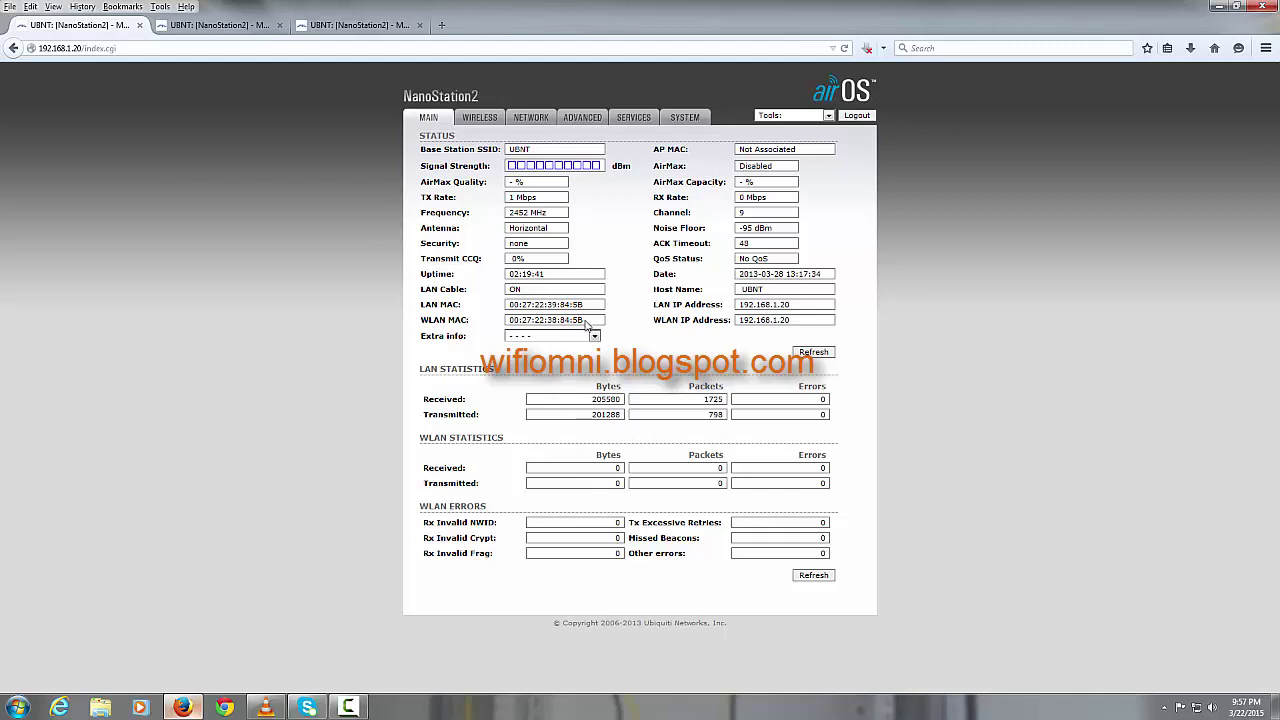
Step: Copy the 192.168.1.20 radio's WLAN MAC address into Firefox's search box
{"action": "left_click_drag", "start_coordinate": [586, 322], "coordinate": [503, 322]}
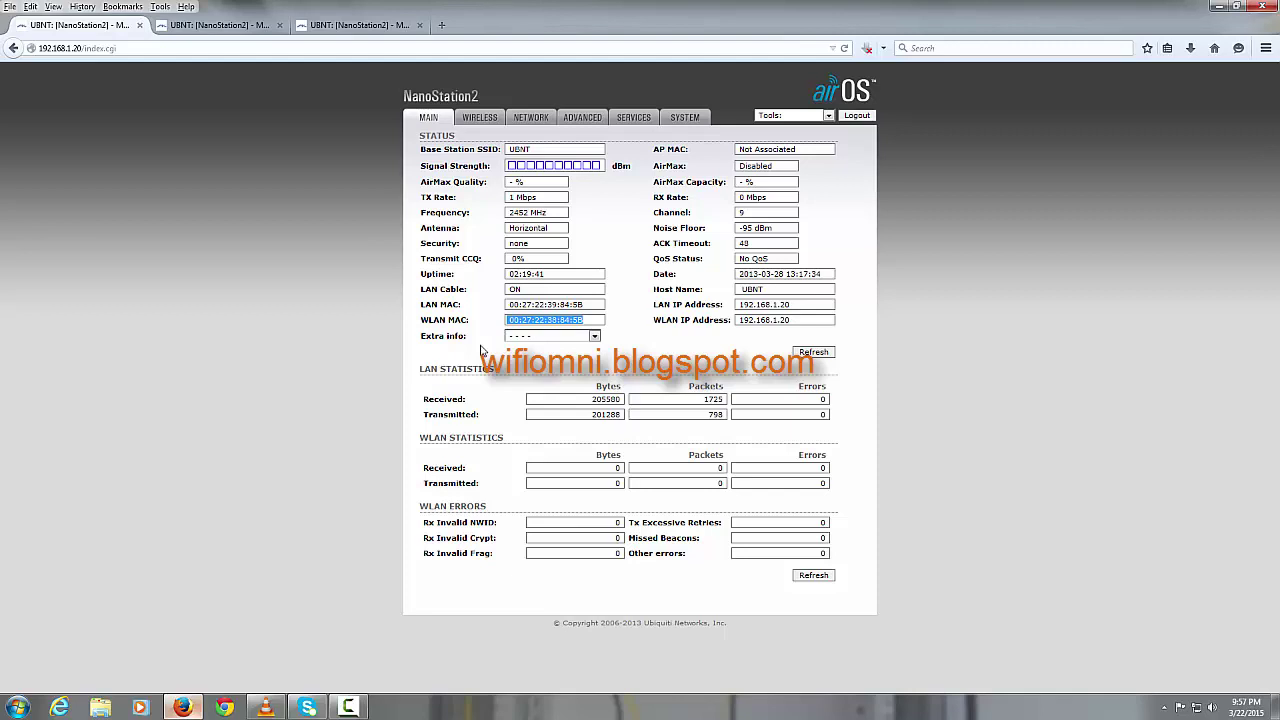
{"action": "left_click", "coordinate": [1044, 48]}
{"action": "key", "text": "ctrl+v"}
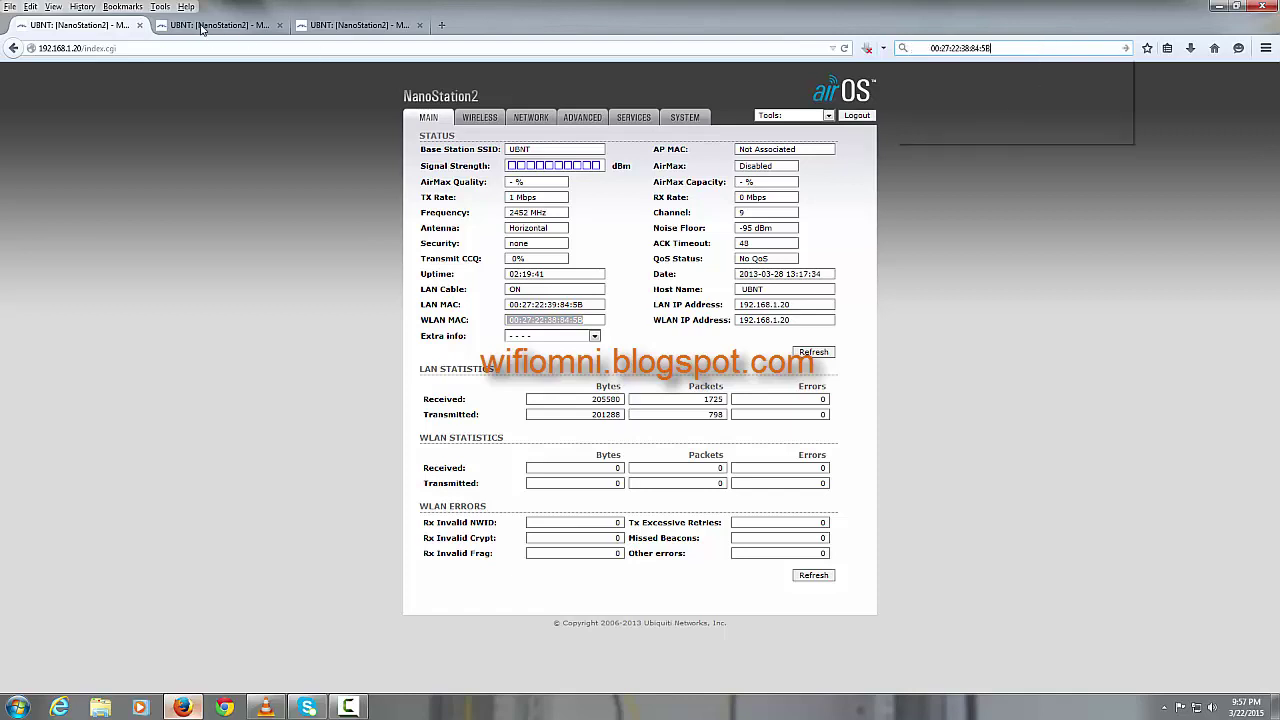
{"action": "key", "text": "Down"}
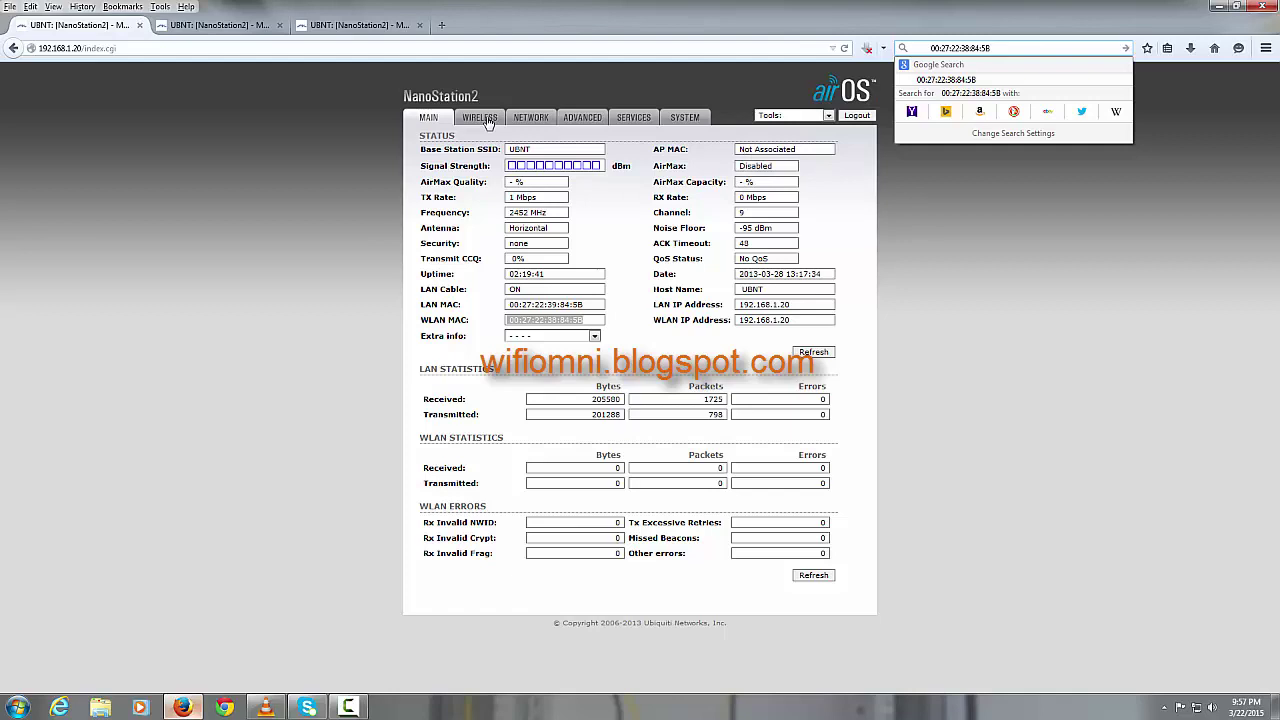
{"action": "left_click", "coordinate": [480, 118]}
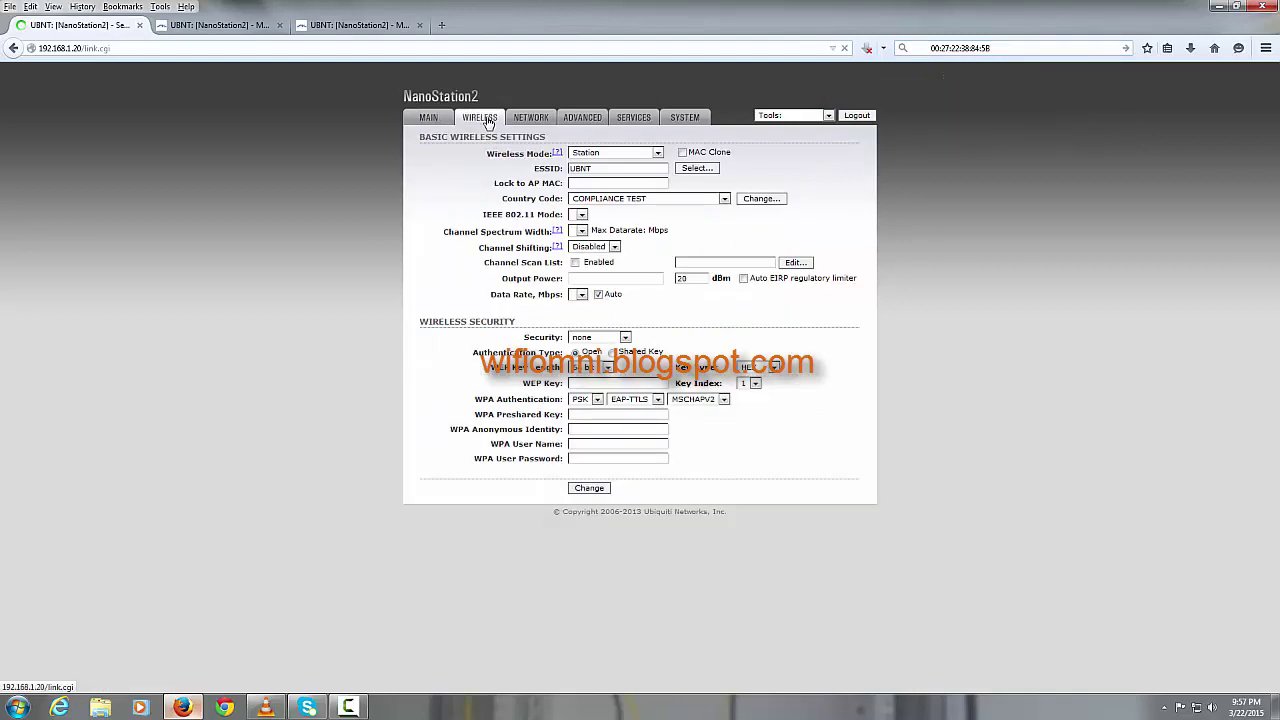
Step: Set the 1.20 radio to Access Point WDS, channel 12 - 2467 MHz, 24 dBm output power
{"action": "left_click", "coordinate": [657, 154]}
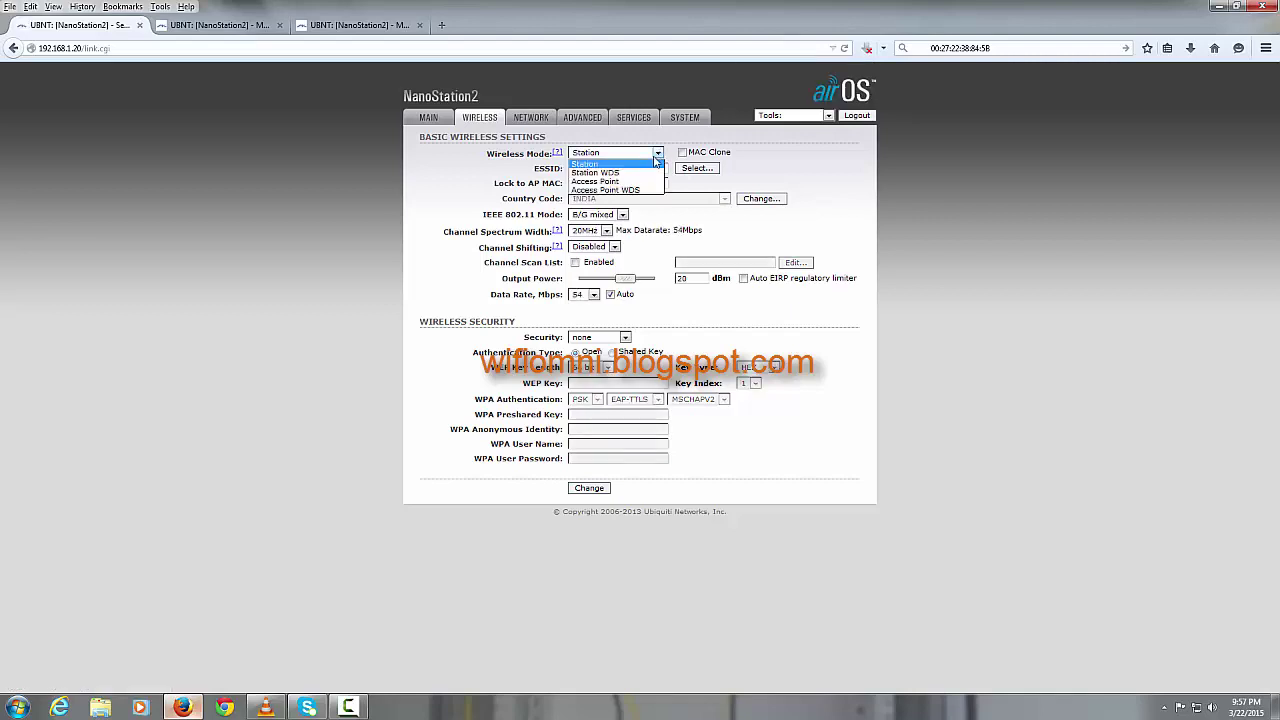
{"action": "left_click", "coordinate": [648, 190]}
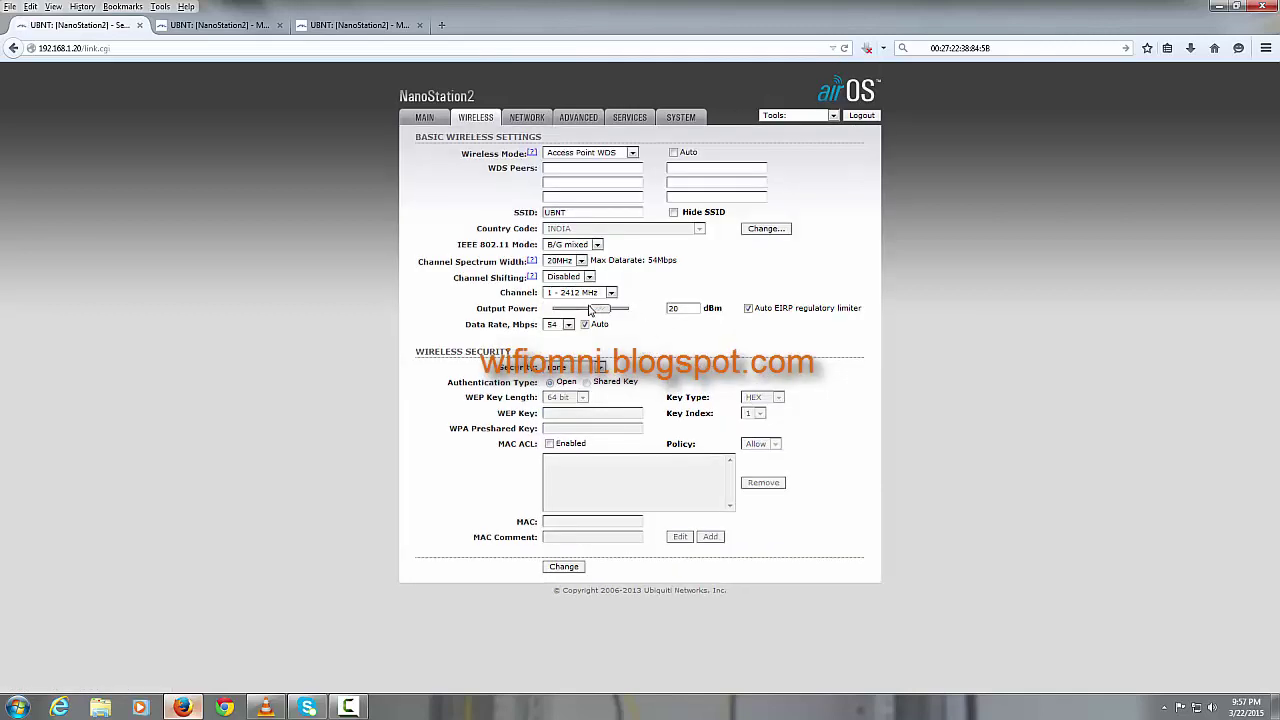
{"action": "left_click", "coordinate": [611, 293]}
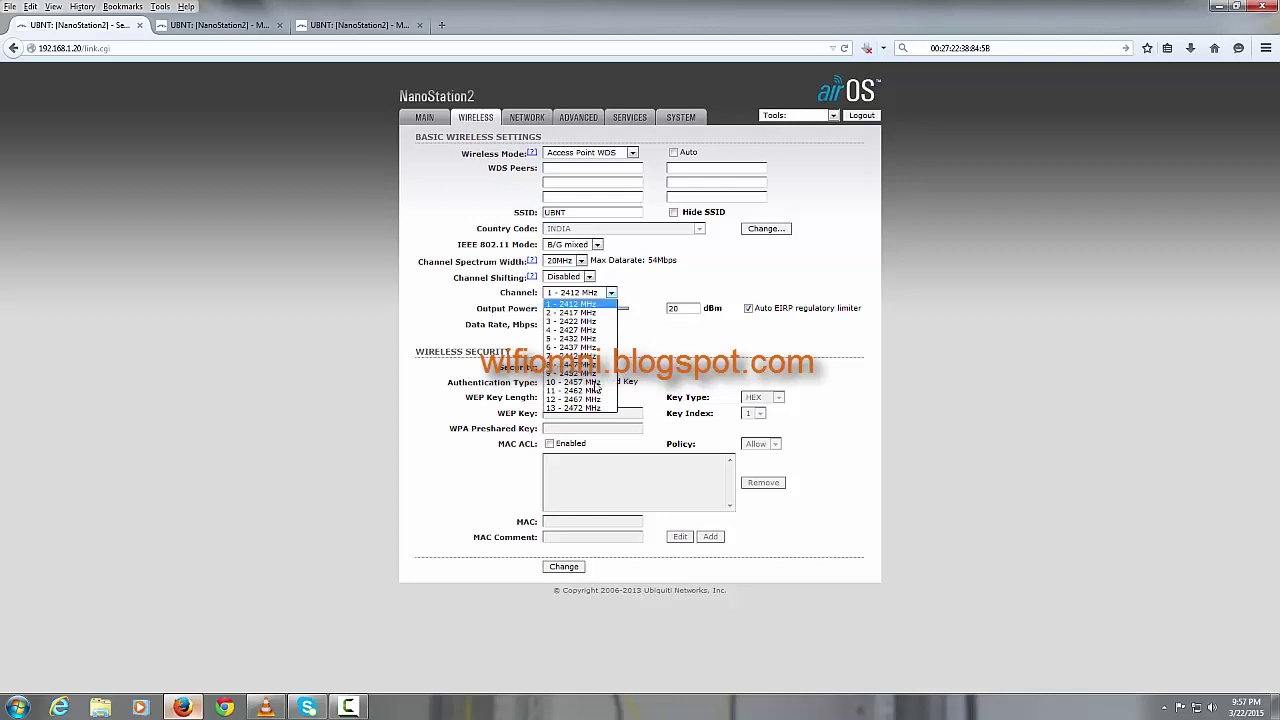
{"action": "left_click", "coordinate": [594, 399]}
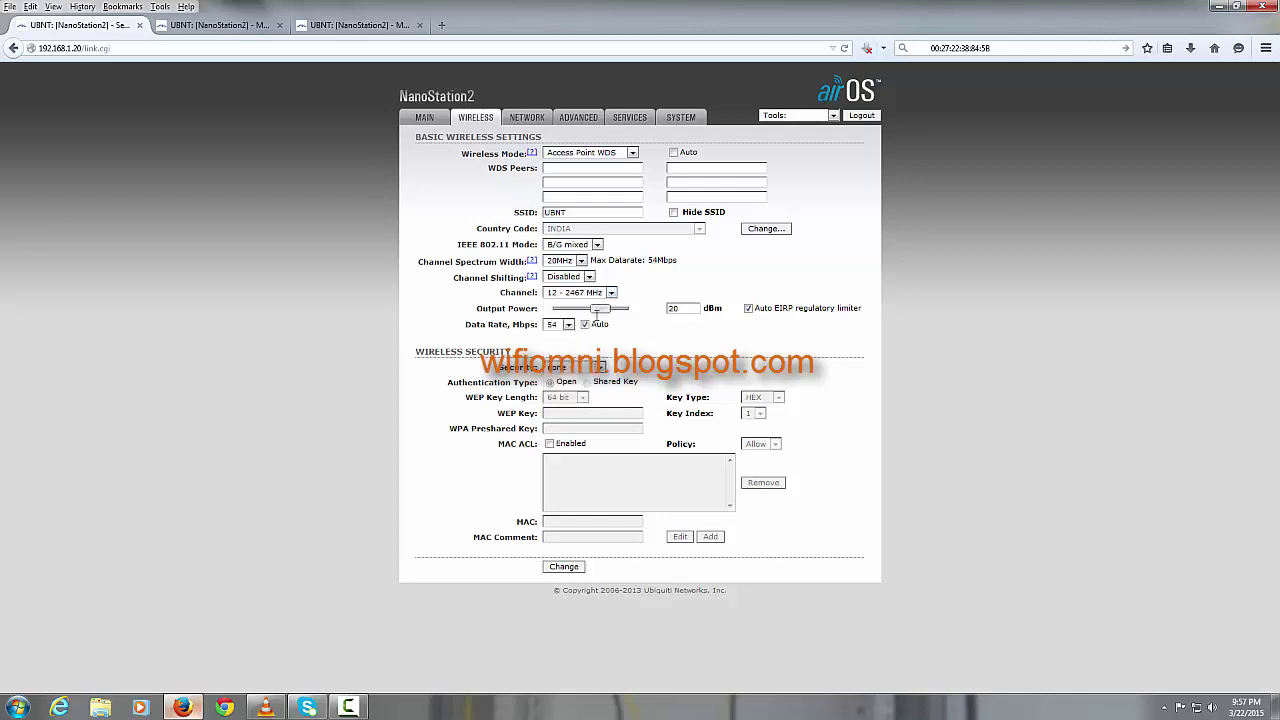
{"action": "left_click_drag", "start_coordinate": [607, 312], "coordinate": [625, 315]}
Step: Copy the 192.168.1.22 radio's WLAN MAC address from its status page
{"action": "left_click", "coordinate": [256, 26]}
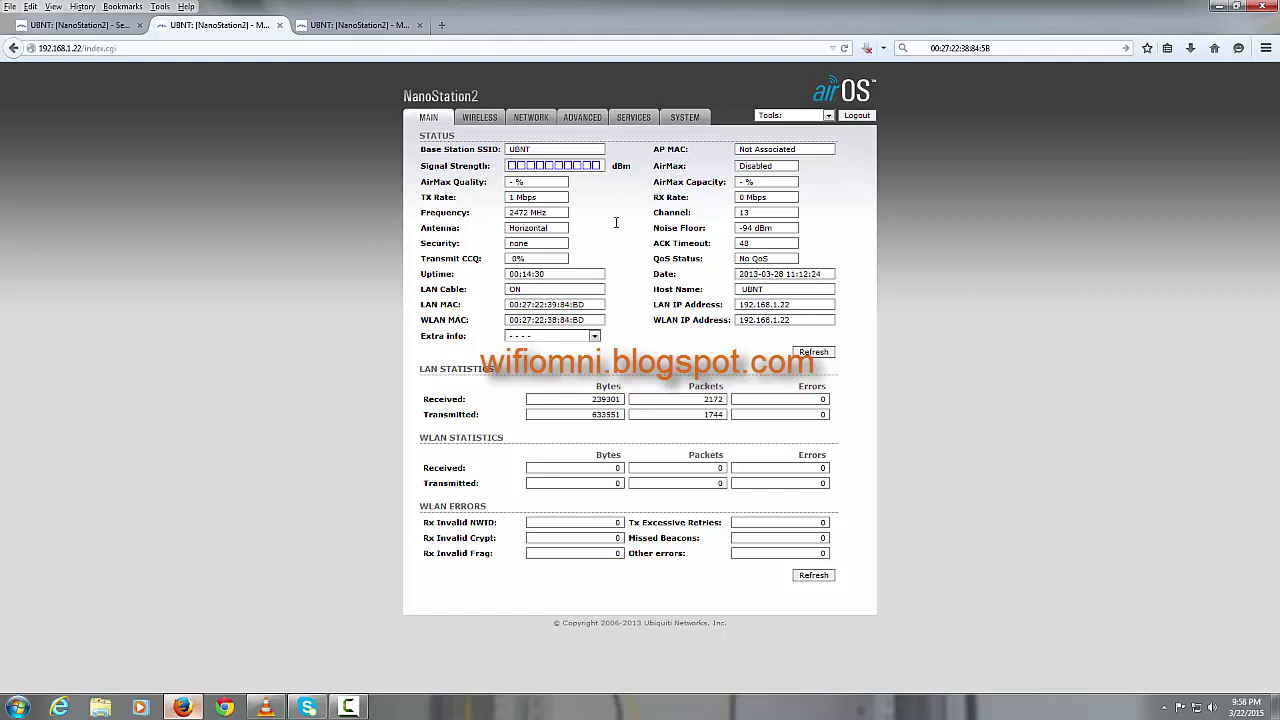
{"action": "left_click_drag", "start_coordinate": [575, 323], "coordinate": [512, 320]}
{"action": "left_click_drag", "start_coordinate": [592, 323], "coordinate": [512, 319]}
{"action": "left_click", "coordinate": [120, 27]}
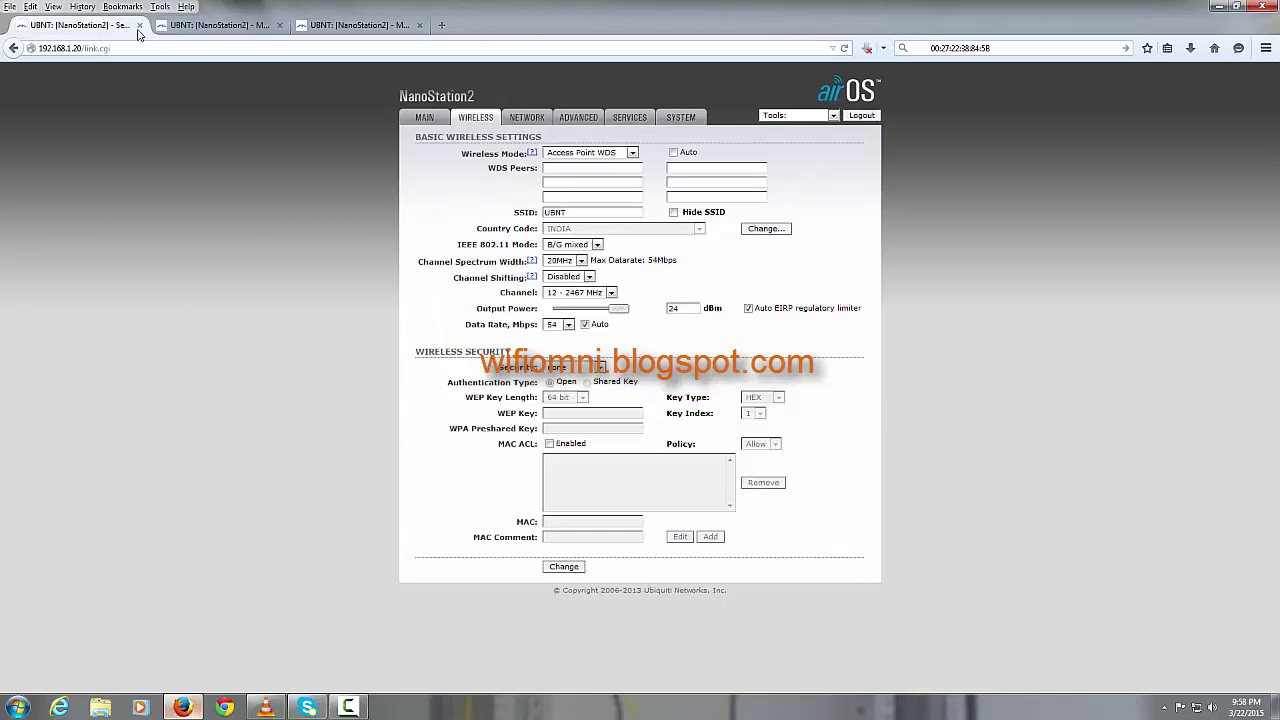
Step: Add the 1.22 radio's MAC and 00:27:22:38:84:9D as the 1.20 radio's two WDS peers
{"action": "left_click", "coordinate": [626, 168]}
{"action": "key", "text": "ctrl+v"}
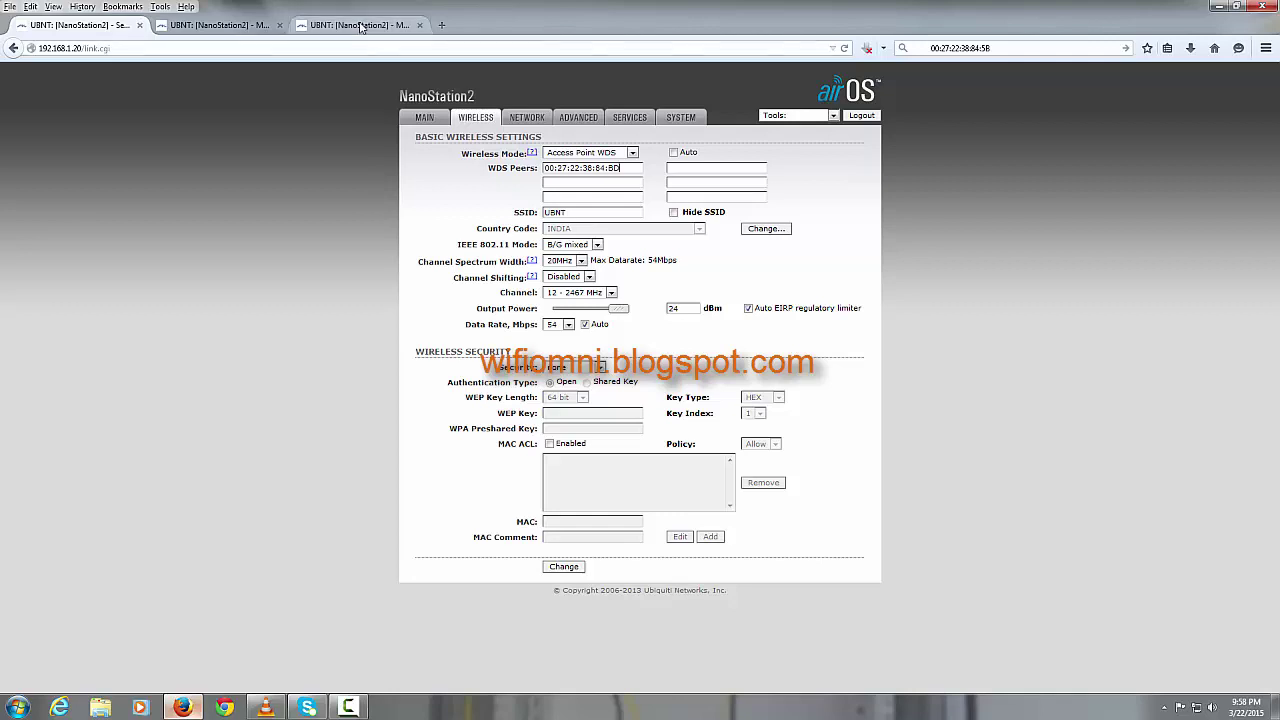
{"action": "left_click", "coordinate": [362, 27]}
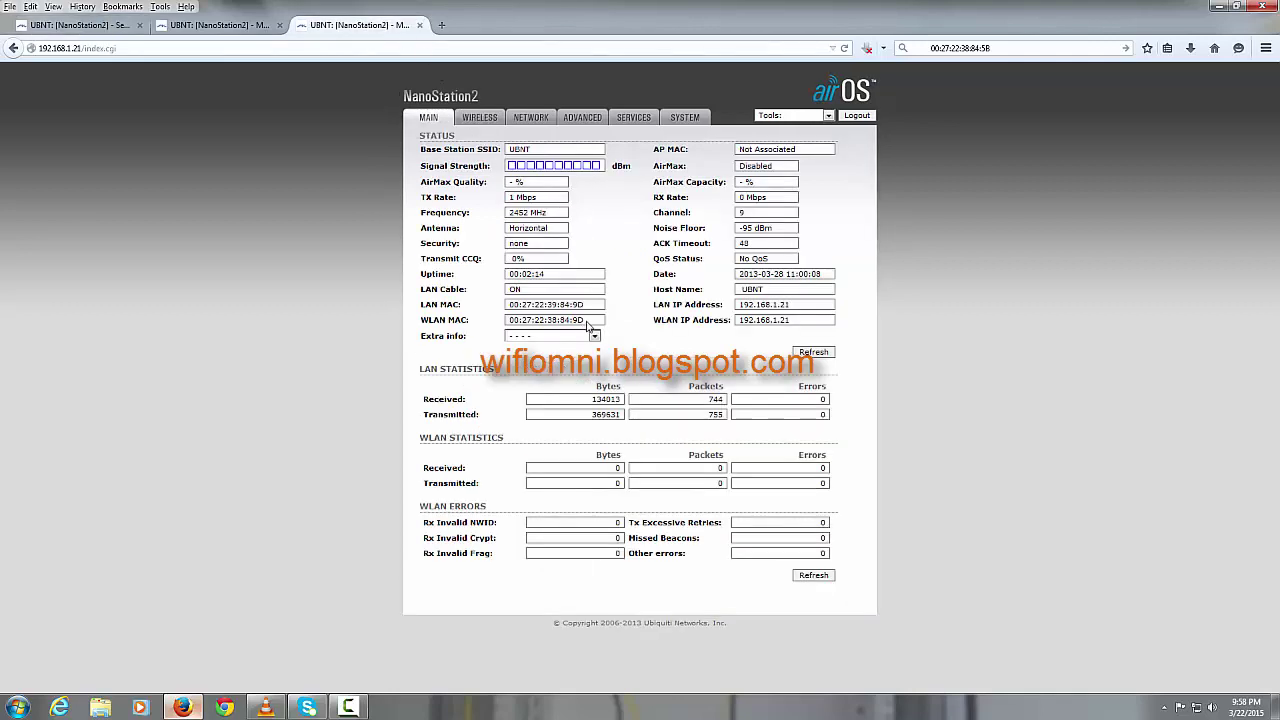
{"action": "left_click_drag", "start_coordinate": [584, 321], "coordinate": [510, 321]}
{"action": "key", "text": "ctrl+c"}
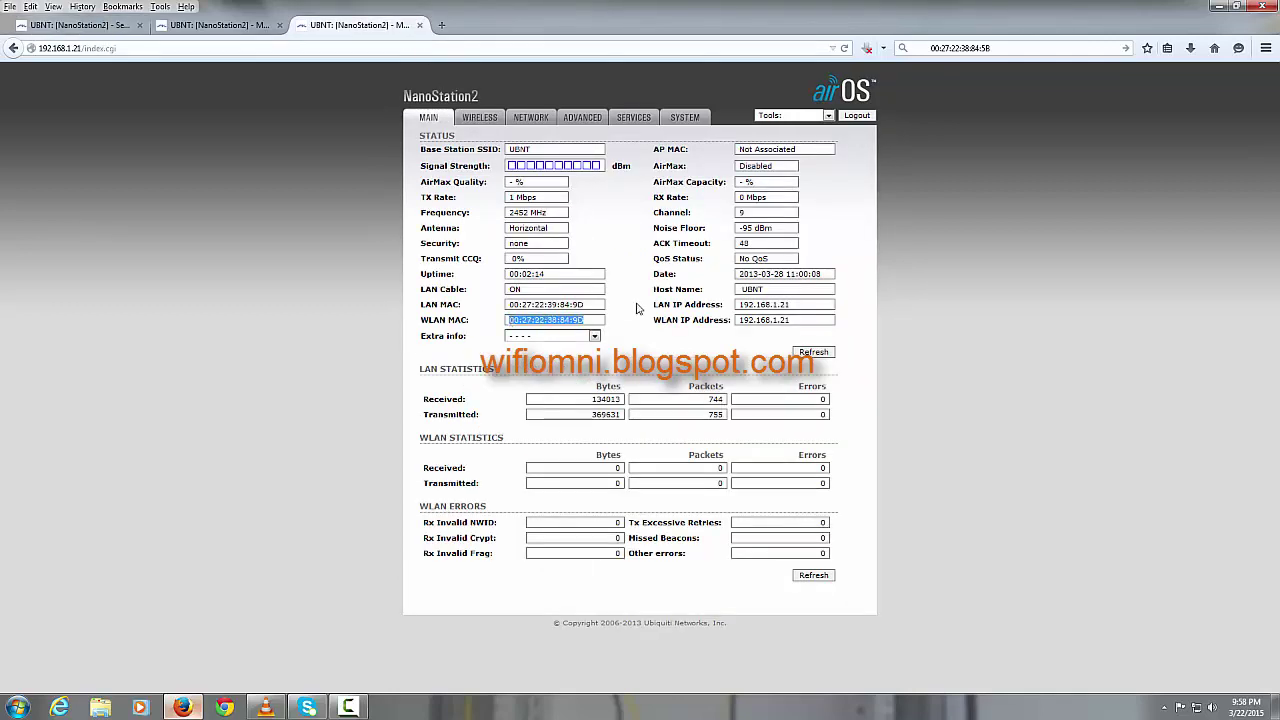
{"action": "left_click", "coordinate": [113, 28]}
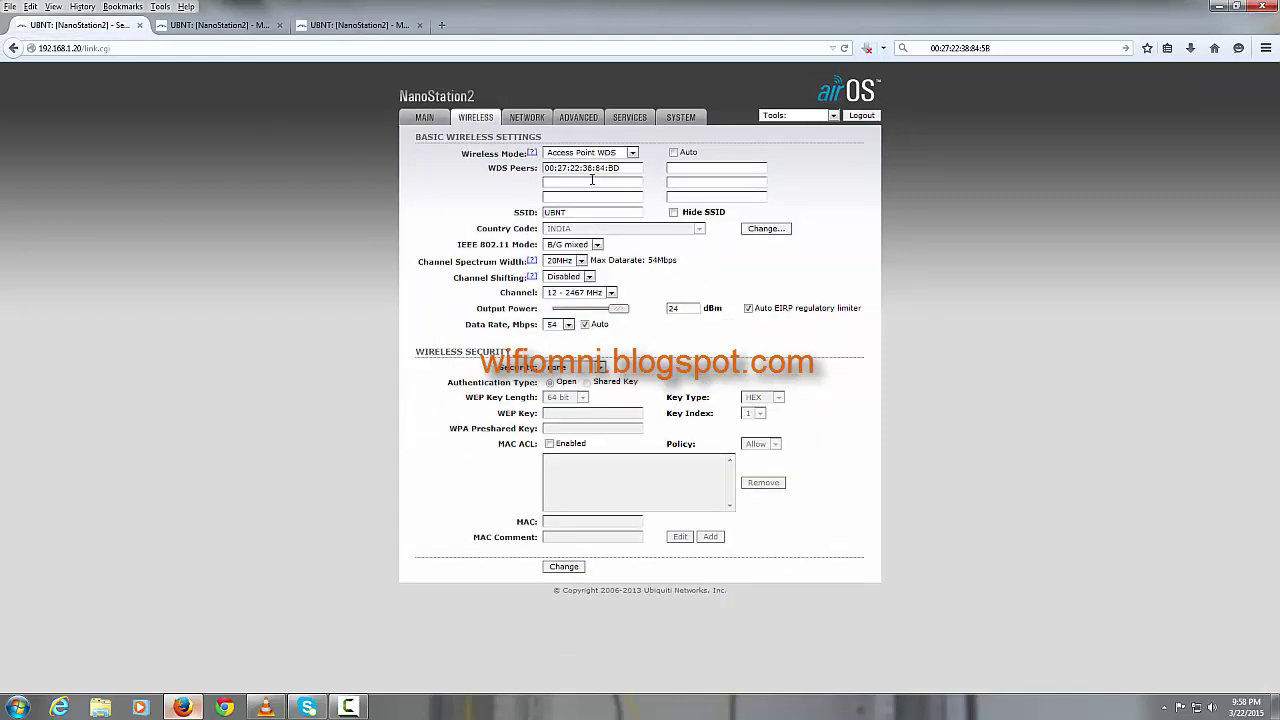
{"action": "left_click", "coordinate": [592, 182]}
{"action": "key", "text": "ctrl+v"}
{"action": "left_click", "coordinate": [254, 30]}
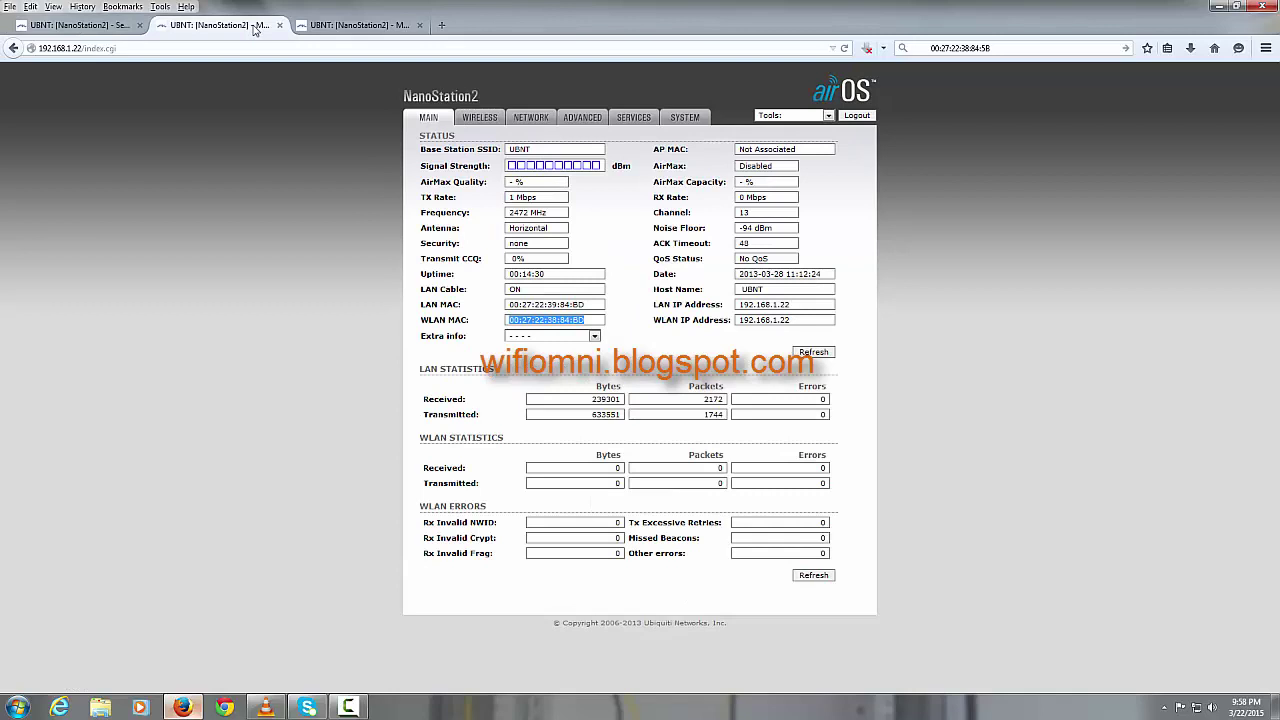
{"action": "left_click", "coordinate": [494, 120]}
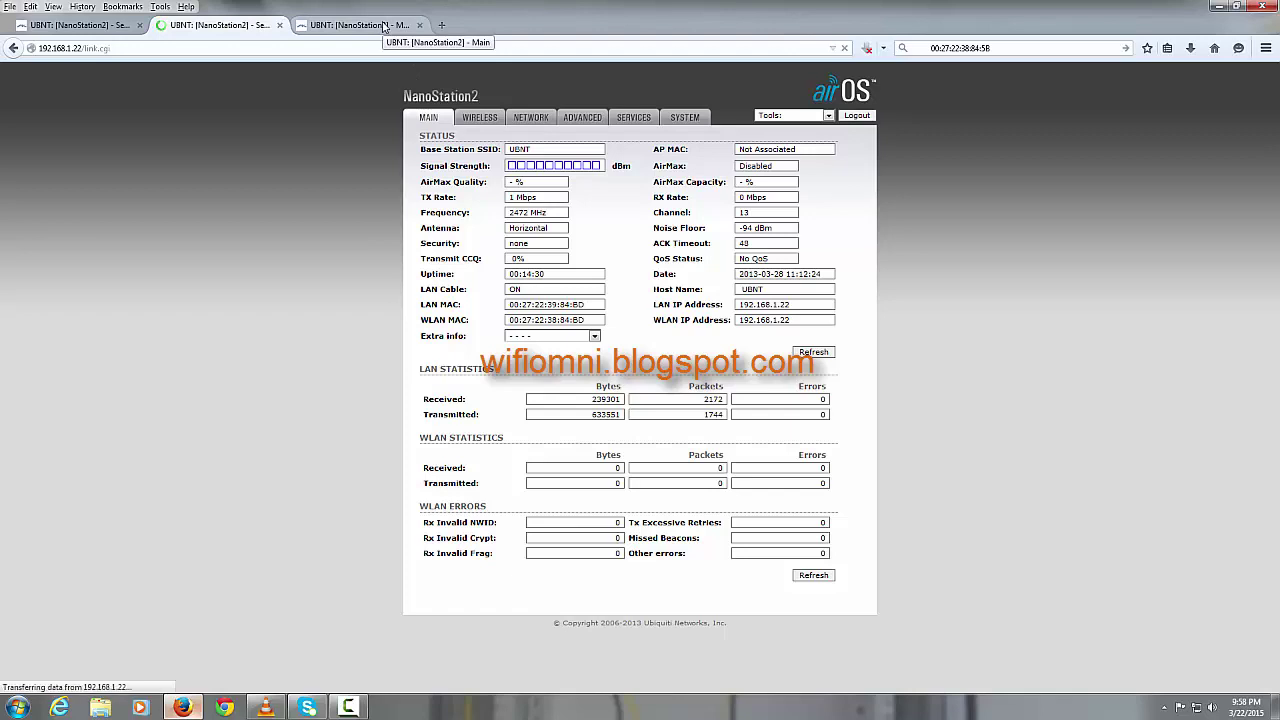
Step: Set the 1.22 radio to Access Point WDS, channel 12 - 2467 MHz, 25 dBm output power
{"action": "left_click", "coordinate": [385, 25]}
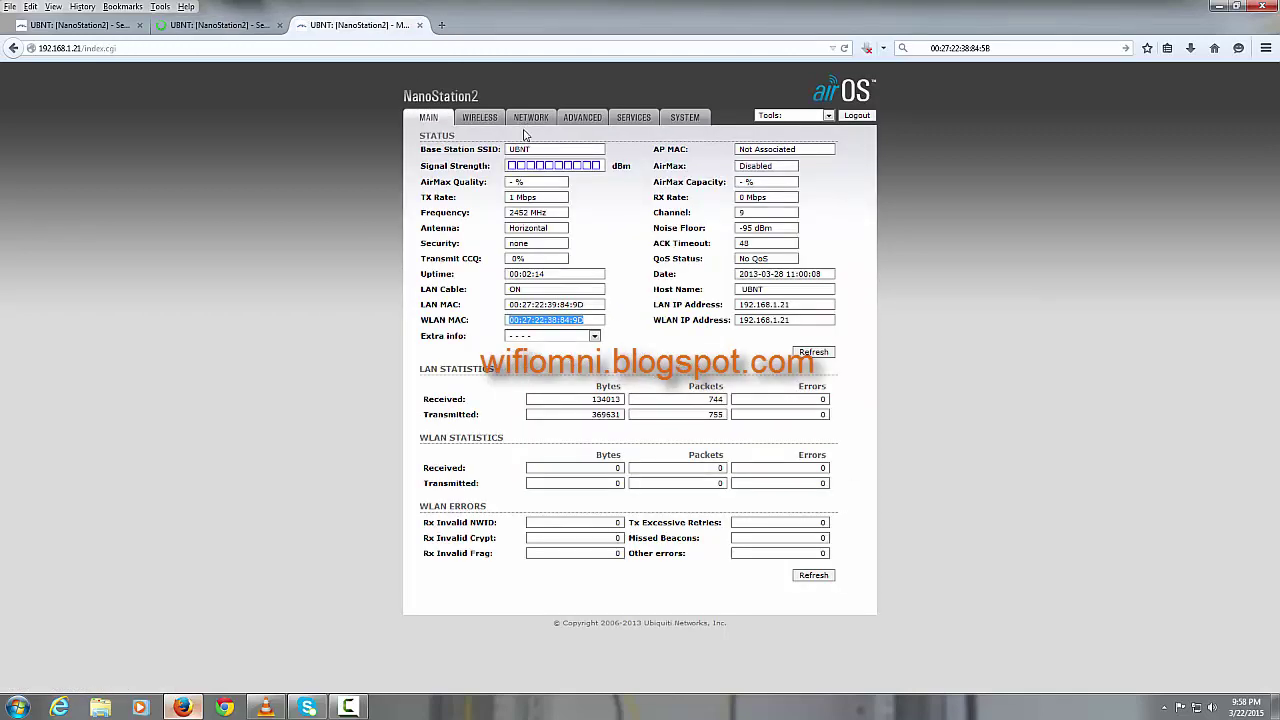
{"action": "left_click", "coordinate": [494, 120]}
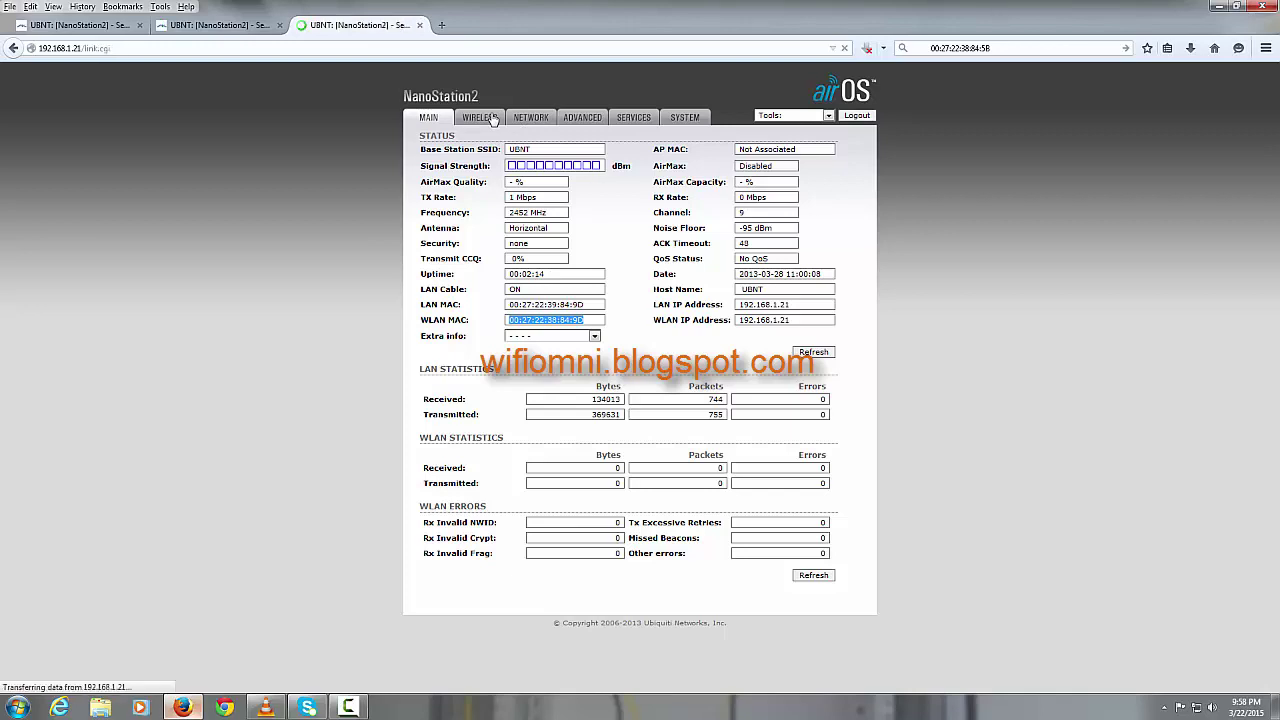
{"action": "left_click", "coordinate": [241, 27]}
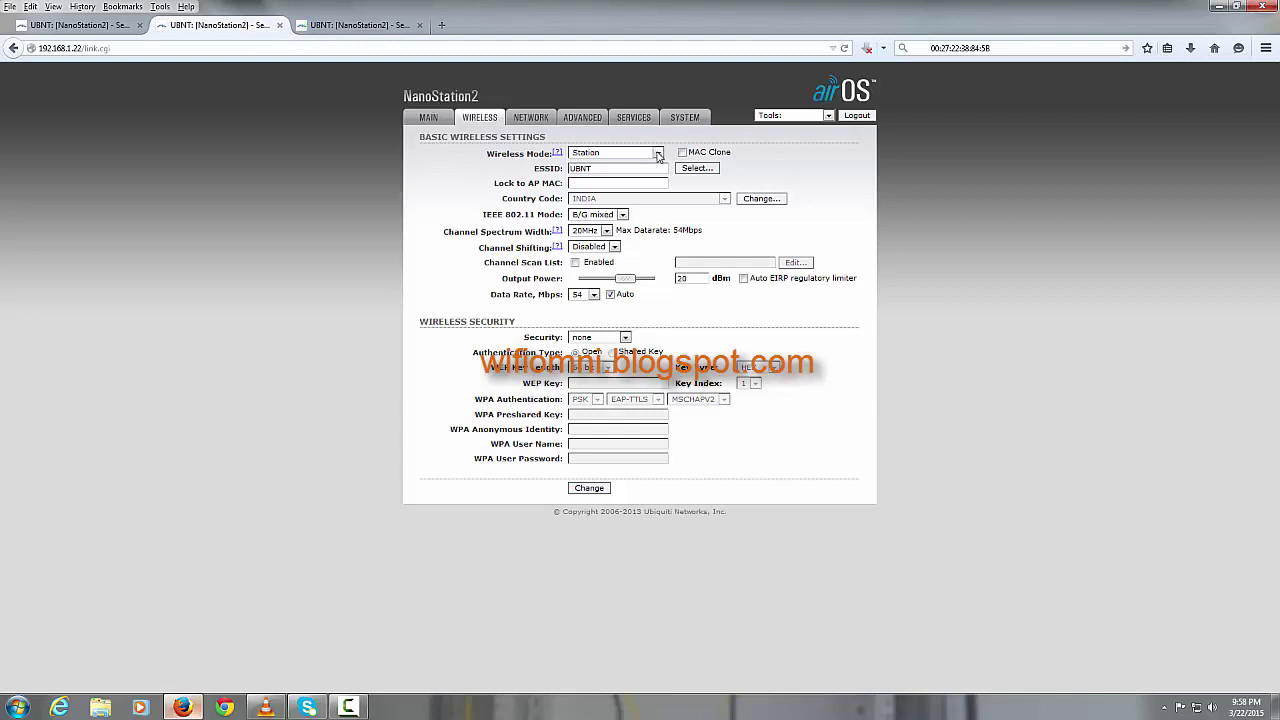
{"action": "left_click", "coordinate": [658, 154]}
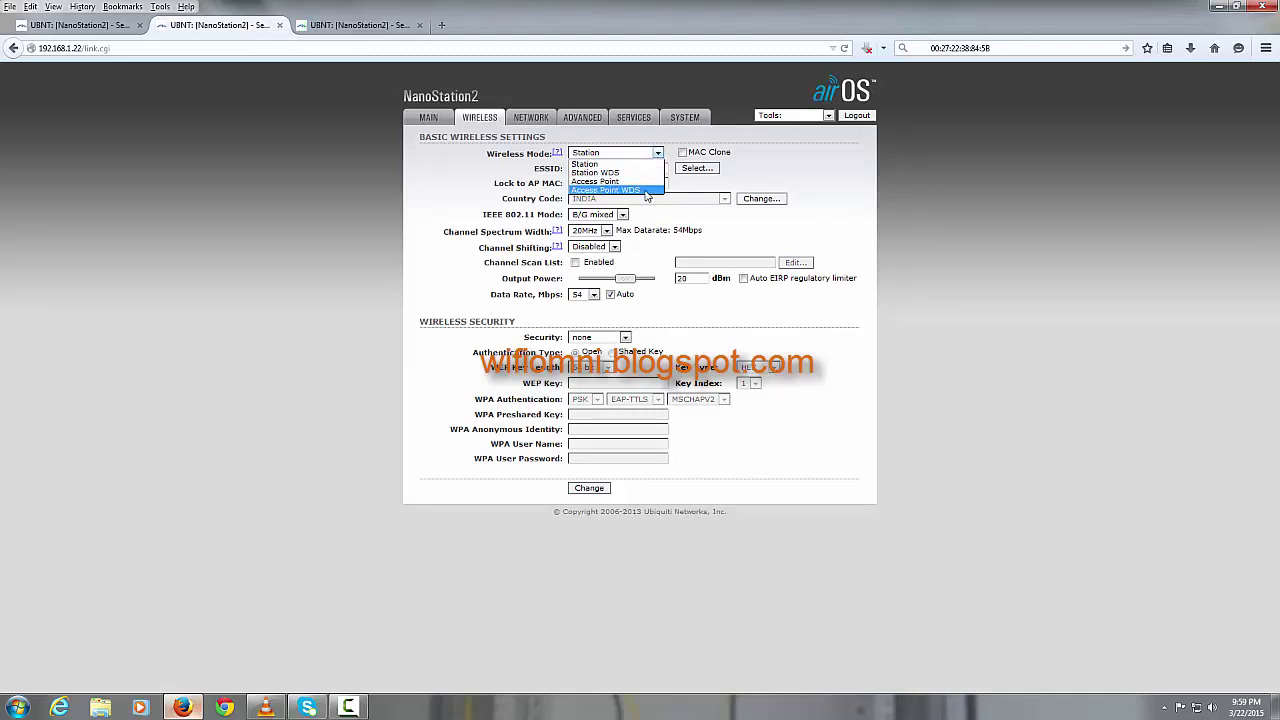
{"action": "left_click", "coordinate": [647, 190]}
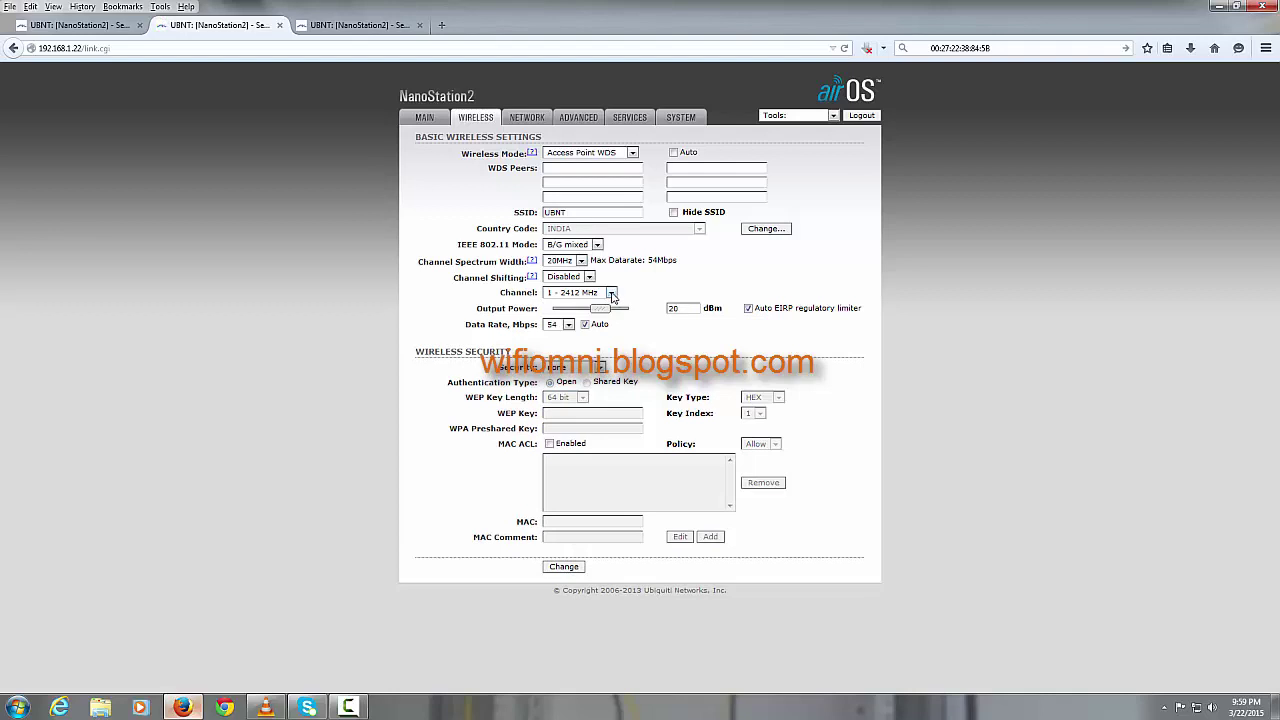
{"action": "left_click", "coordinate": [611, 293]}
{"action": "left_click", "coordinate": [594, 400]}
{"action": "left_click_drag", "start_coordinate": [602, 309], "coordinate": [631, 317]}
{"action": "left_click", "coordinate": [993, 47]}
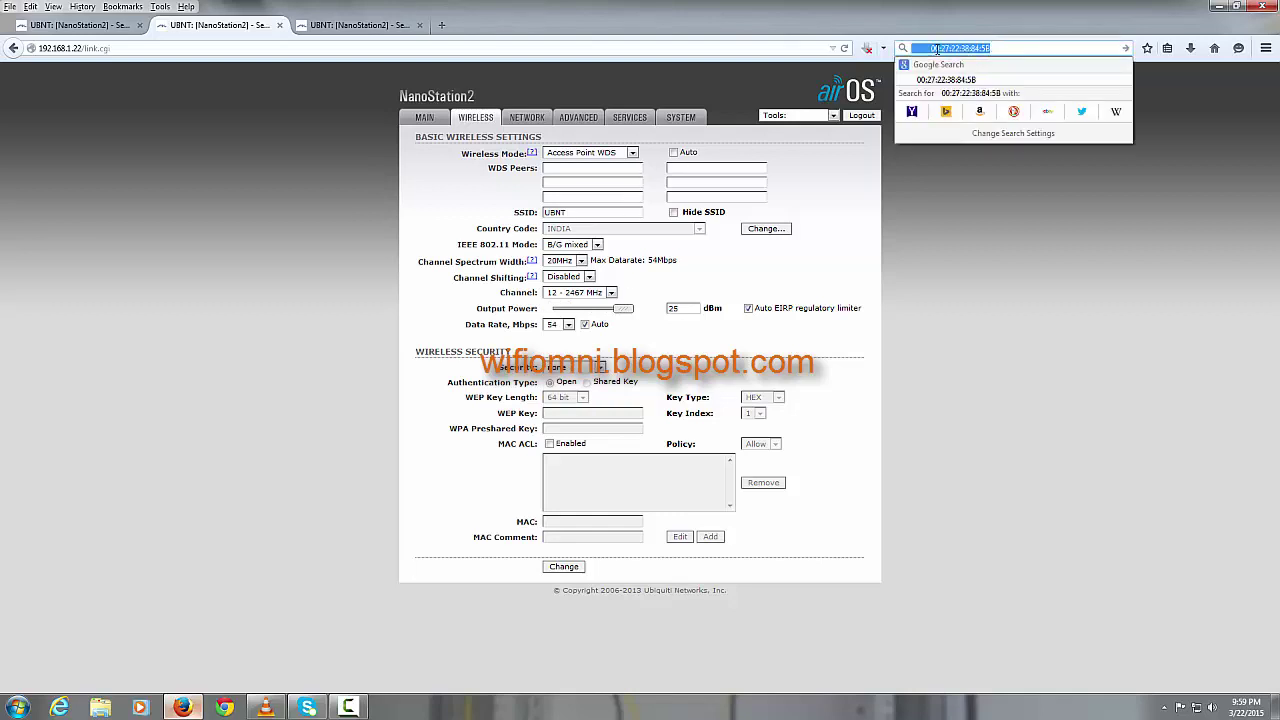
Step: Paste the saved MAC as the 1.22 radio's first WDS peer, corrected to 00:27:22:38:84:5B
{"action": "left_click", "coordinate": [933, 48]}
{"action": "left_click", "coordinate": [973, 48]}
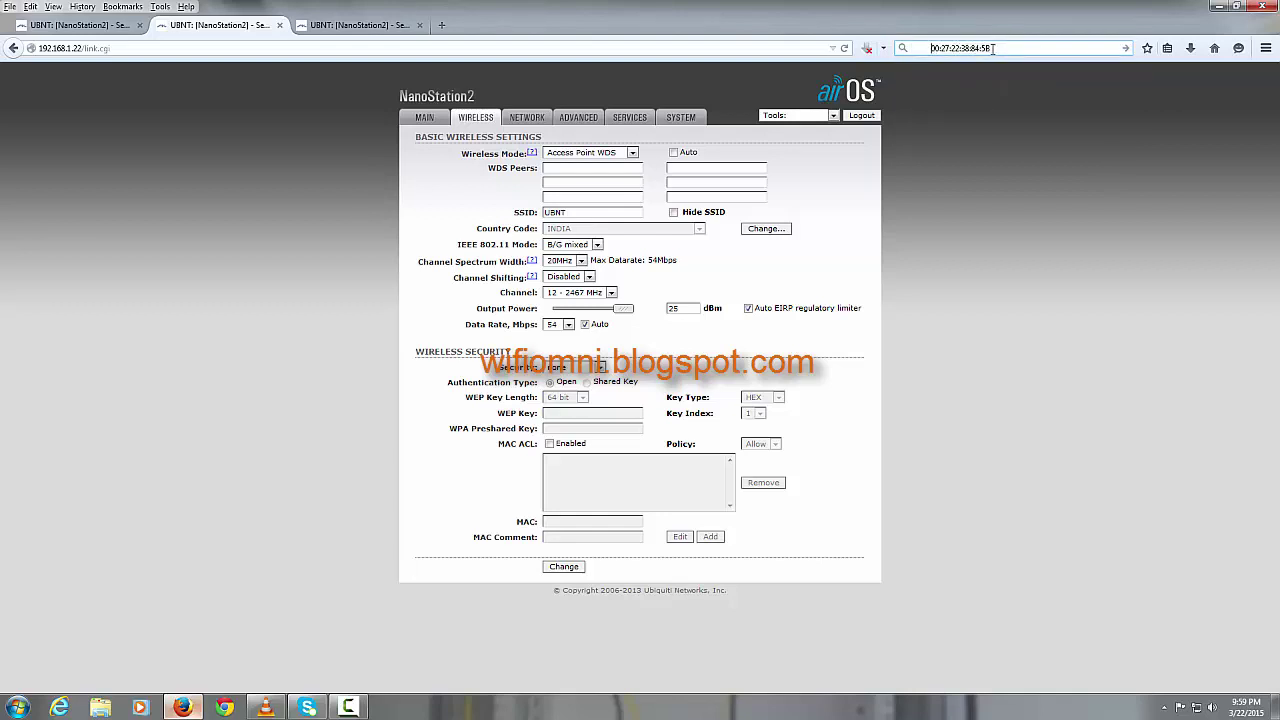
{"action": "left_click_drag", "start_coordinate": [990, 47], "coordinate": [930, 47]}
{"action": "right_click", "coordinate": [948, 47]}
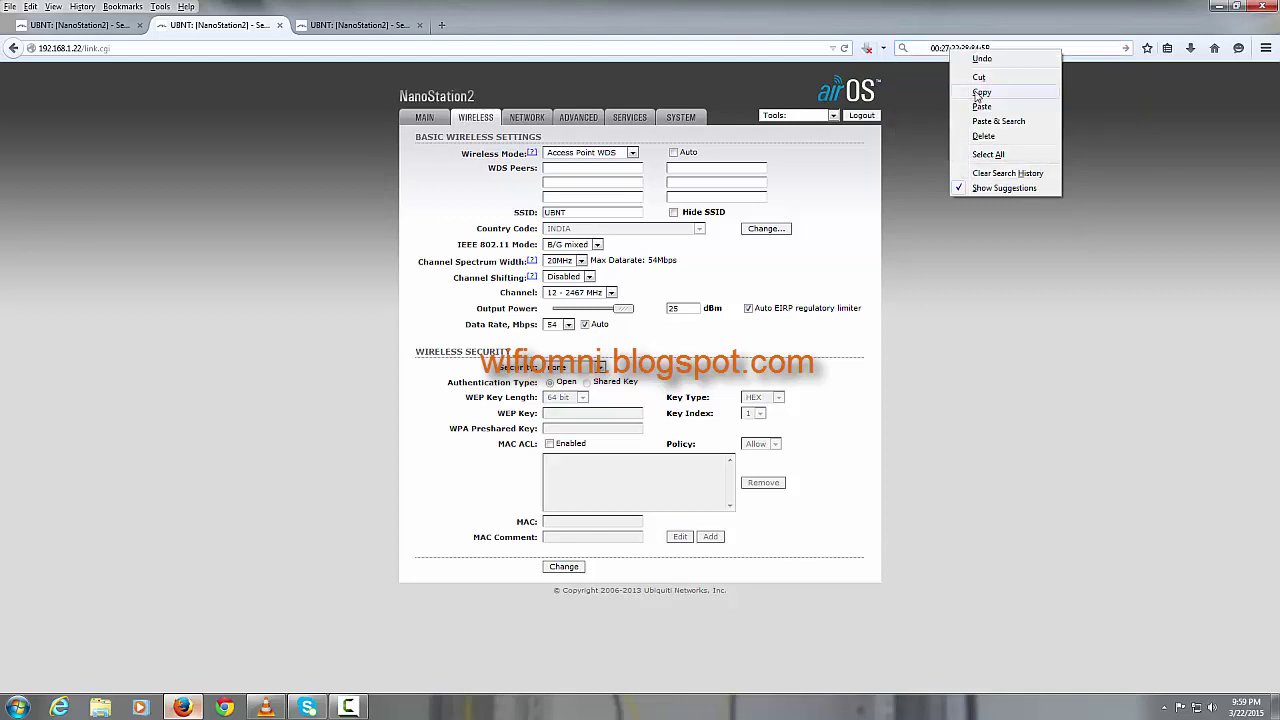
{"action": "left_click", "coordinate": [978, 93]}
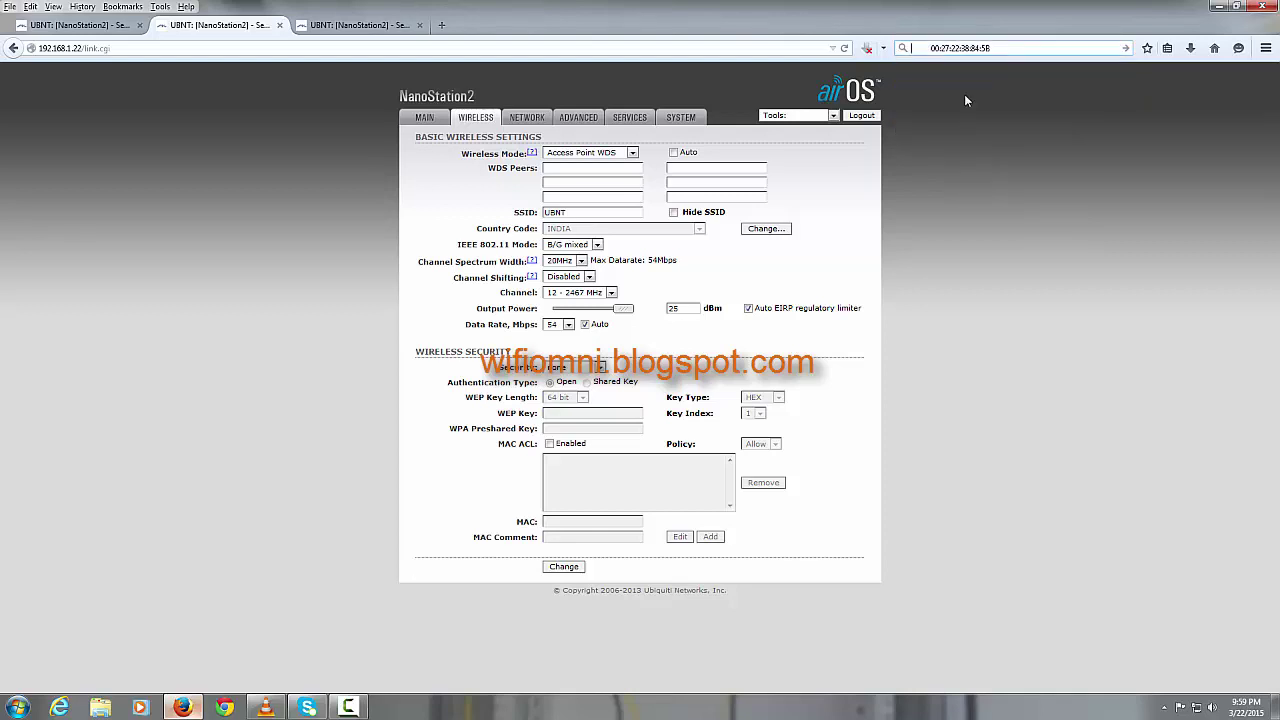
{"action": "left_click", "coordinate": [593, 168]}
{"action": "key", "text": "ctrl+v"}
{"action": "key", "text": "ctrl+a"}
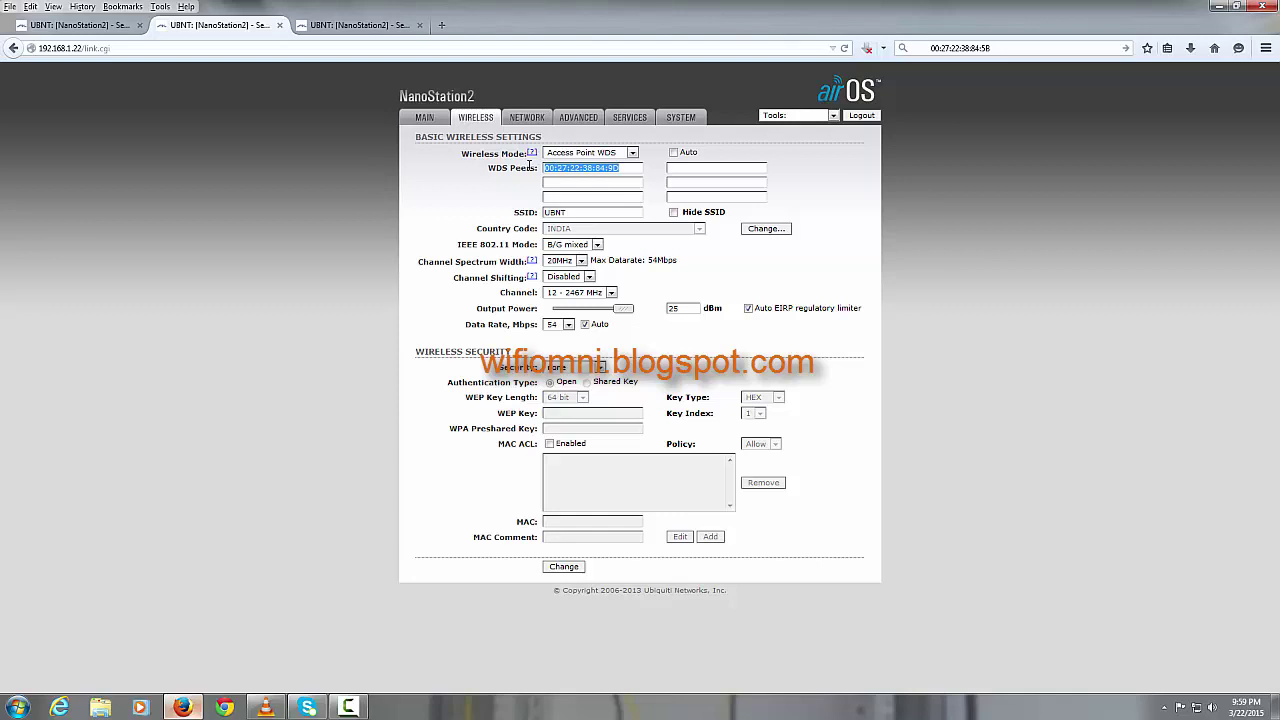
{"action": "left_click", "coordinate": [609, 167]}
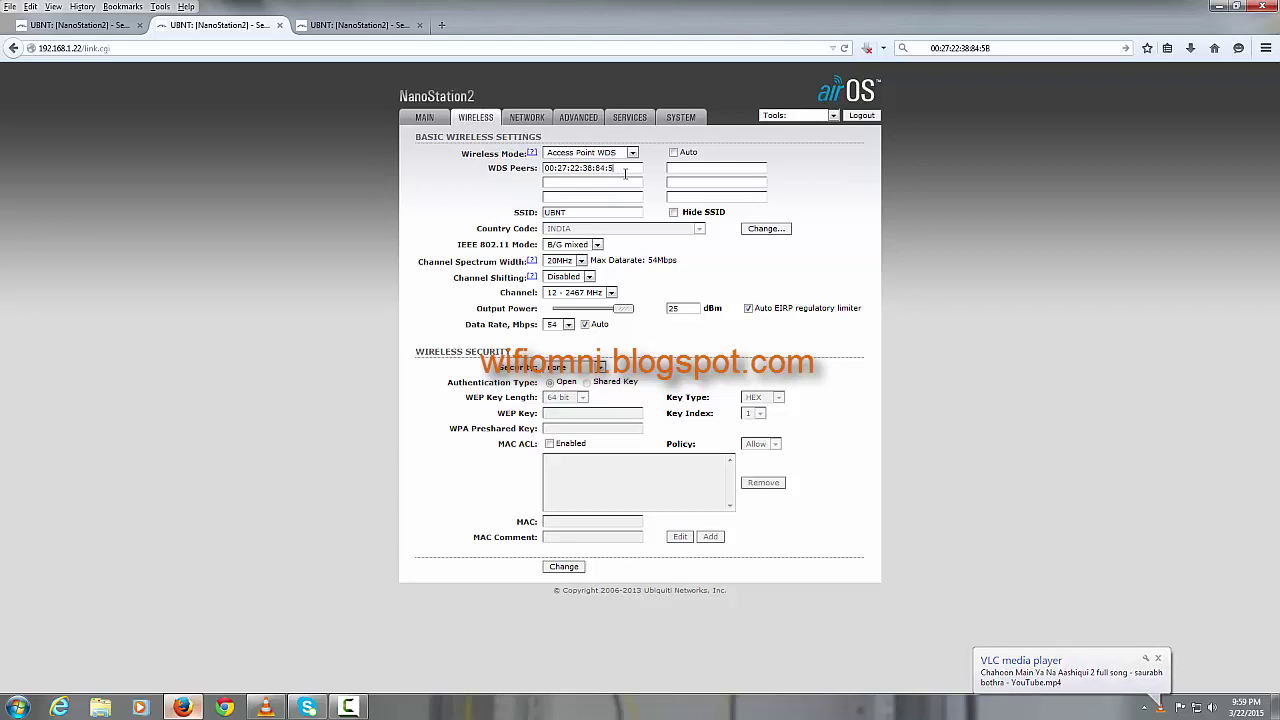
{"action": "type", "text": "B"}
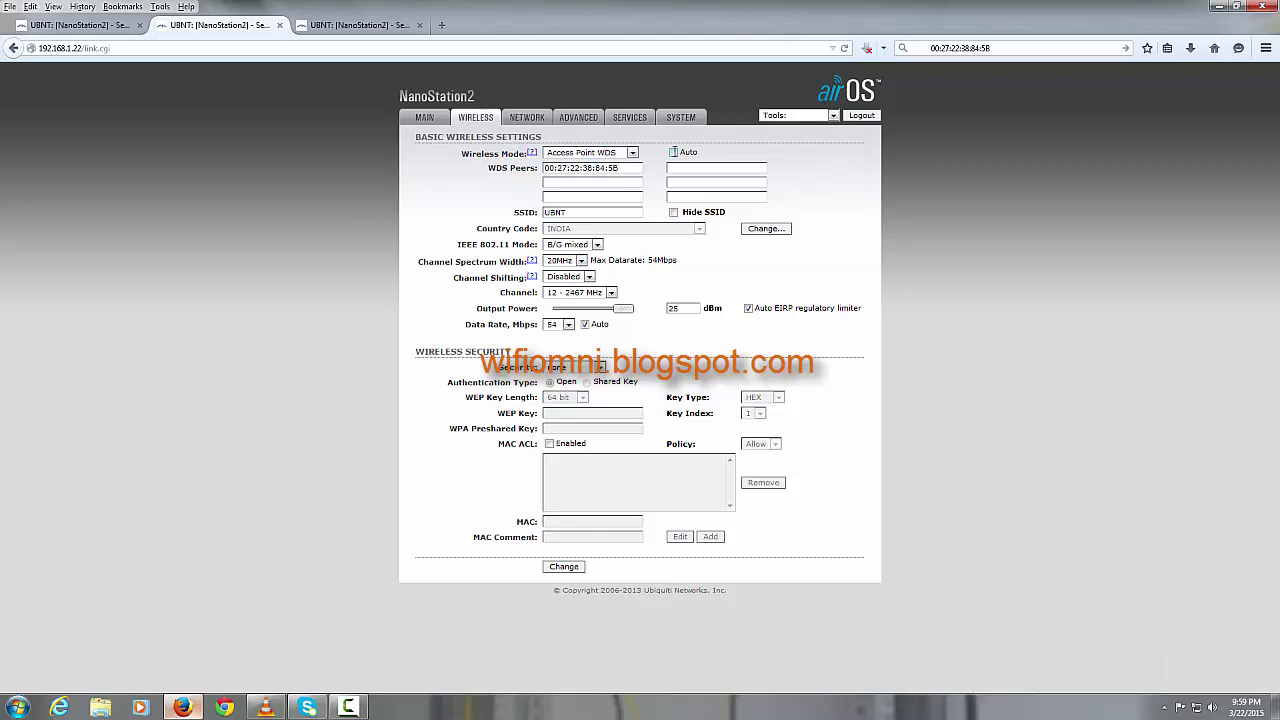
Step: Turn on Auto WDS for the 192.168.1.22 and 192.168.1.20 radios
{"action": "left_click", "coordinate": [673, 153]}
{"action": "left_click", "coordinate": [508, 213]}
{"action": "left_click", "coordinate": [576, 212]}
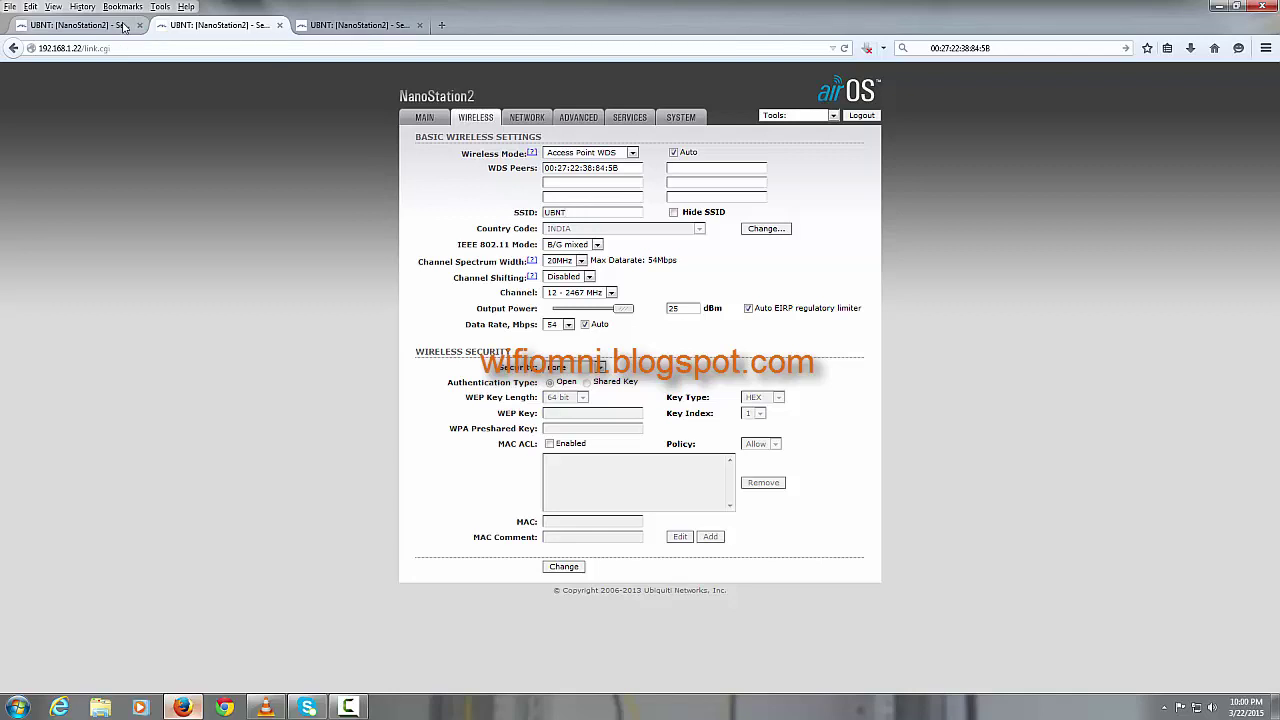
{"action": "left_click", "coordinate": [124, 26]}
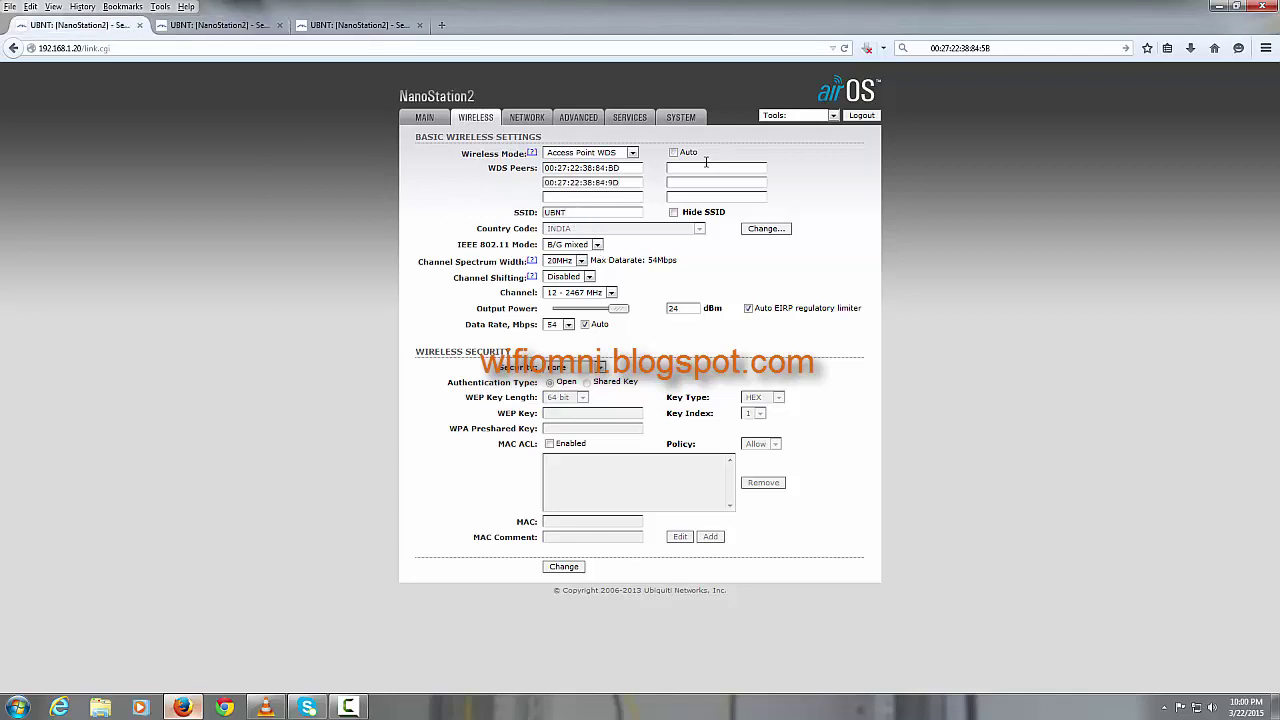
{"action": "left_click", "coordinate": [674, 153]}
Step: Save the 1.21 radio as Access Point WDS, peer 00:27:22:38:84:5B, Auto, 26 dBm, channel 12
{"action": "left_click", "coordinate": [333, 27]}
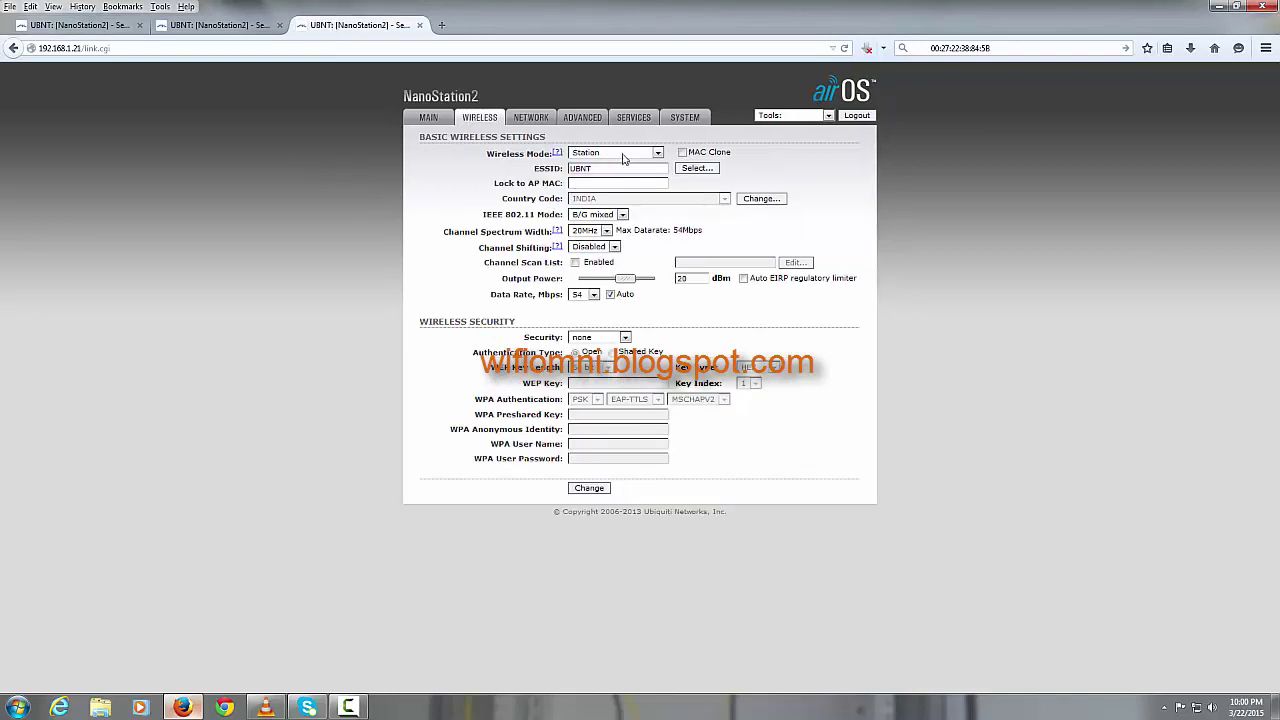
{"action": "left_click", "coordinate": [657, 153]}
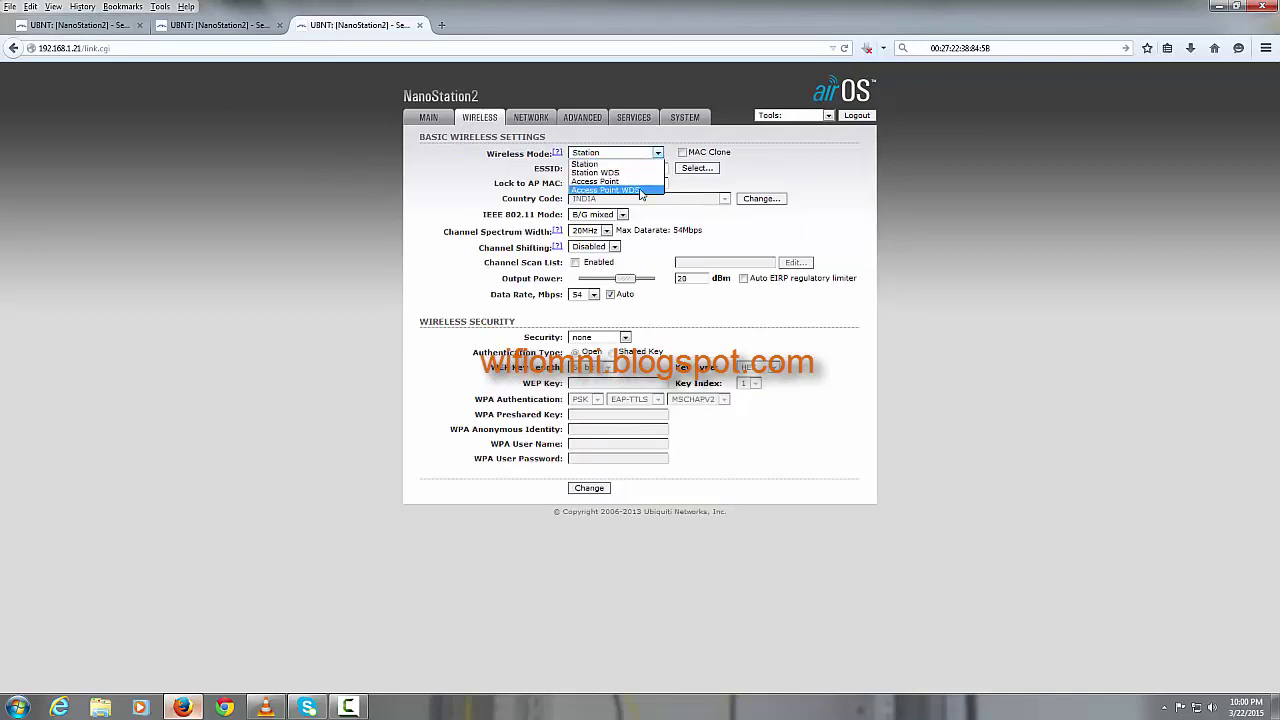
{"action": "left_click", "coordinate": [641, 190]}
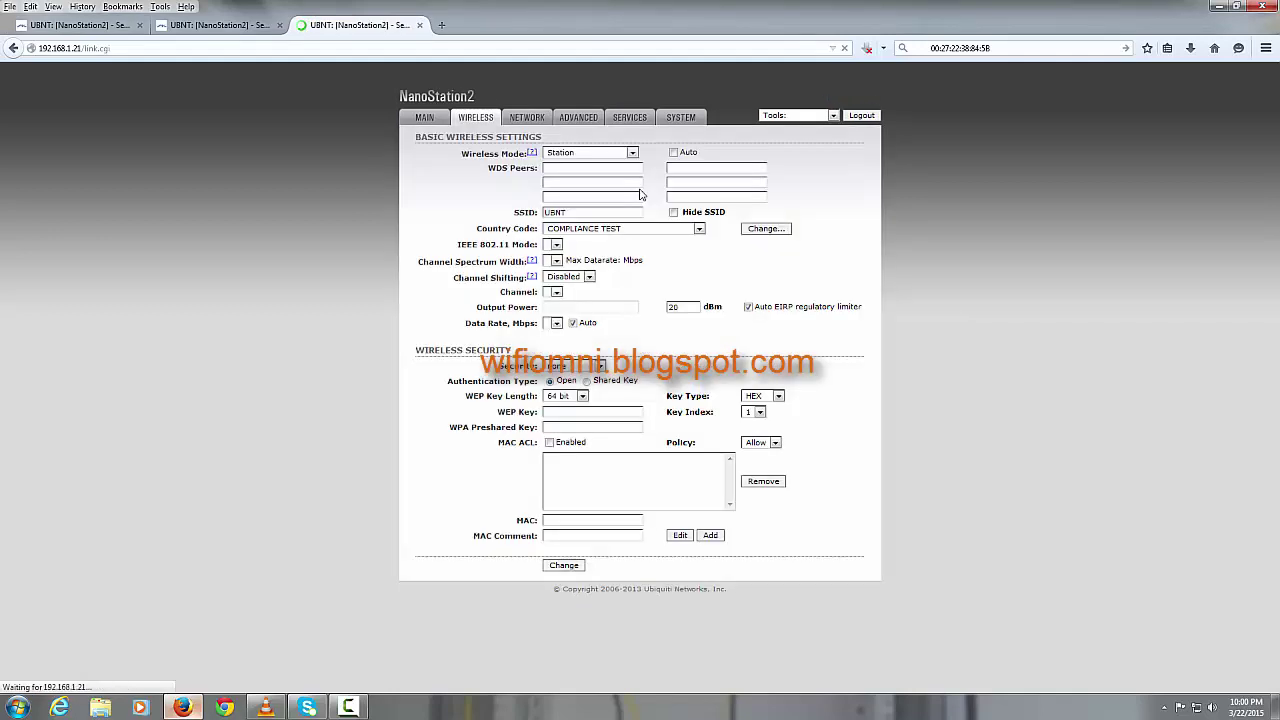
{"action": "left_click", "coordinate": [580, 171]}
{"action": "key", "text": "ctrl+v"}
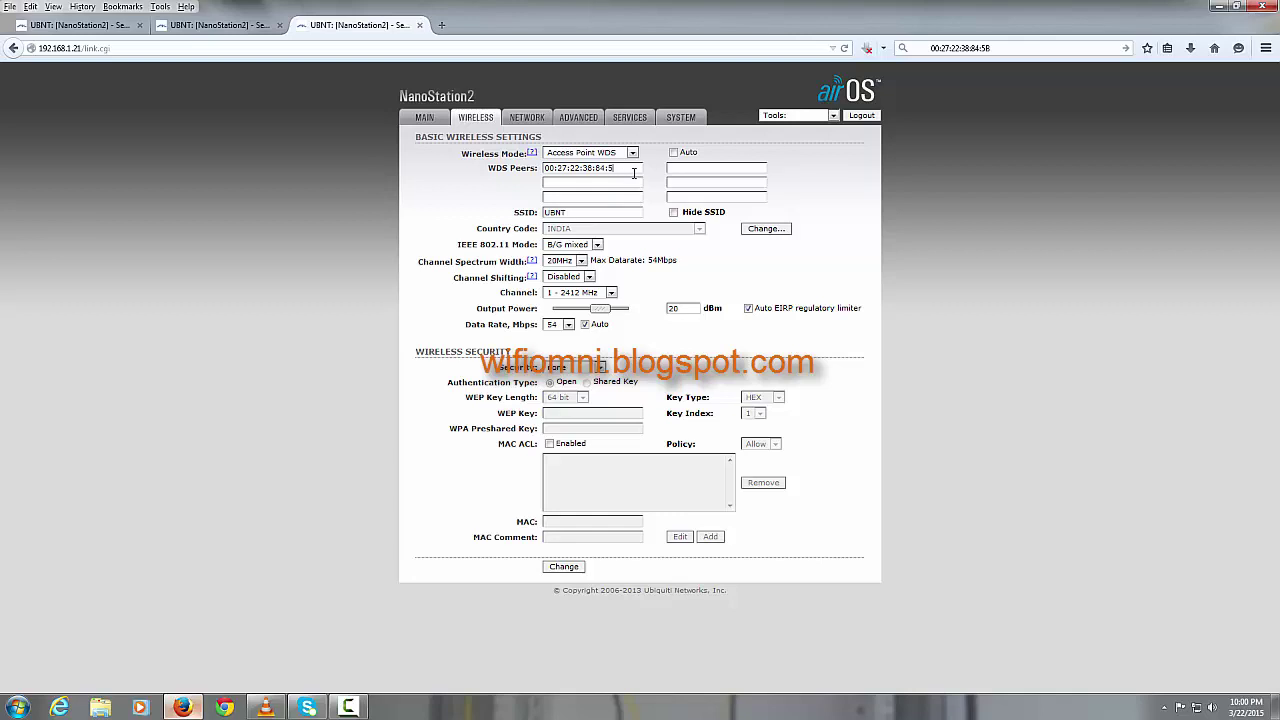
{"action": "left_click", "coordinate": [673, 153]}
{"action": "left_click_drag", "start_coordinate": [604, 310], "coordinate": [644, 318]}
{"action": "left_click", "coordinate": [611, 292]}
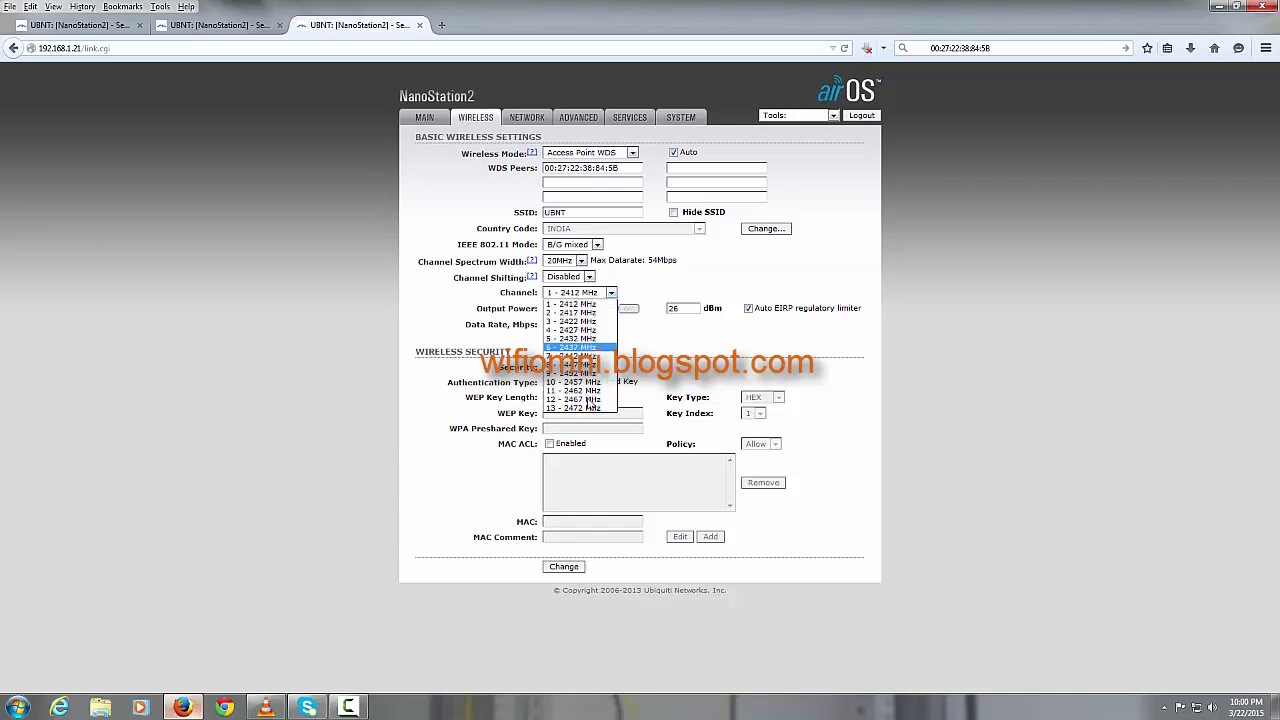
{"action": "left_click", "coordinate": [590, 399]}
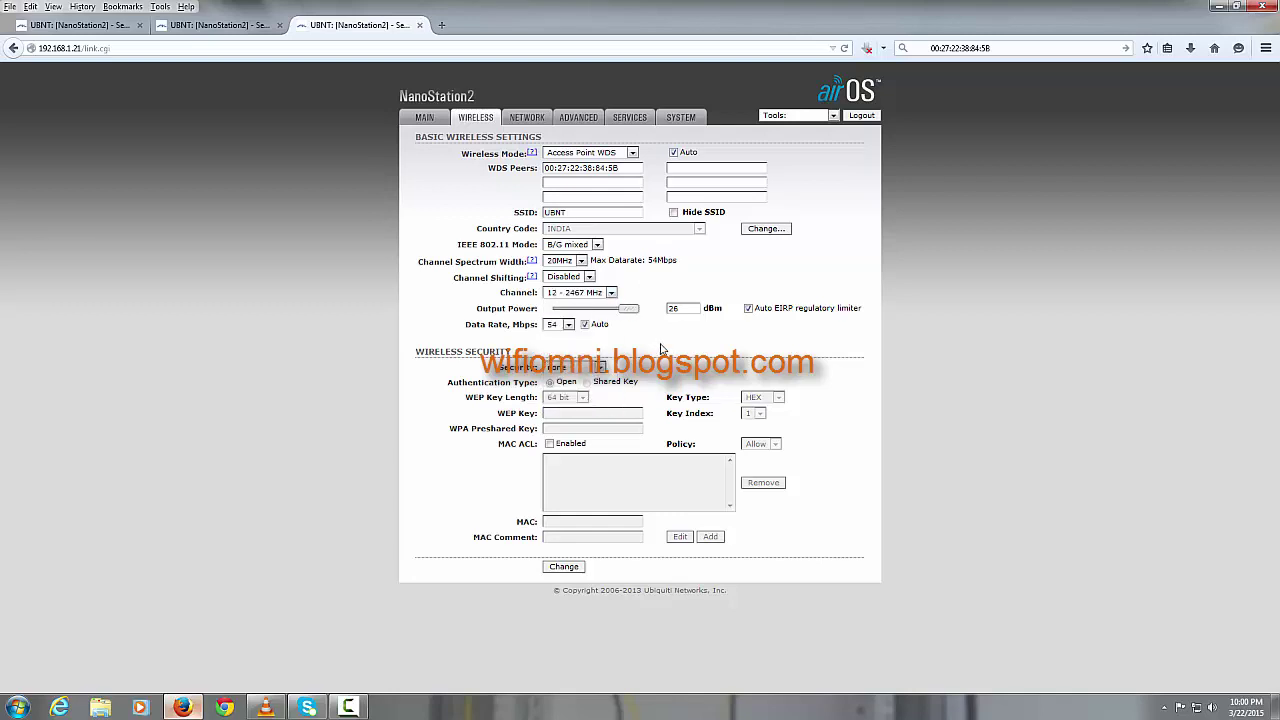
{"action": "left_click", "coordinate": [564, 567]}
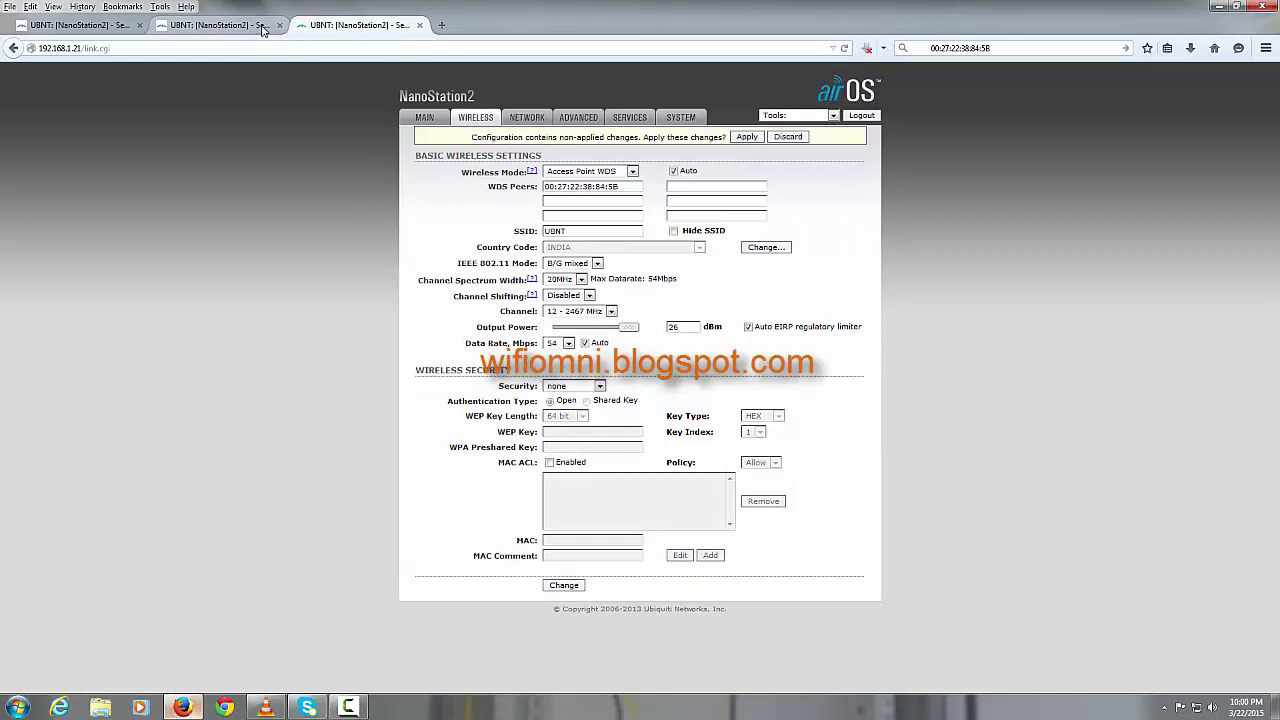
{"action": "left_click", "coordinate": [264, 30]}
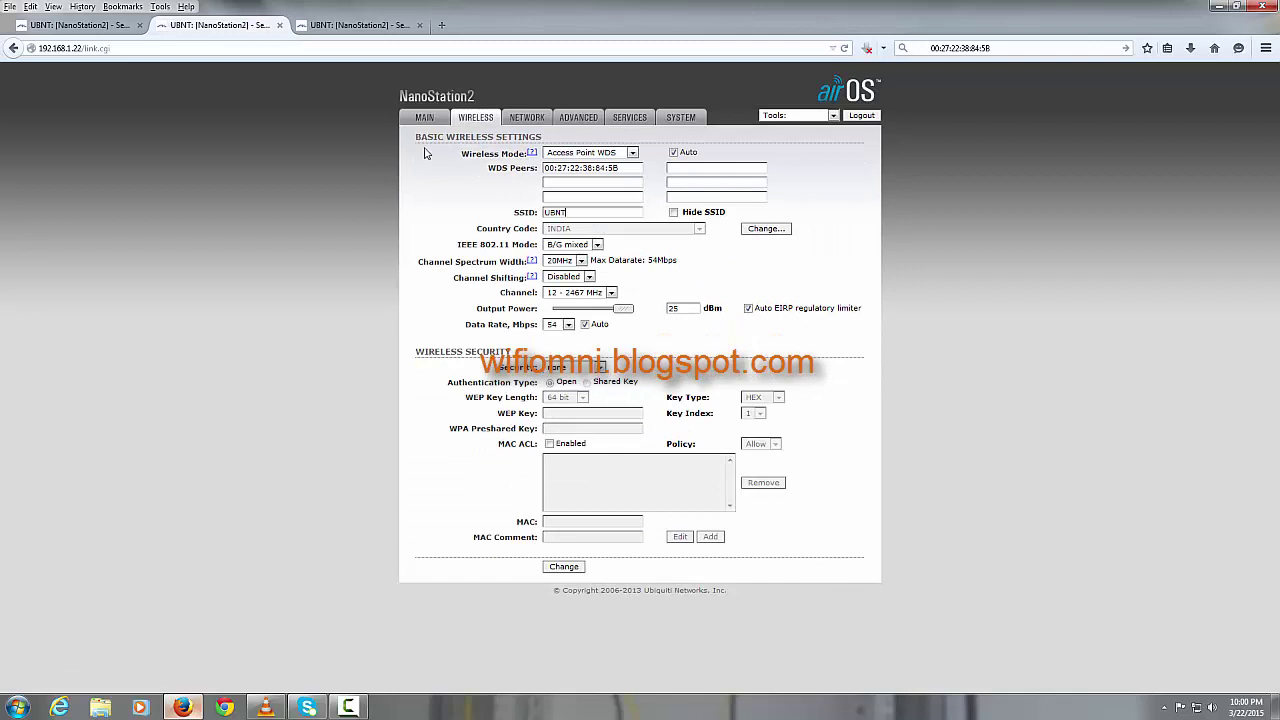
Step: Submit the pending wireless changes on the 192.168.1.22 and 192.168.1.20 radios
{"action": "left_click", "coordinate": [564, 567]}
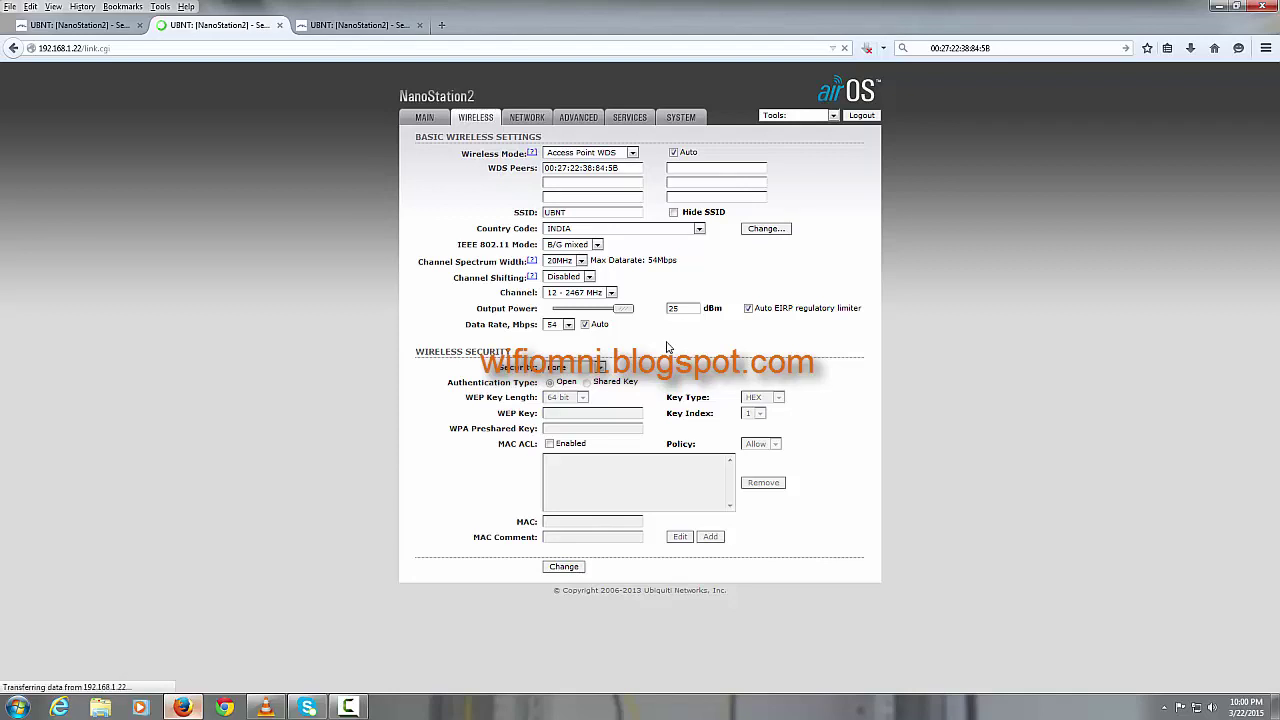
{"action": "left_click", "coordinate": [113, 28]}
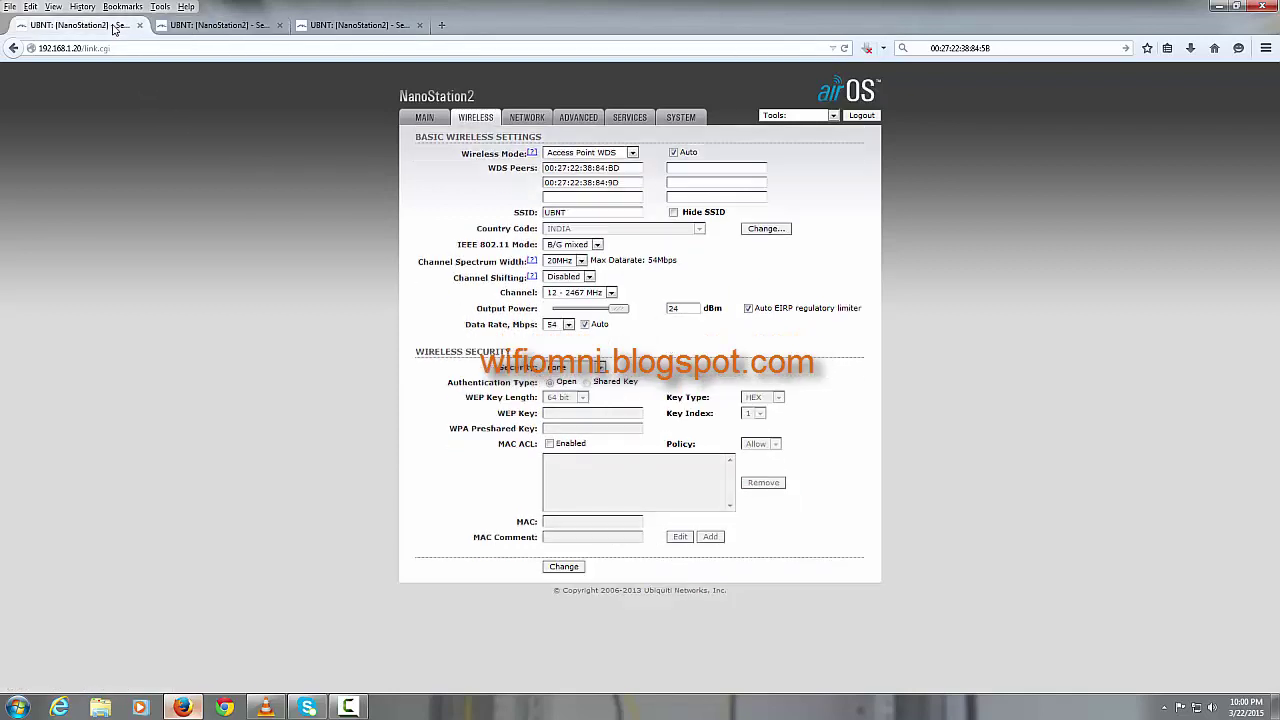
{"action": "left_click", "coordinate": [573, 570]}
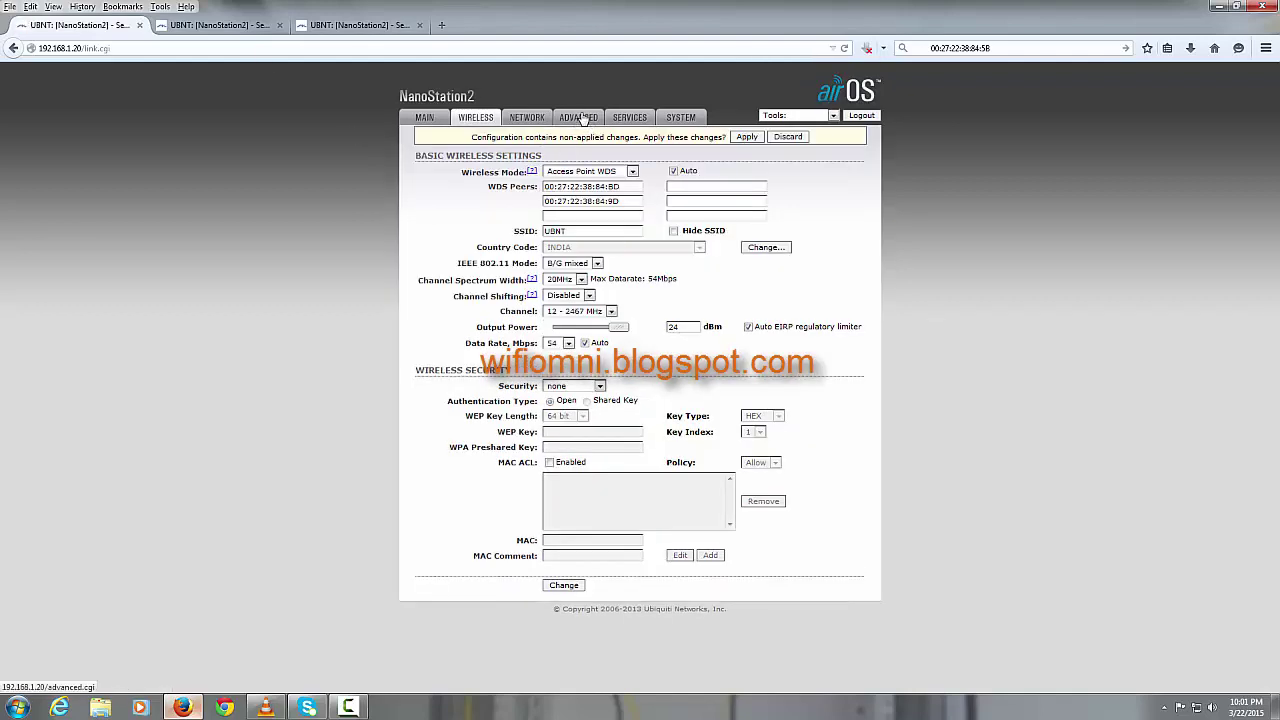
{"action": "left_click", "coordinate": [579, 117]}
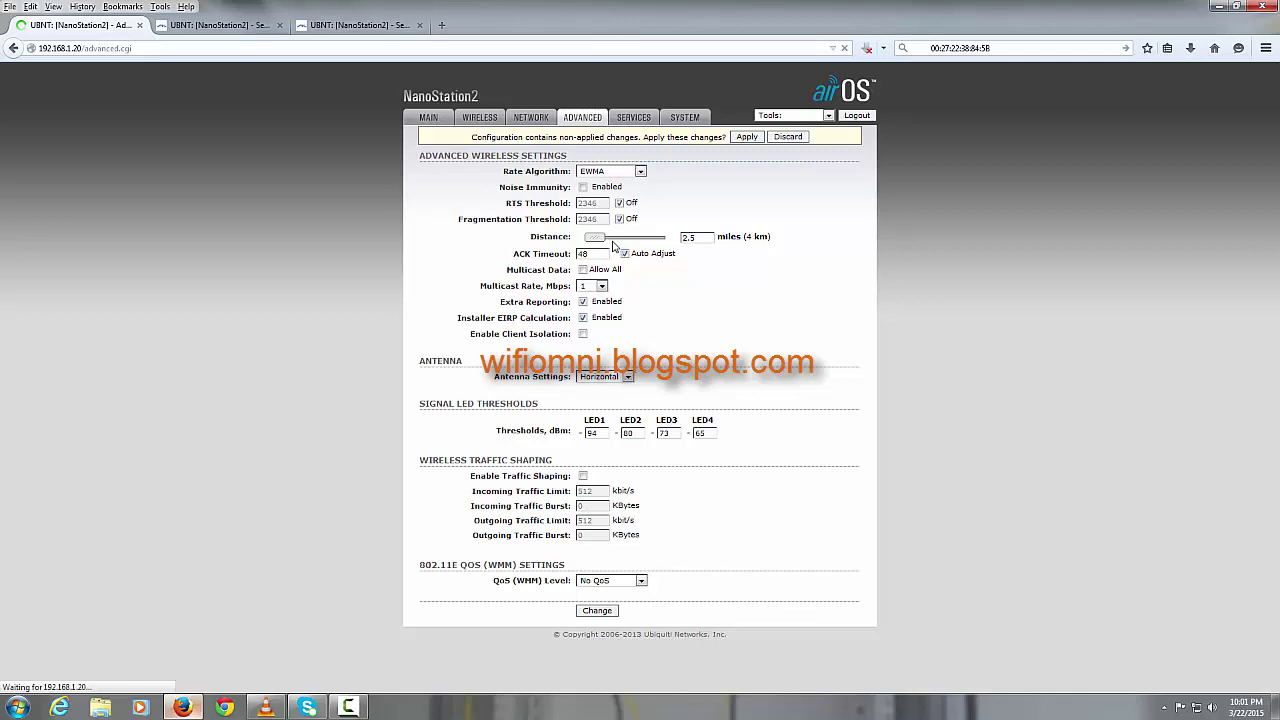
Step: Set the 192.168.1.20 radio's antenna to Adaptive and submit the change
{"action": "left_click", "coordinate": [600, 378]}
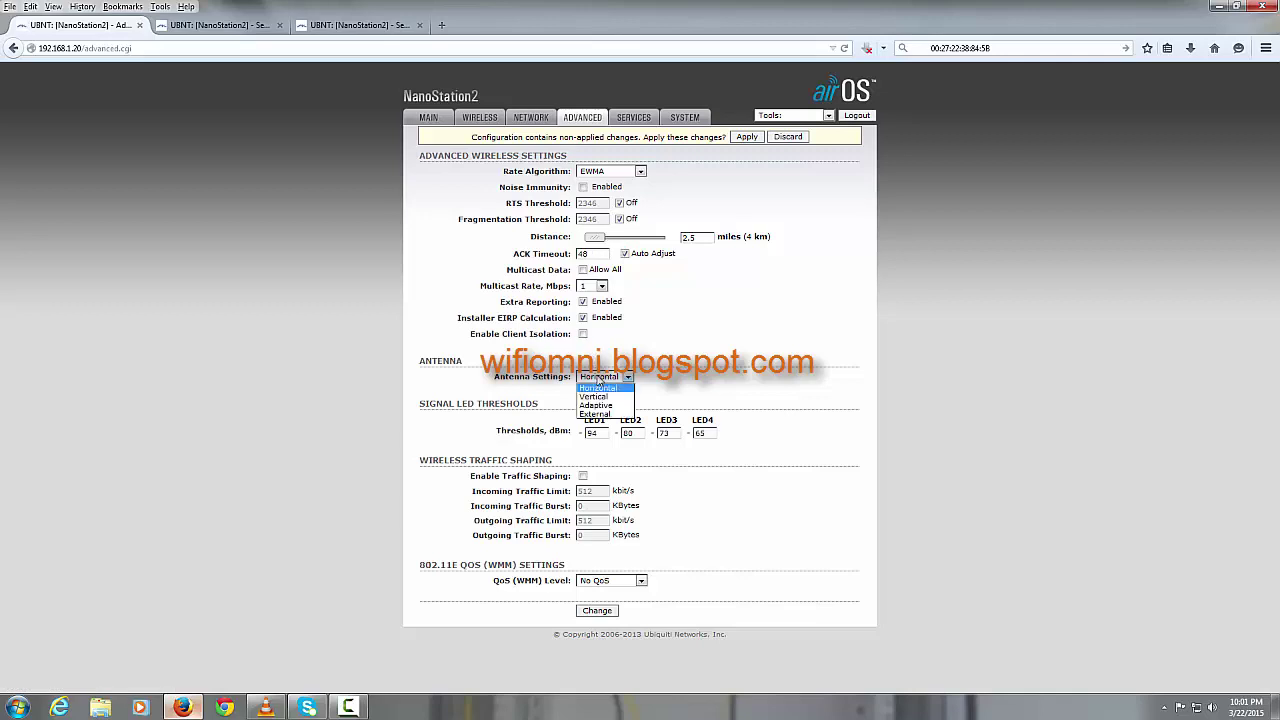
{"action": "left_click", "coordinate": [598, 405]}
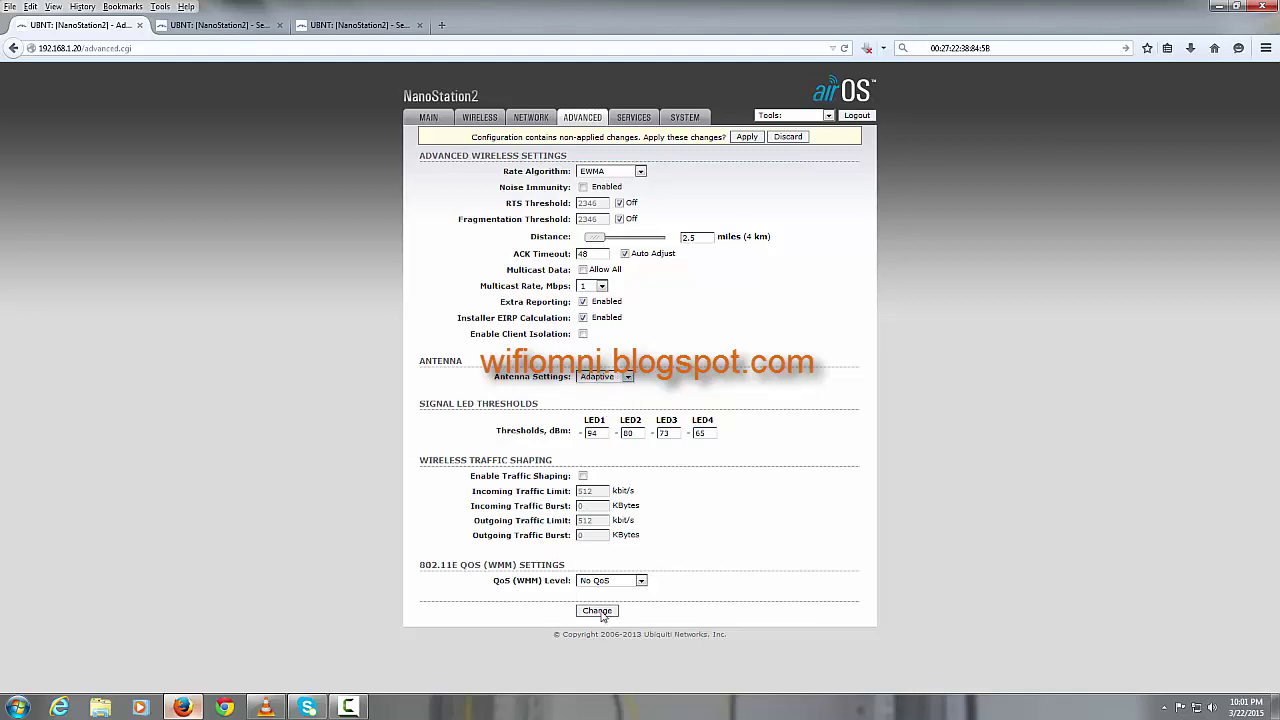
{"action": "left_click", "coordinate": [597, 611]}
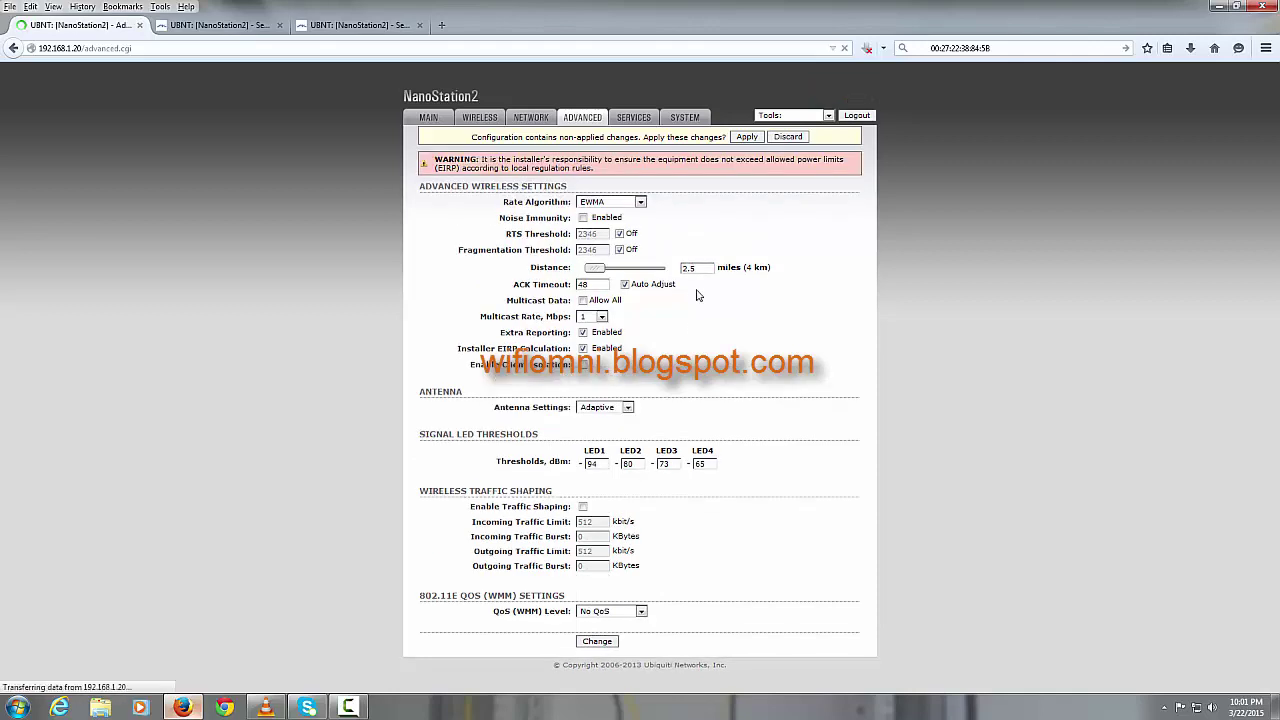
{"action": "left_click", "coordinate": [262, 30]}
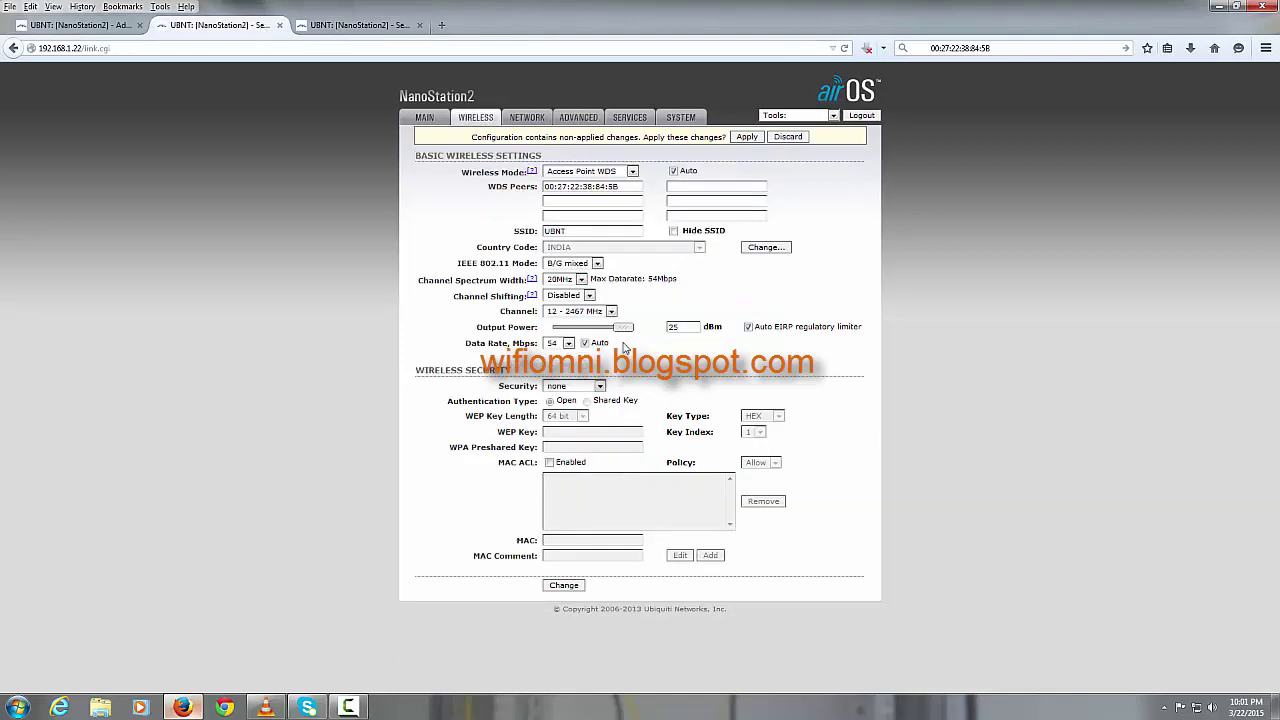
Step: Switch the 192.168.1.22 radio's antenna setting to Adaptive and submit it
{"action": "left_click", "coordinate": [585, 119]}
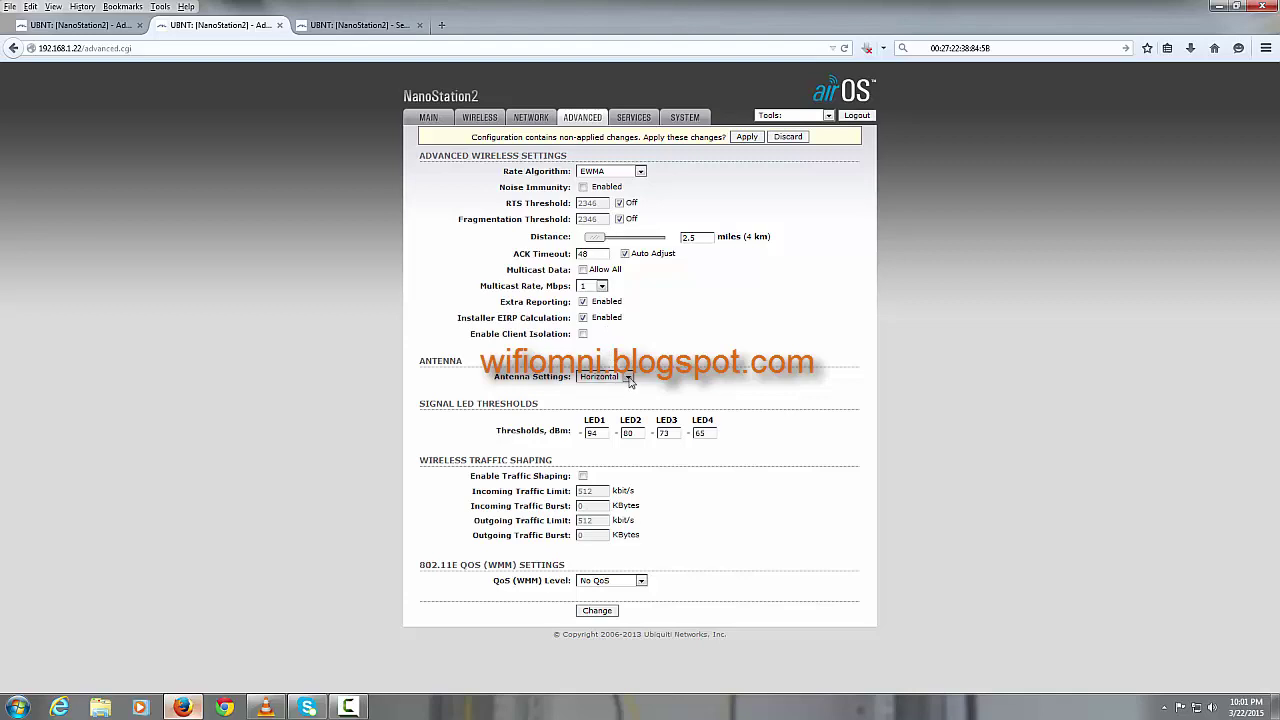
{"action": "left_click", "coordinate": [625, 378]}
{"action": "left_click", "coordinate": [617, 405]}
{"action": "left_click", "coordinate": [600, 612]}
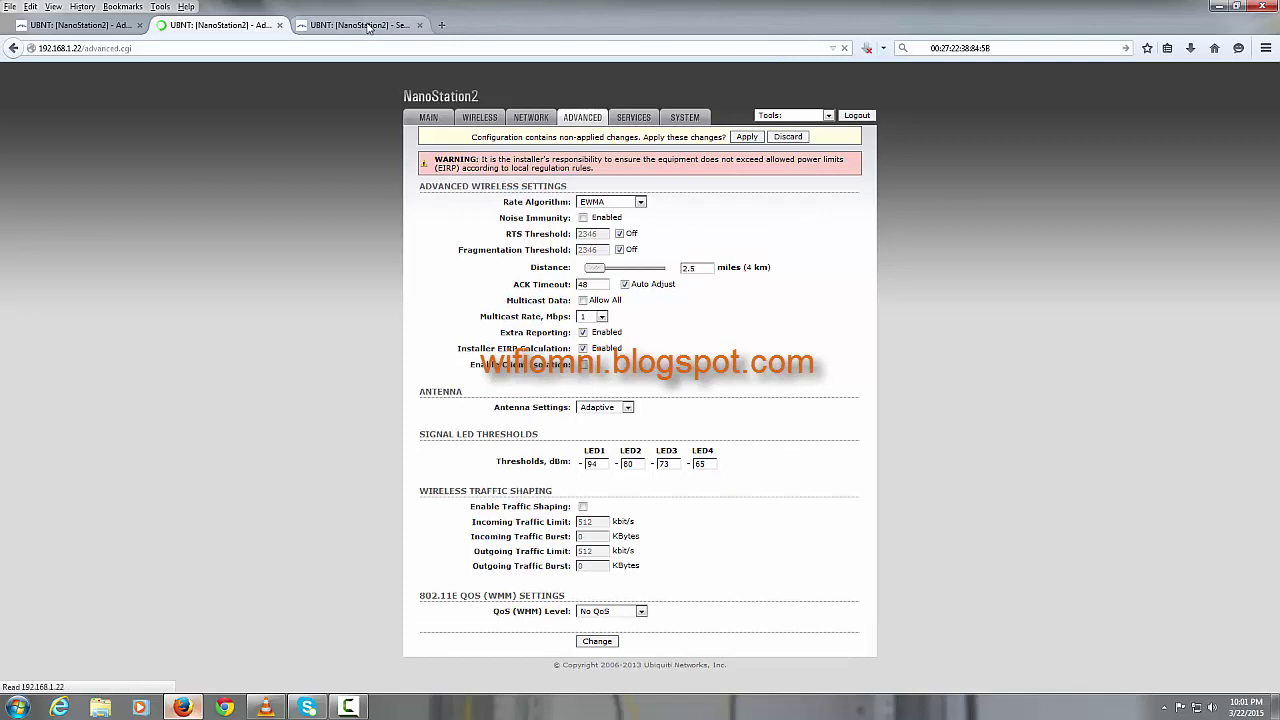
{"action": "left_click", "coordinate": [368, 27]}
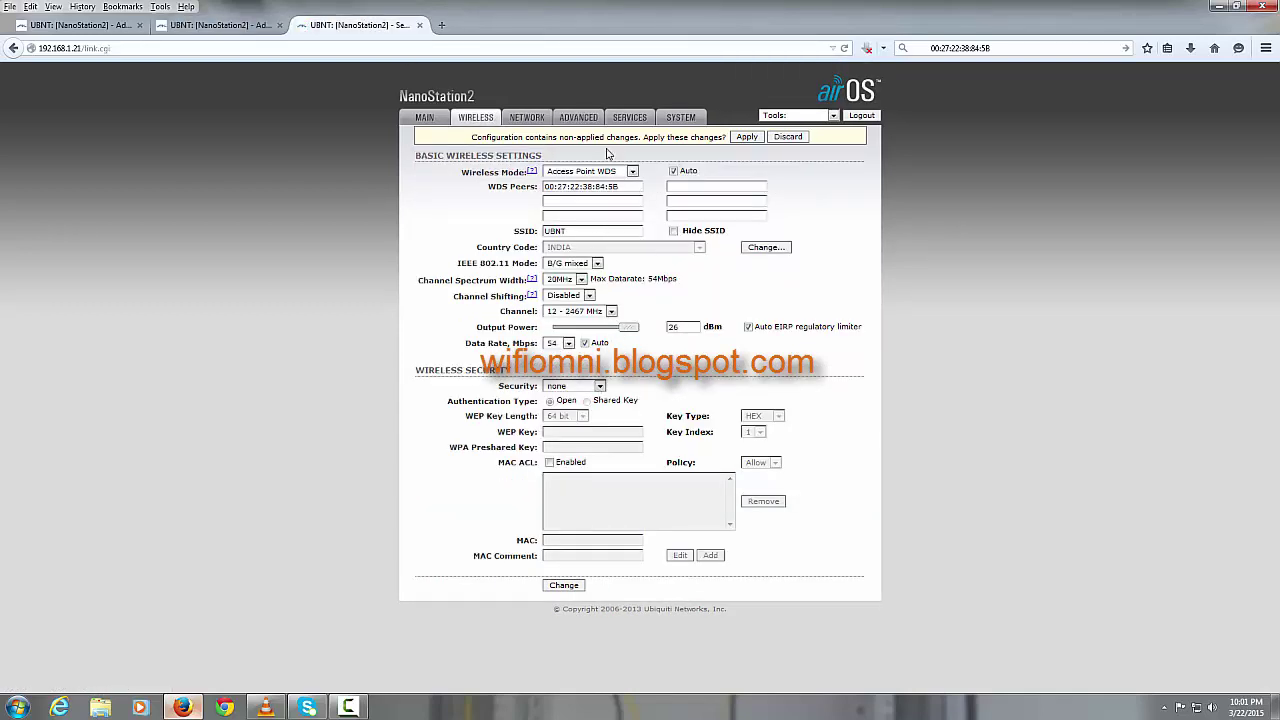
Step: Set the 192.168.1.21 radio's antenna to Adaptive and submit the change
{"action": "left_click", "coordinate": [579, 118]}
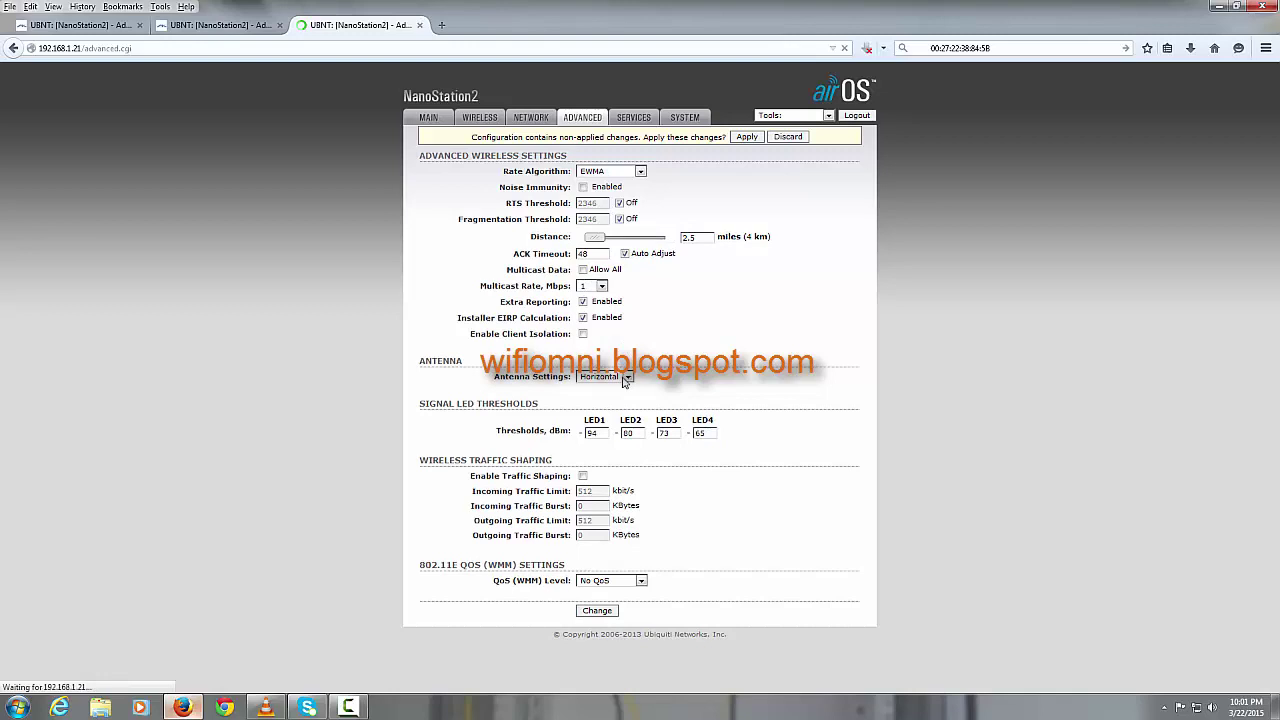
{"action": "left_click", "coordinate": [627, 378]}
{"action": "left_click", "coordinate": [620, 405]}
{"action": "left_click", "coordinate": [600, 614]}
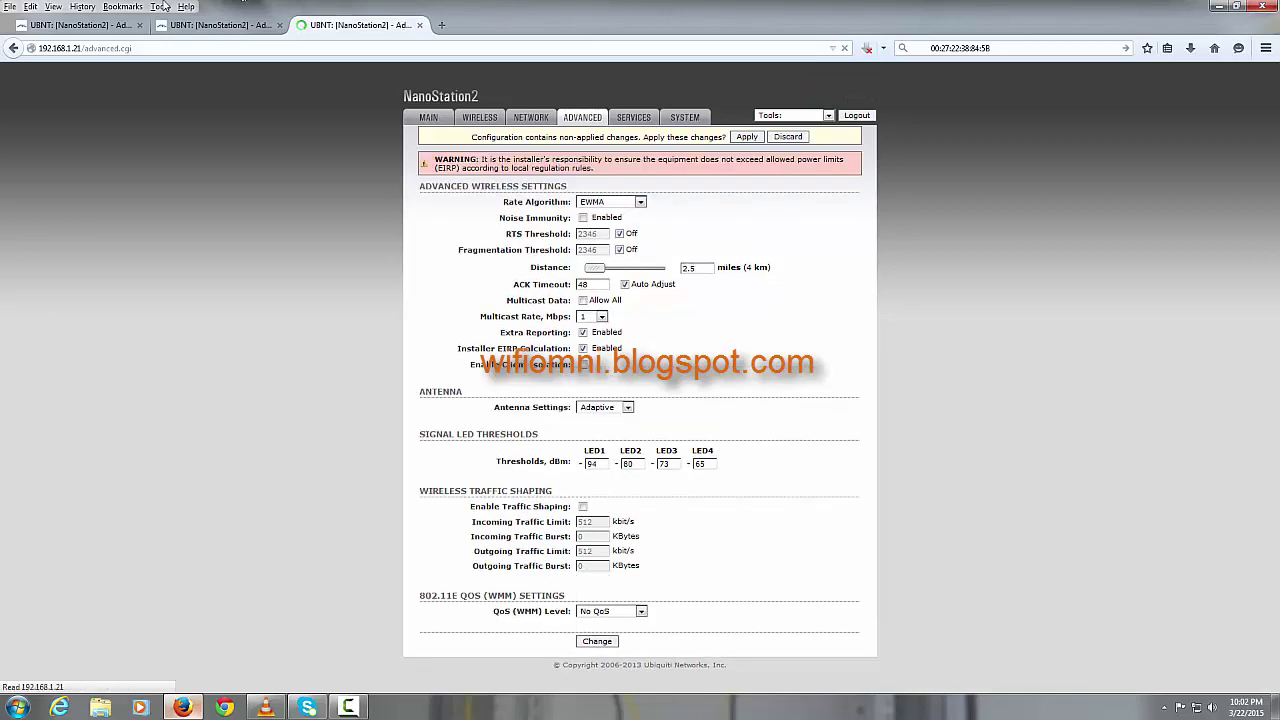
{"action": "left_click", "coordinate": [78, 27]}
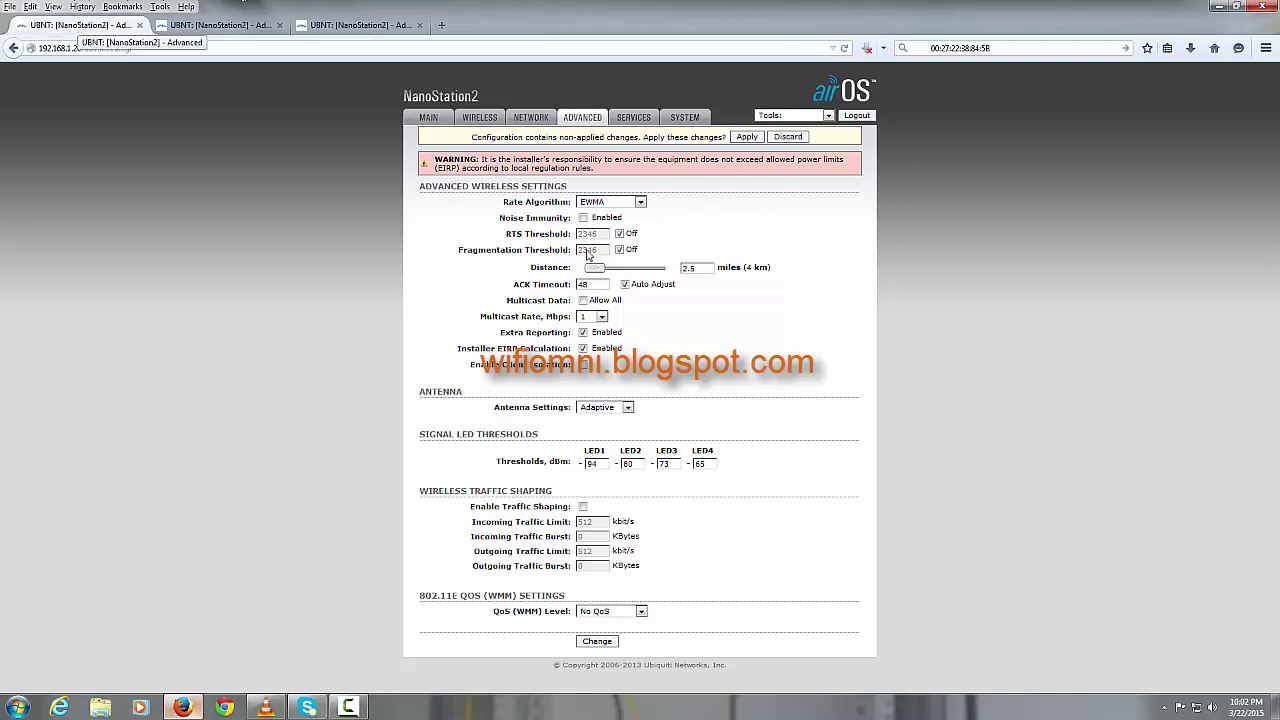
{"action": "left_click", "coordinate": [542, 120]}
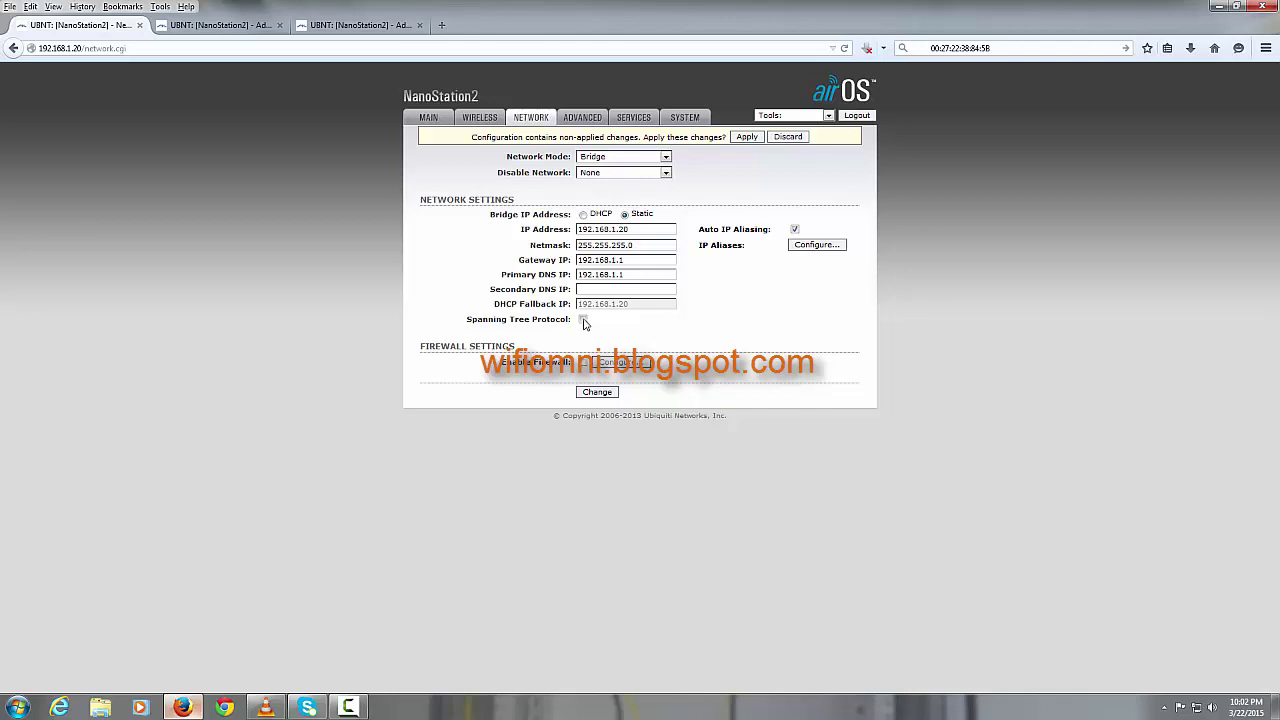
Step: Submit the Spanning Tree Protocol change on the 192.168.1.20 and 192.168.1.22 radios
{"action": "left_click", "coordinate": [601, 393]}
{"action": "left_click", "coordinate": [238, 27]}
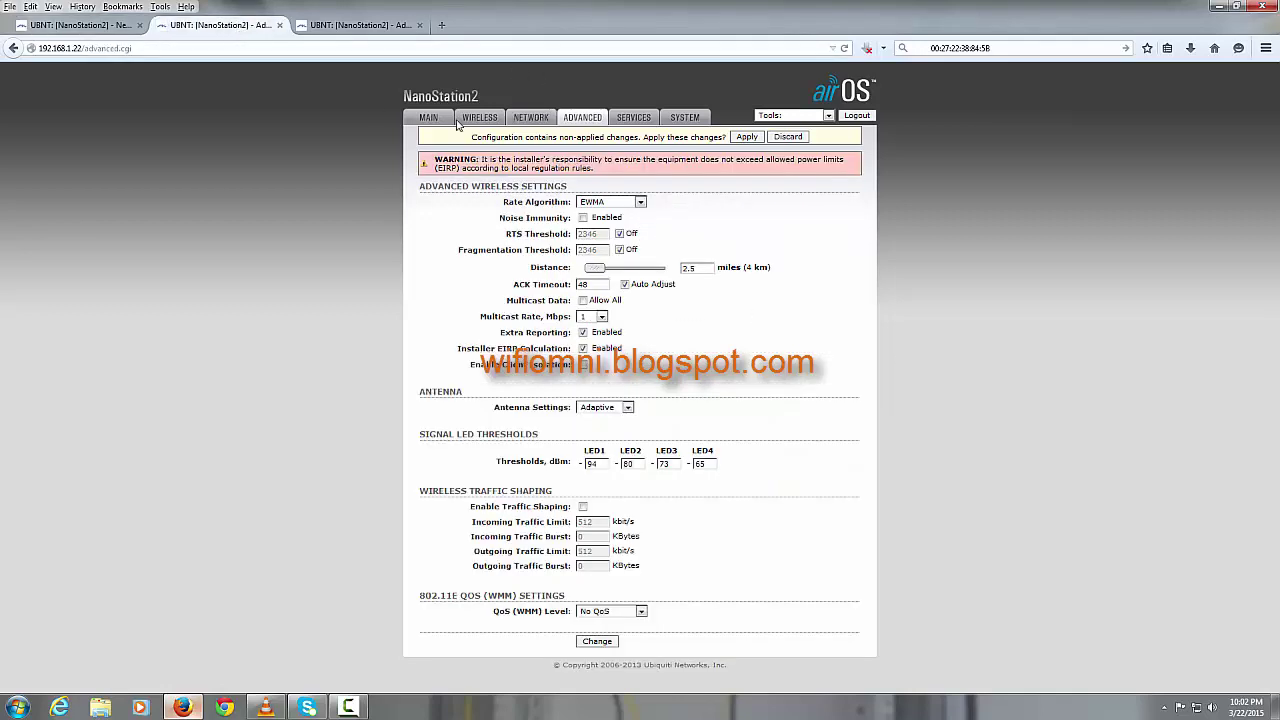
{"action": "left_click", "coordinate": [533, 118]}
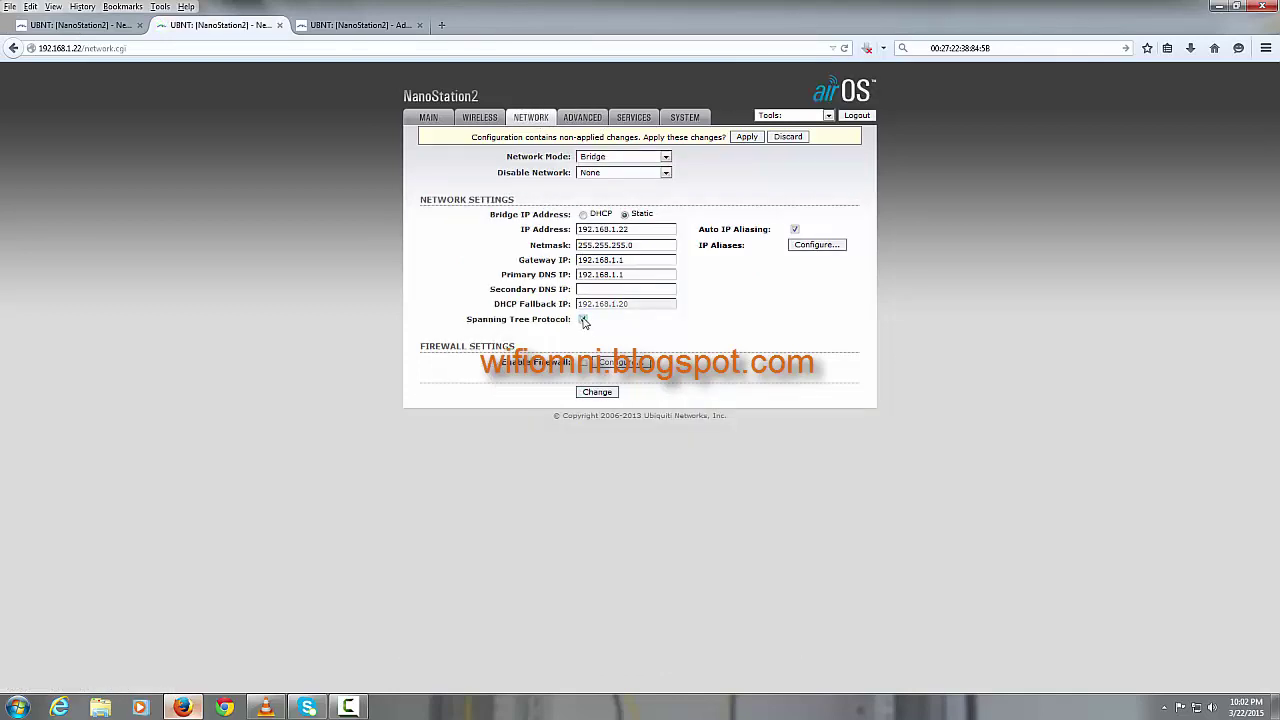
{"action": "left_click", "coordinate": [597, 392]}
Step: Enable and submit Spanning Tree Protocol on the 192.168.1.21 radio, then return to the .20 tab
{"action": "left_click", "coordinate": [335, 28]}
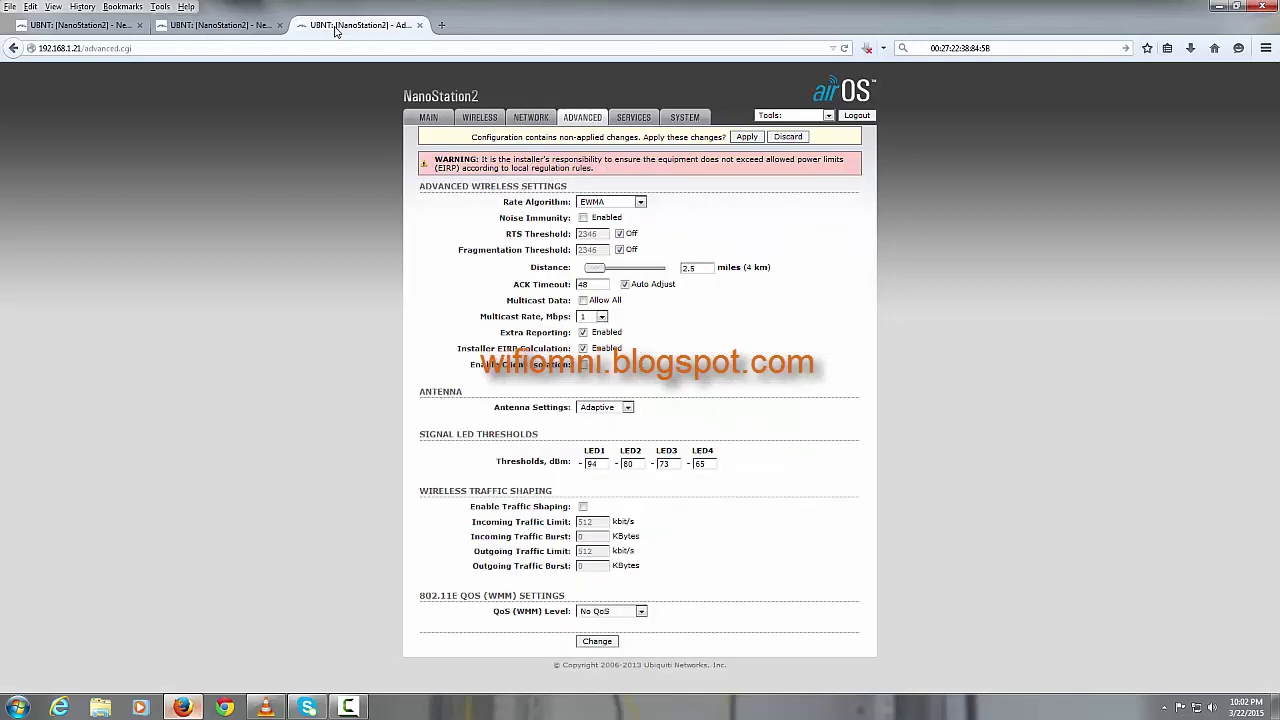
{"action": "left_click", "coordinate": [539, 118]}
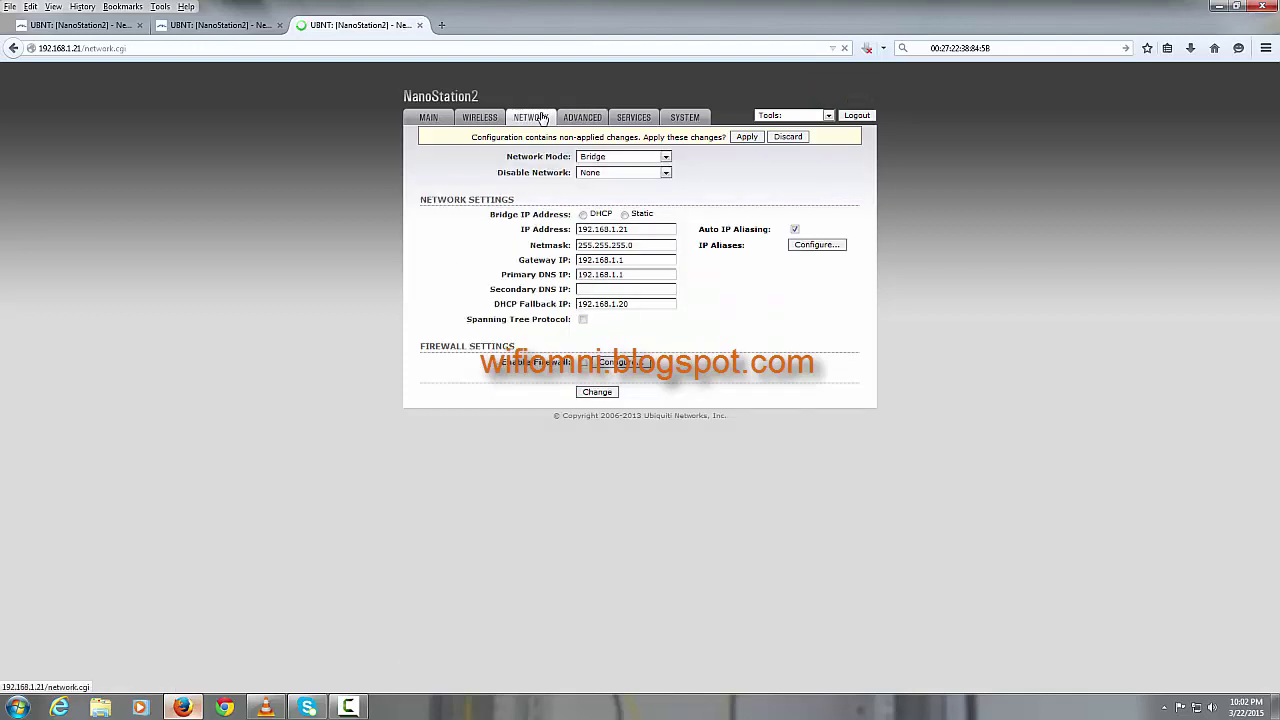
{"action": "left_click", "coordinate": [583, 320]}
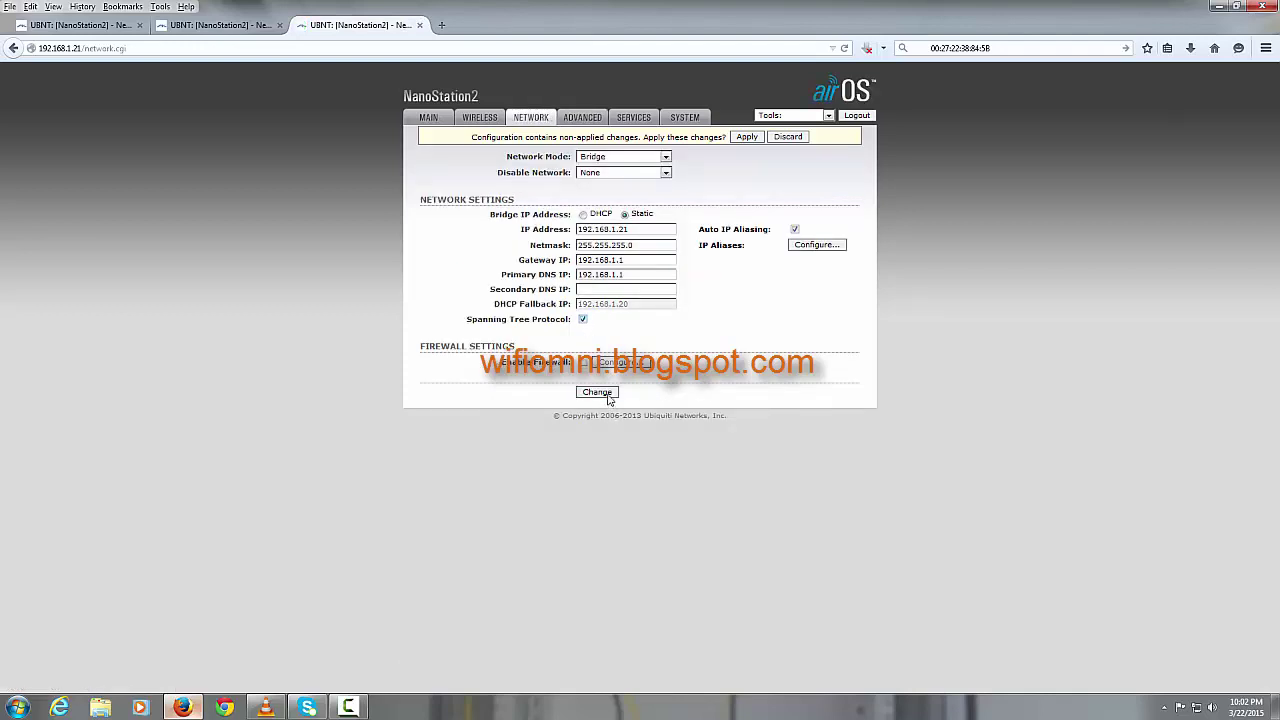
{"action": "left_click", "coordinate": [598, 392]}
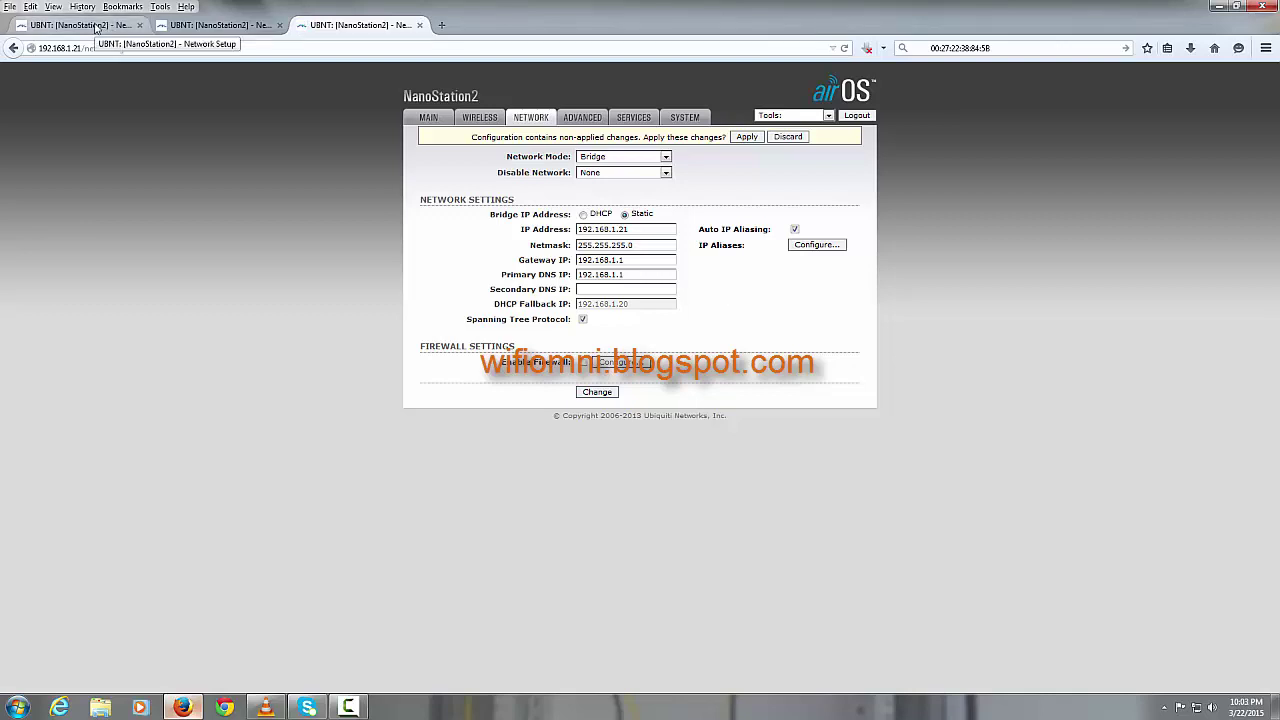
{"action": "left_click", "coordinate": [95, 25]}
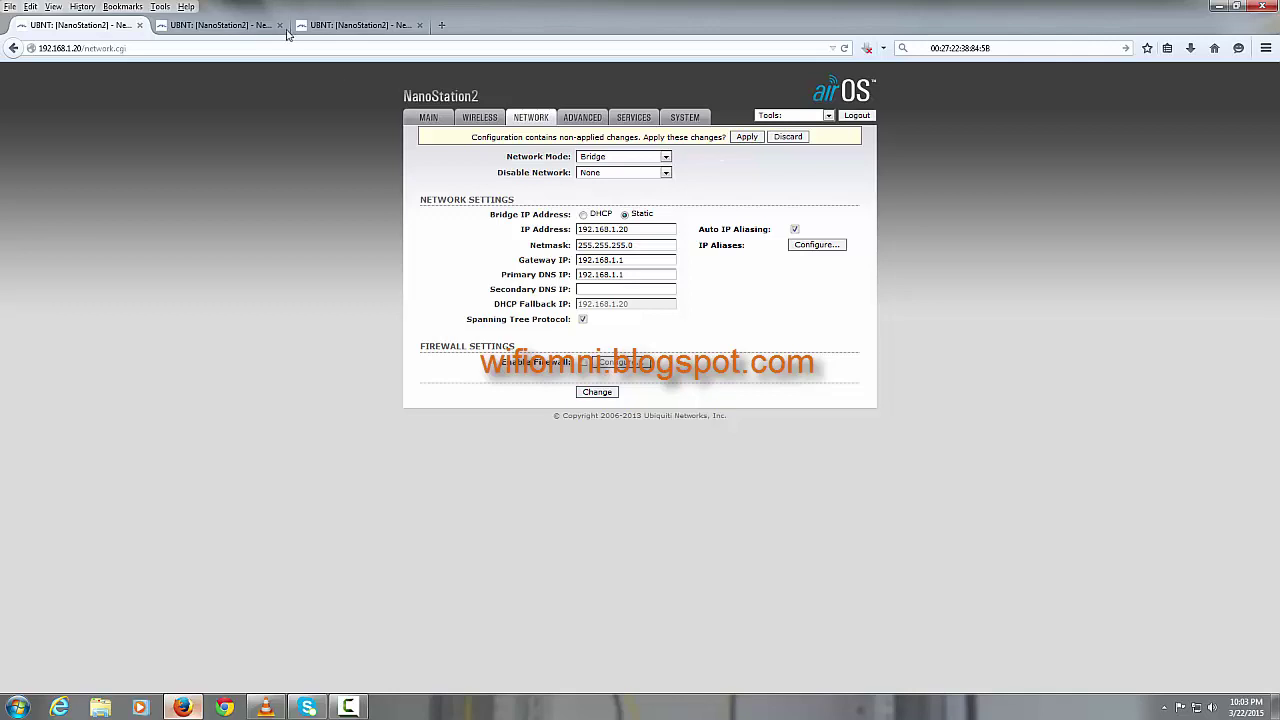
Step: Apply the pending changes on the 192.168.1.20, 192.168.1.22 and 192.168.1.21 radios
{"action": "left_click", "coordinate": [220, 25]}
{"action": "left_click", "coordinate": [748, 137]}
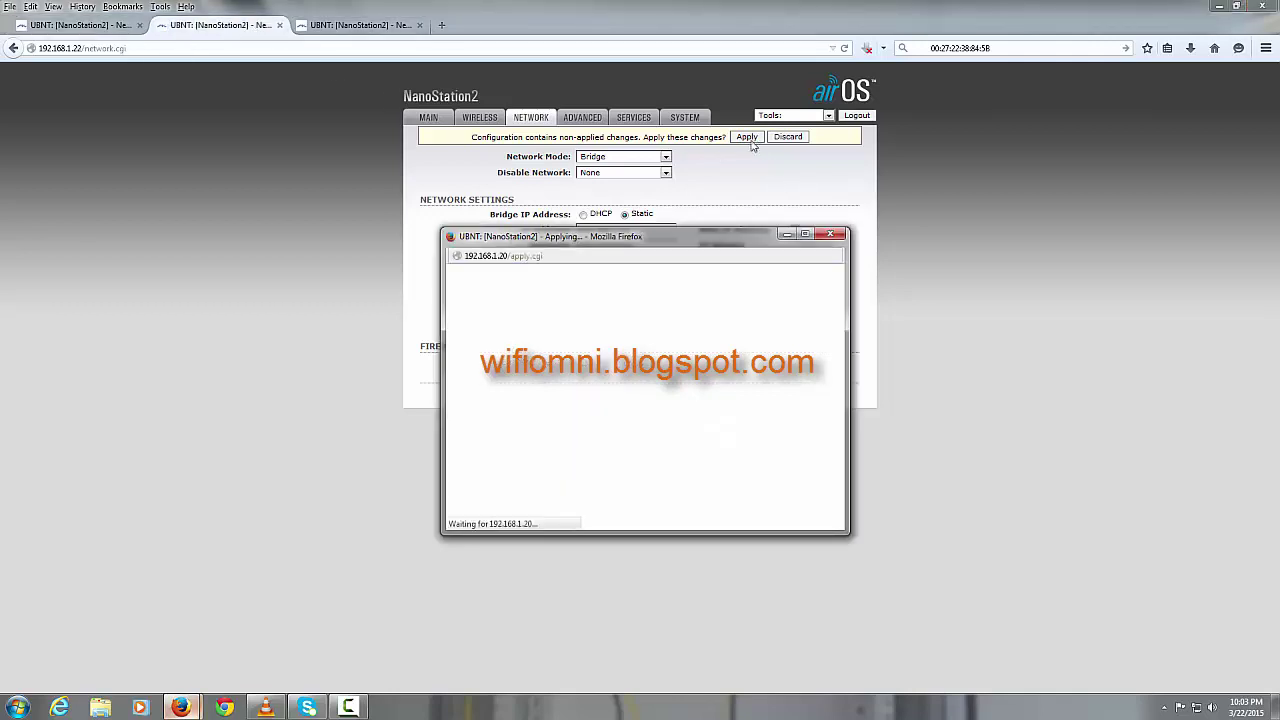
{"action": "left_click", "coordinate": [753, 177]}
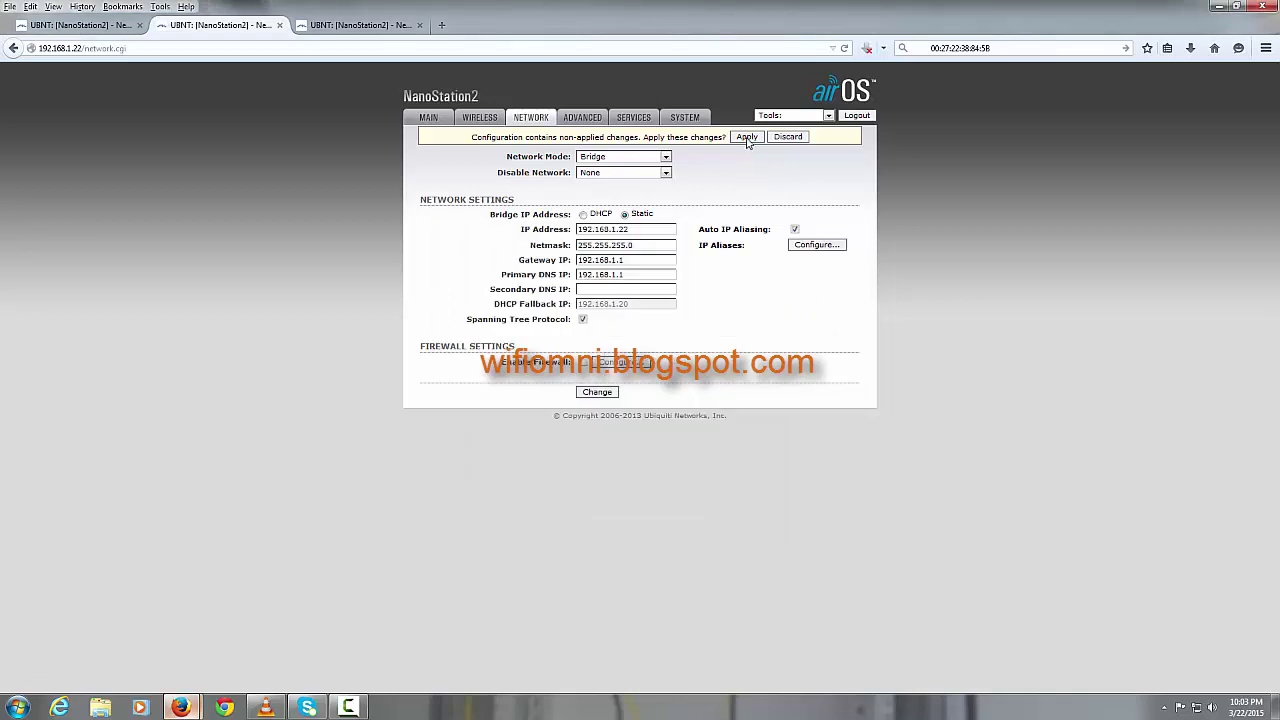
{"action": "left_click", "coordinate": [366, 30]}
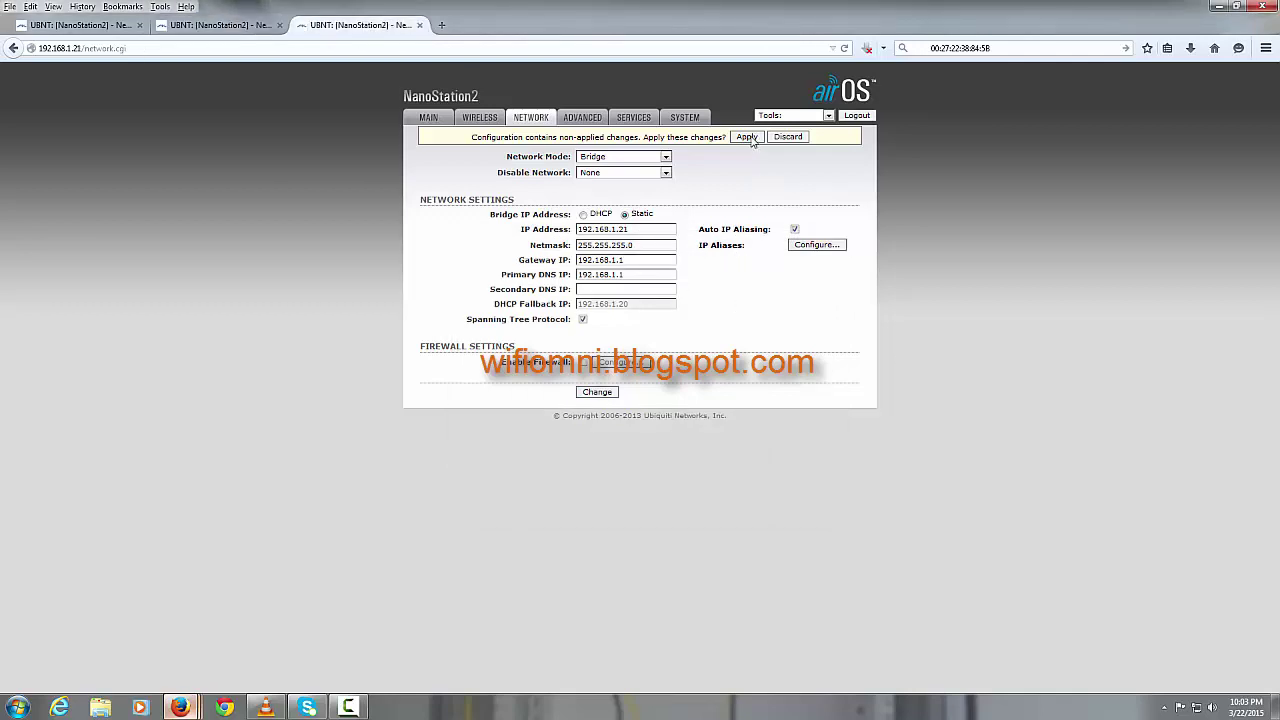
{"action": "middle_click", "coordinate": [190, 707]}
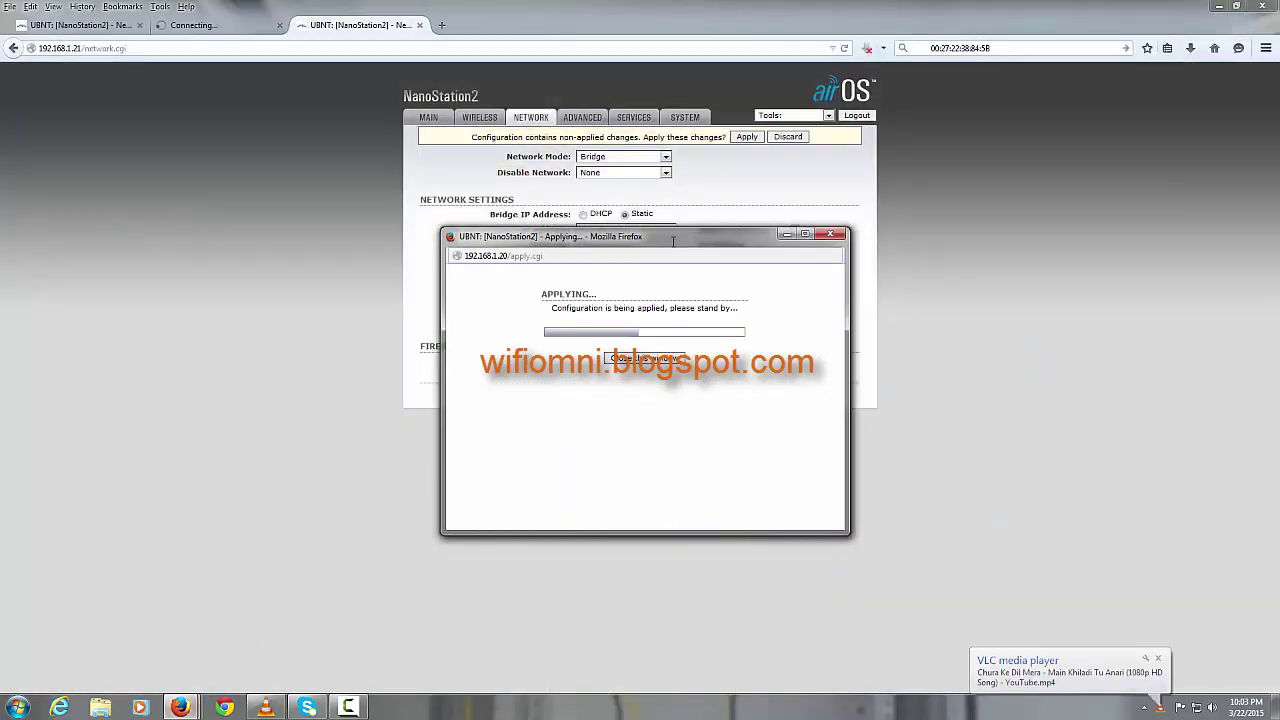
Step: Spread the Applying progress windows apart so each stays visible
{"action": "left_click_drag", "start_coordinate": [673, 240], "coordinate": [496, 239]}
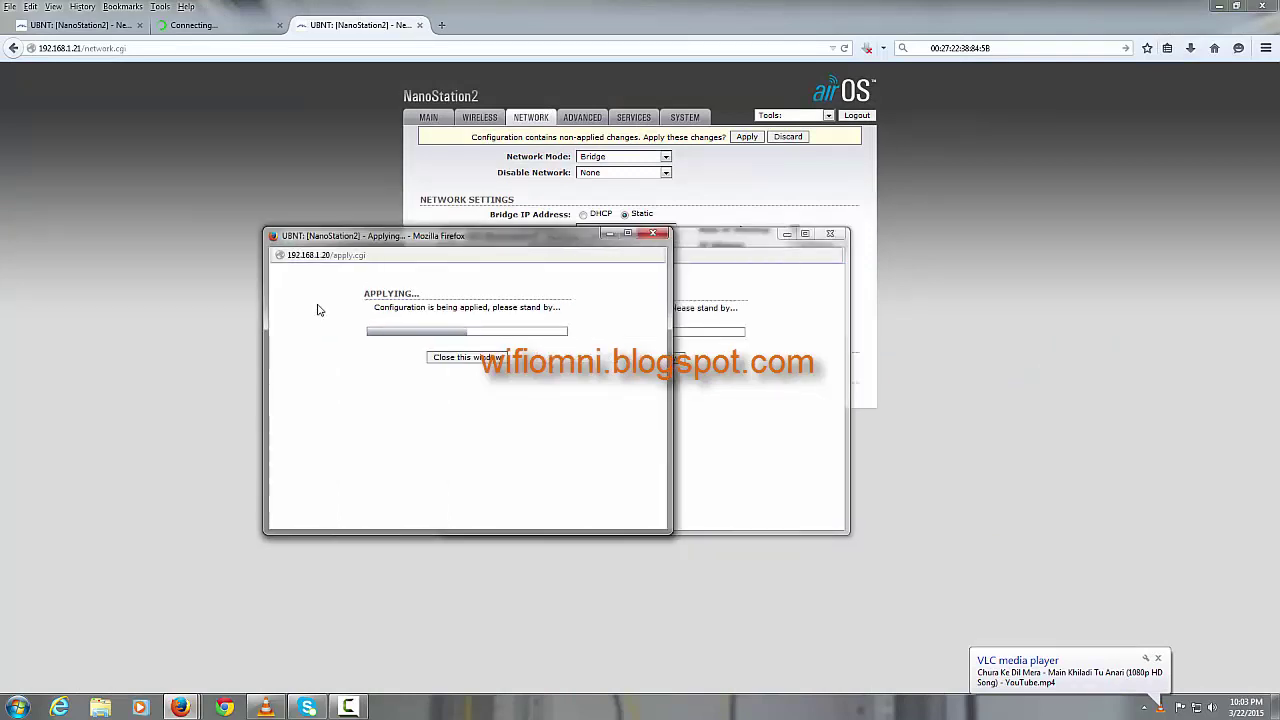
{"action": "left_click_drag", "start_coordinate": [330, 236], "coordinate": [128, 298]}
{"action": "left_click", "coordinate": [697, 240]}
{"action": "left_click_drag", "start_coordinate": [965, 294], "coordinate": [988, 295]}
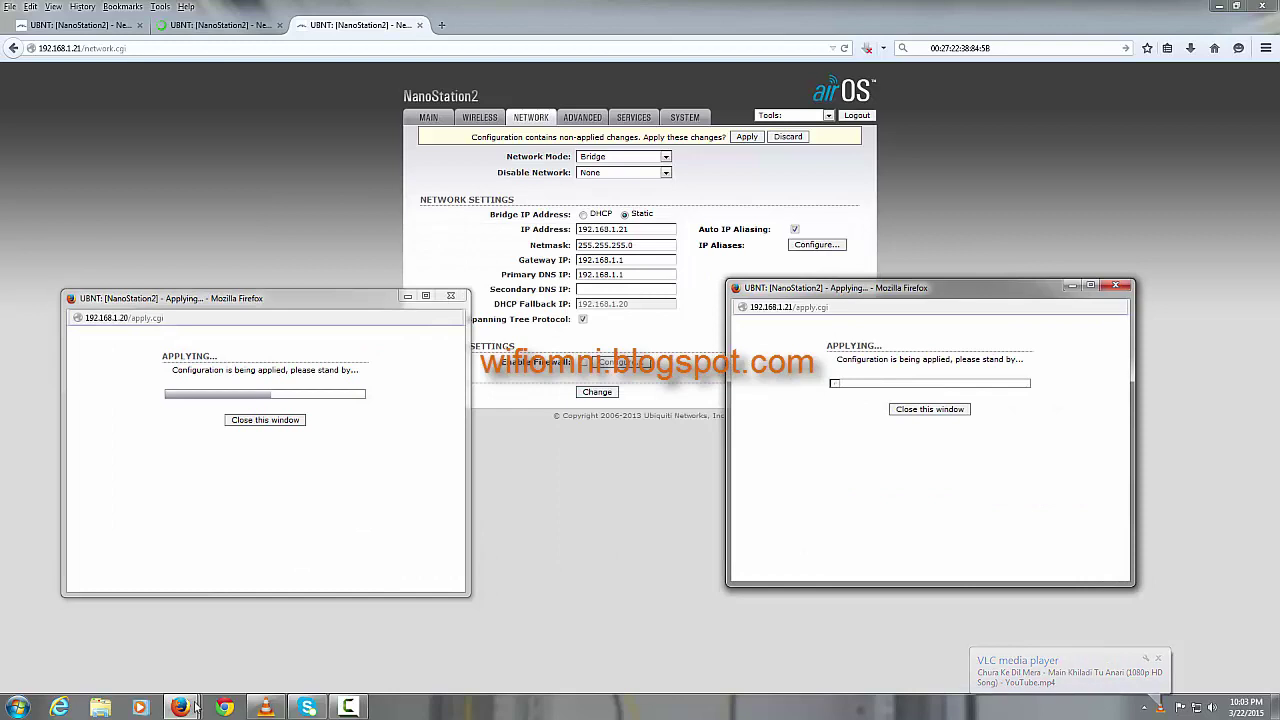
Step: Return to the main Firefox window, view 192.168.1.21's Main status, then the .22 and .20 tabs
{"action": "mouse_move", "coordinate": [198, 704]}
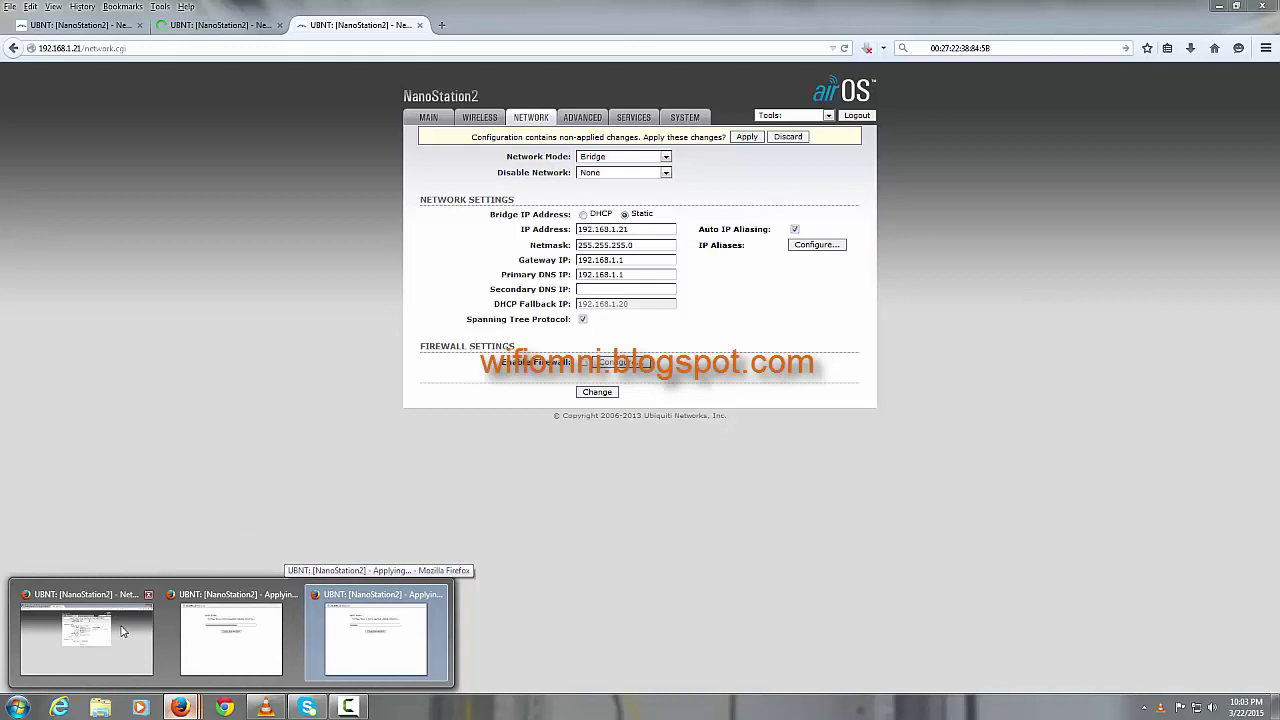
{"action": "left_click", "coordinate": [122, 630]}
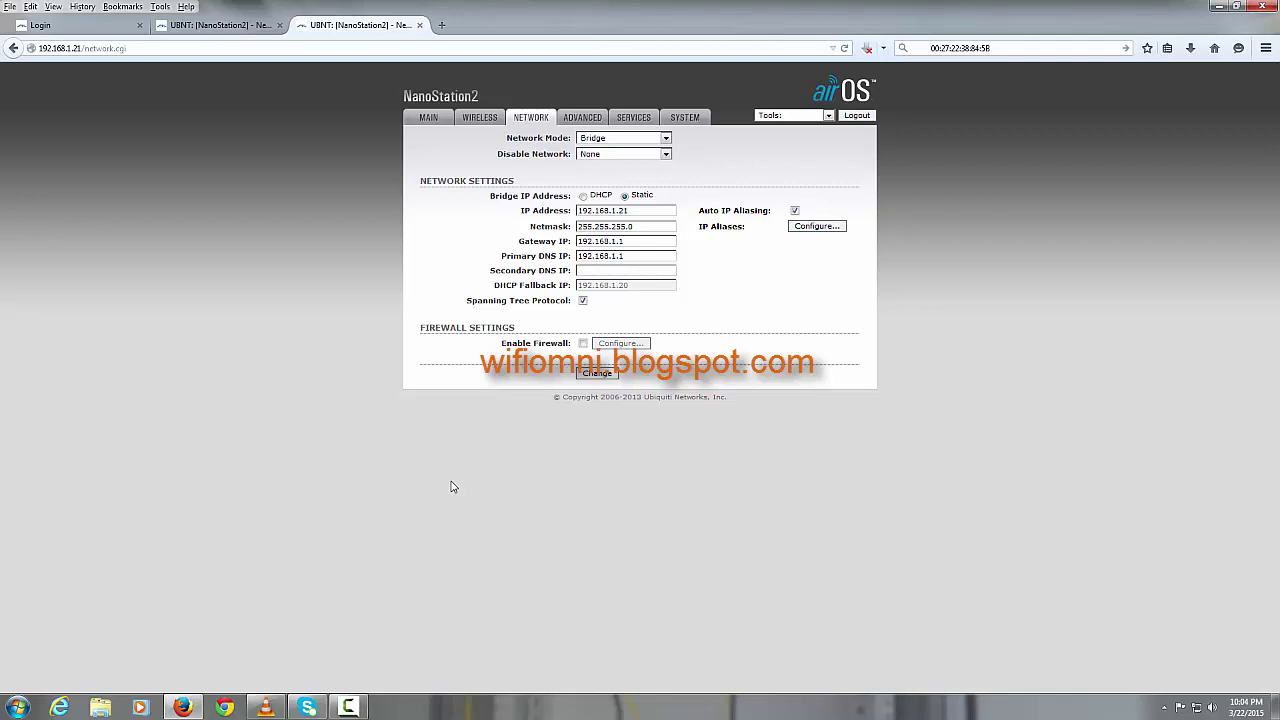
{"action": "left_click", "coordinate": [433, 118]}
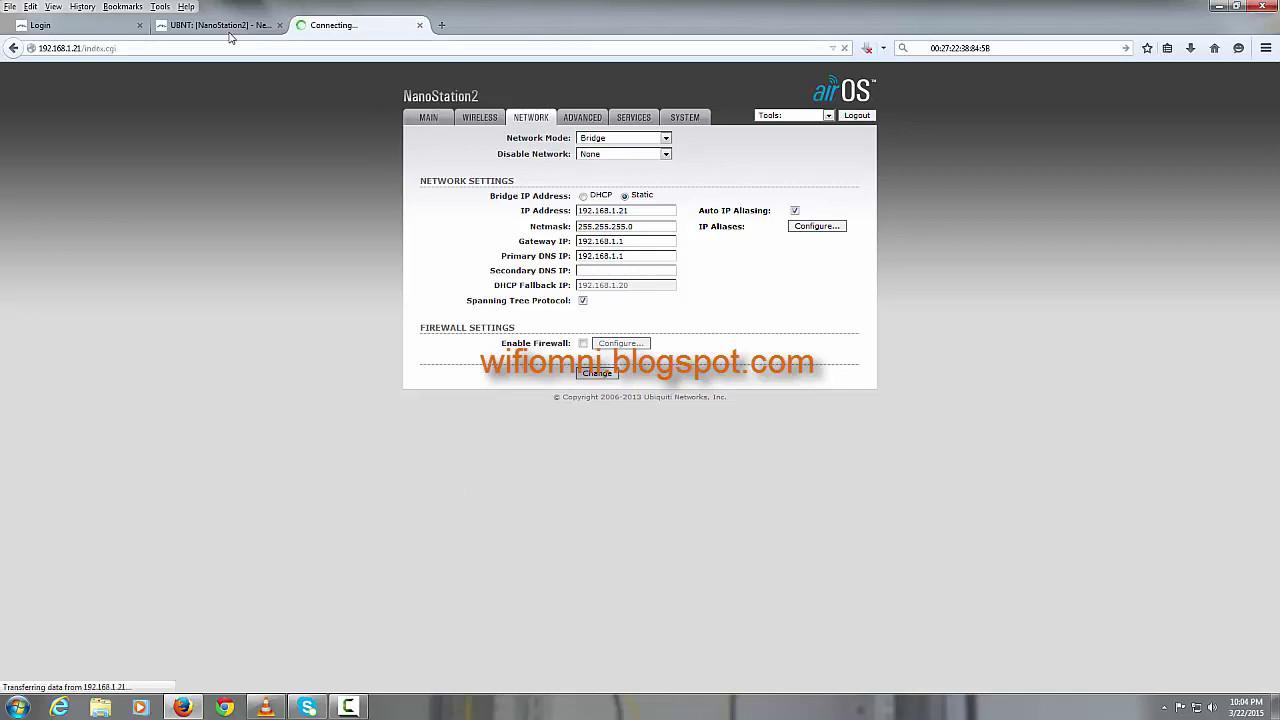
{"action": "left_click", "coordinate": [230, 28]}
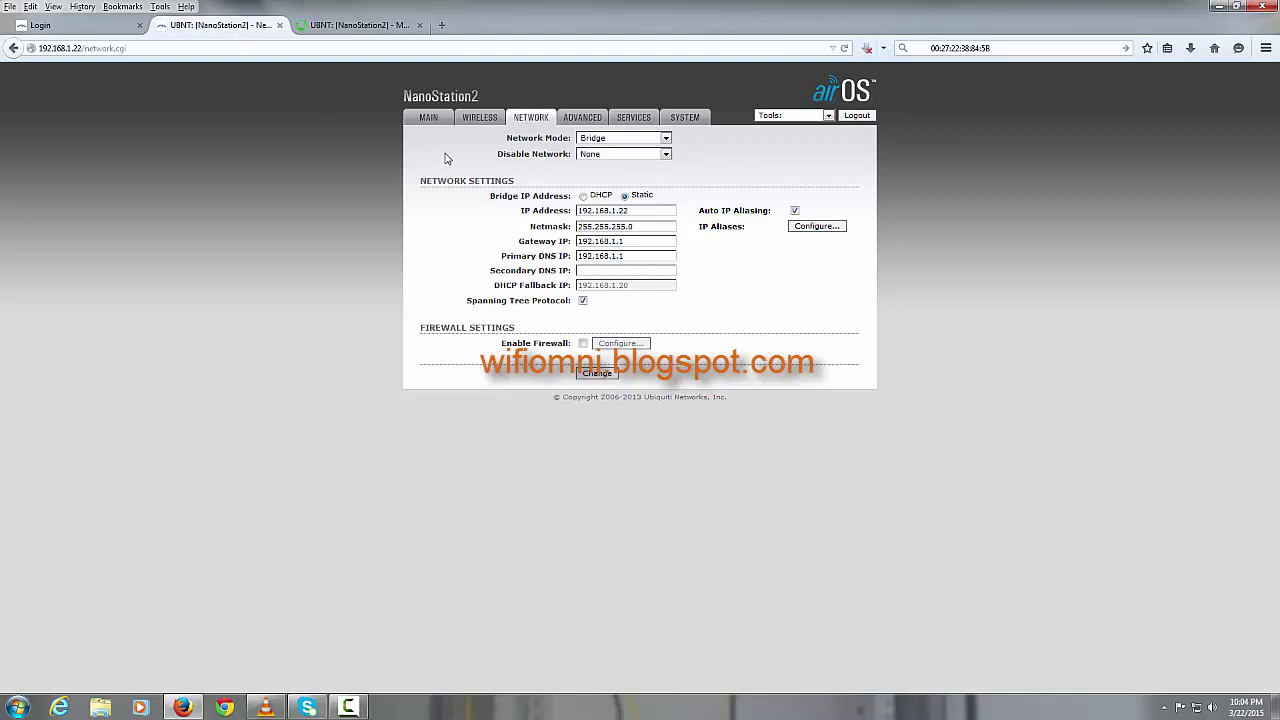
{"action": "left_click", "coordinate": [97, 25]}
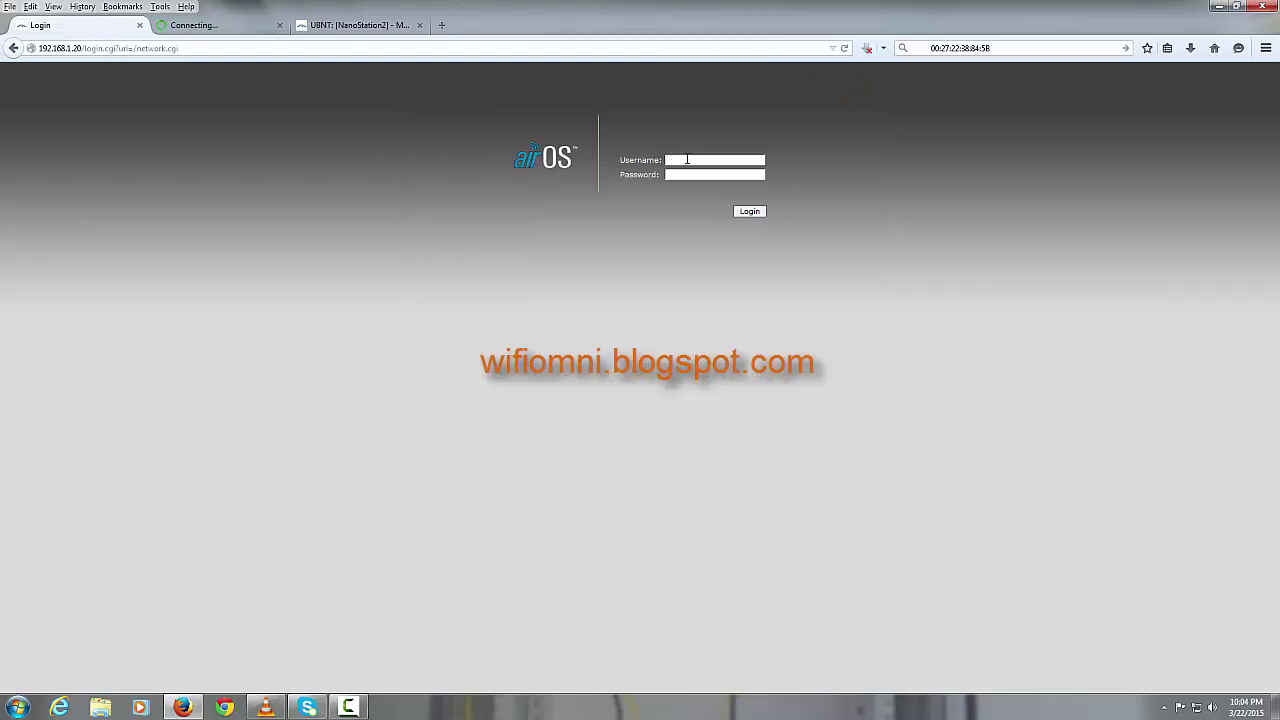
Step: Log into the 192.168.1.20 radio with the default credentials and show its Main status page
{"action": "type", "text": "ubnt"}
{"action": "key", "text": "Tab"}
{"action": "type", "text": "ubnt"}
{"action": "key", "text": "Return"}
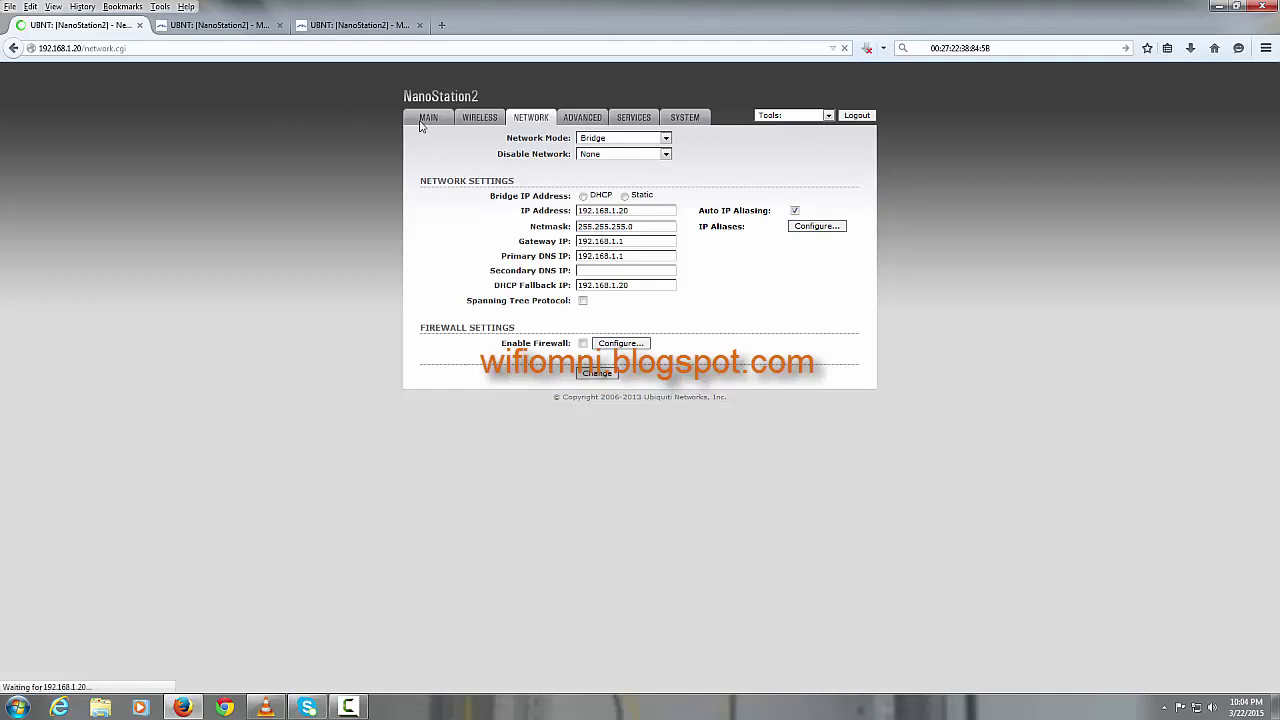
{"action": "left_click", "coordinate": [428, 118]}
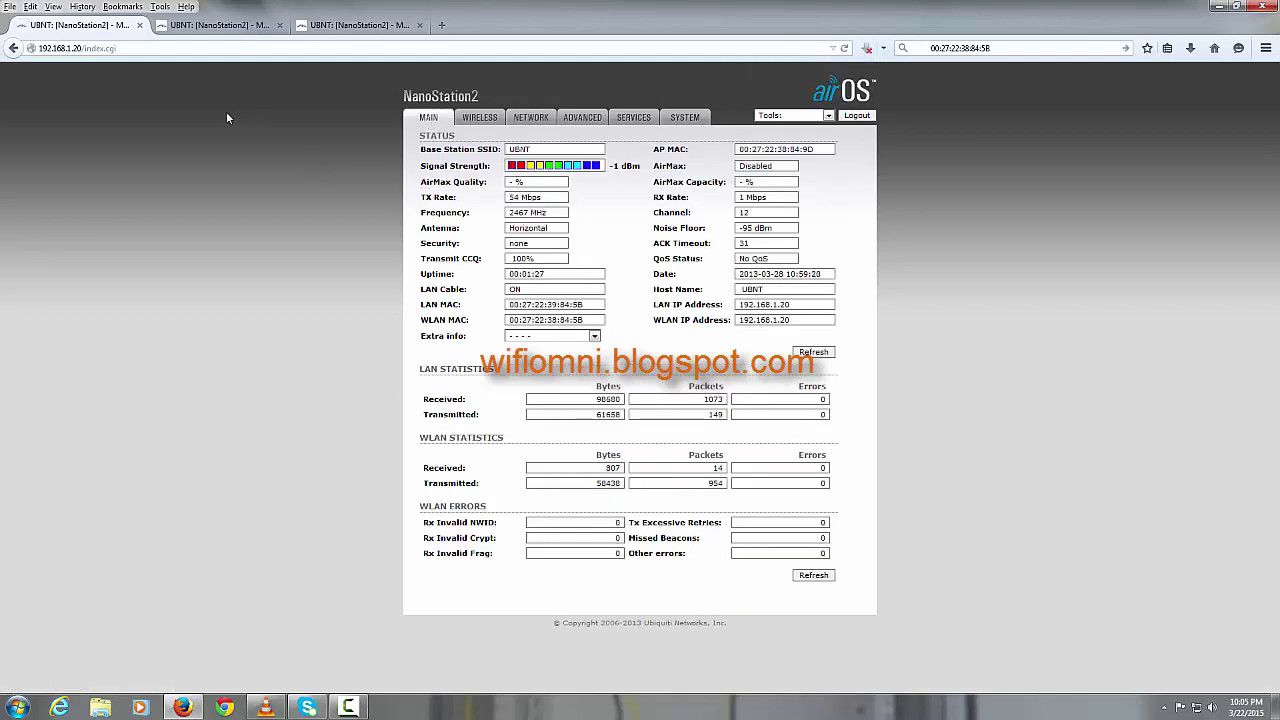
Step: Compare Main status pages of the .22, .21 and .20 radios, then open 192.168.1.20's Advanced settings
{"action": "left_click", "coordinate": [198, 29]}
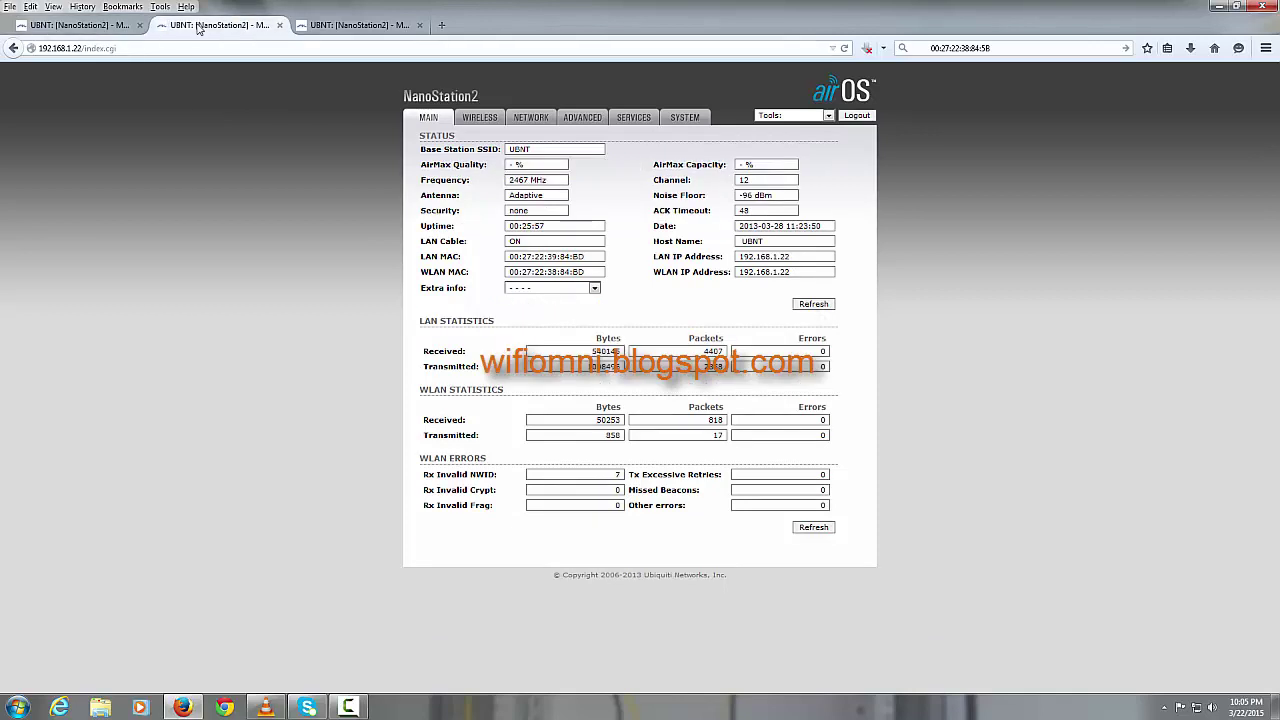
{"action": "left_click", "coordinate": [335, 29]}
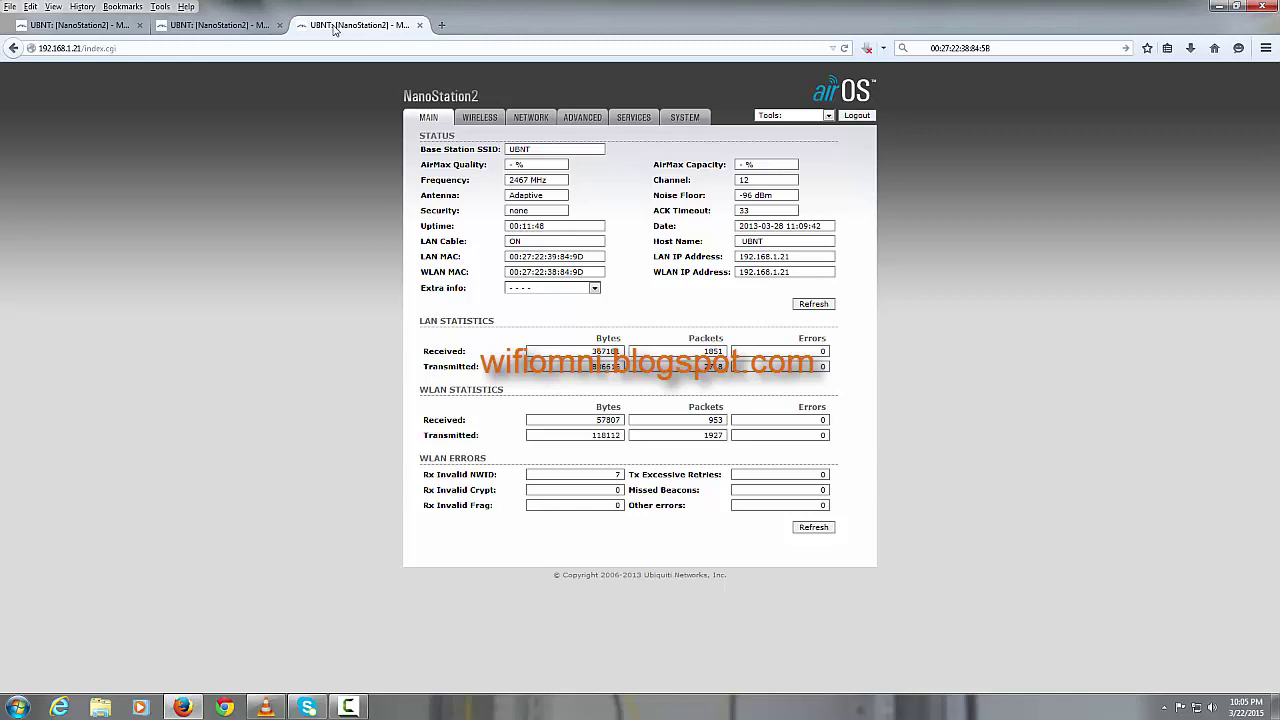
{"action": "left_click", "coordinate": [235, 27]}
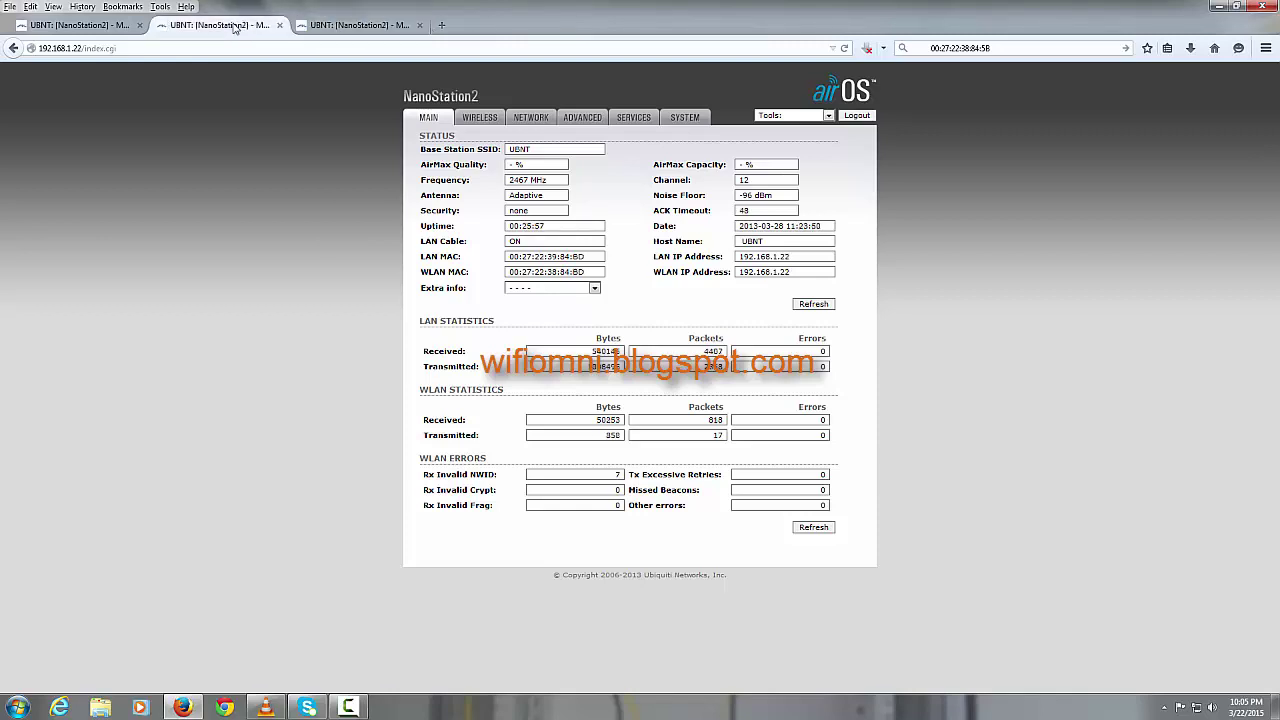
{"action": "left_click", "coordinate": [110, 28]}
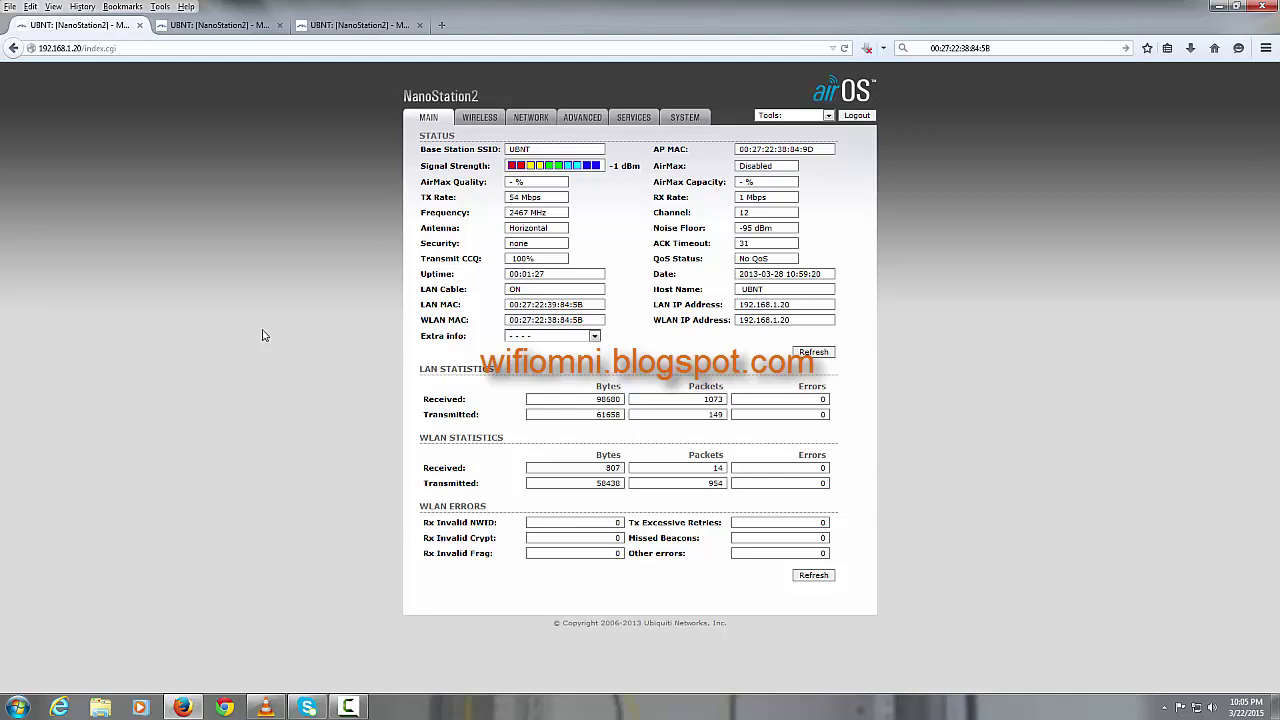
{"action": "left_click", "coordinate": [227, 29]}
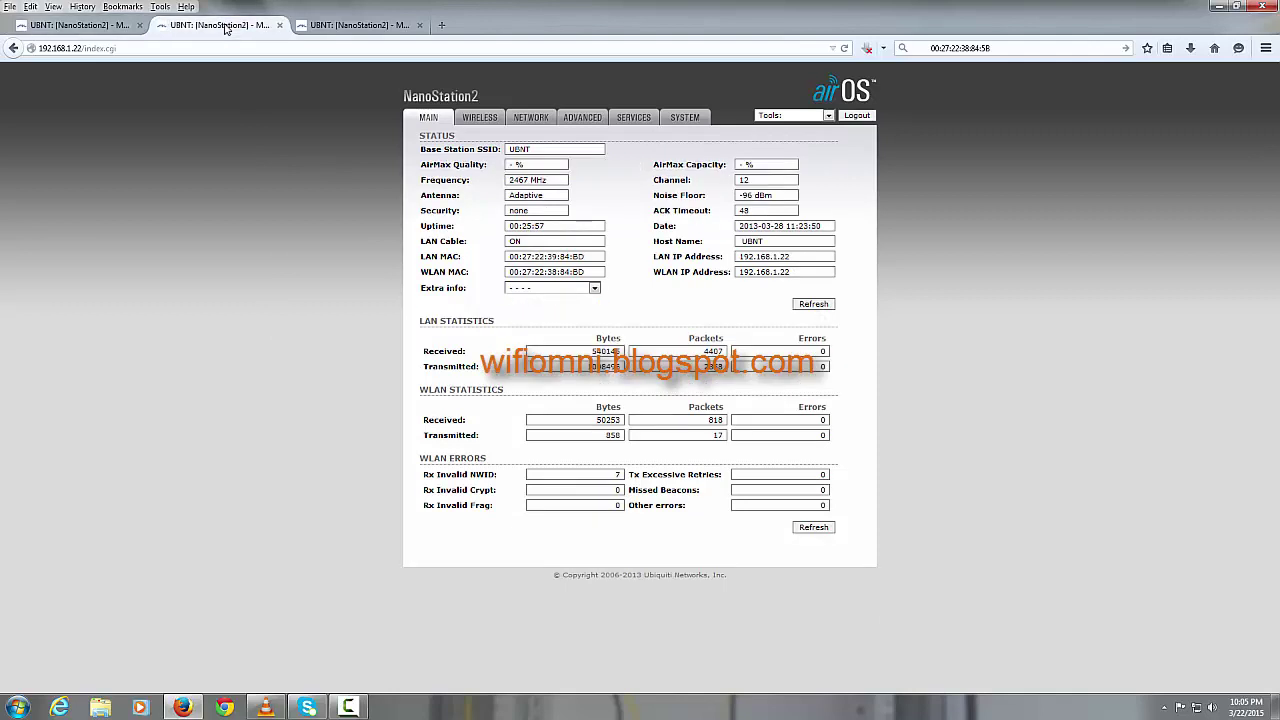
{"action": "left_click", "coordinate": [337, 28]}
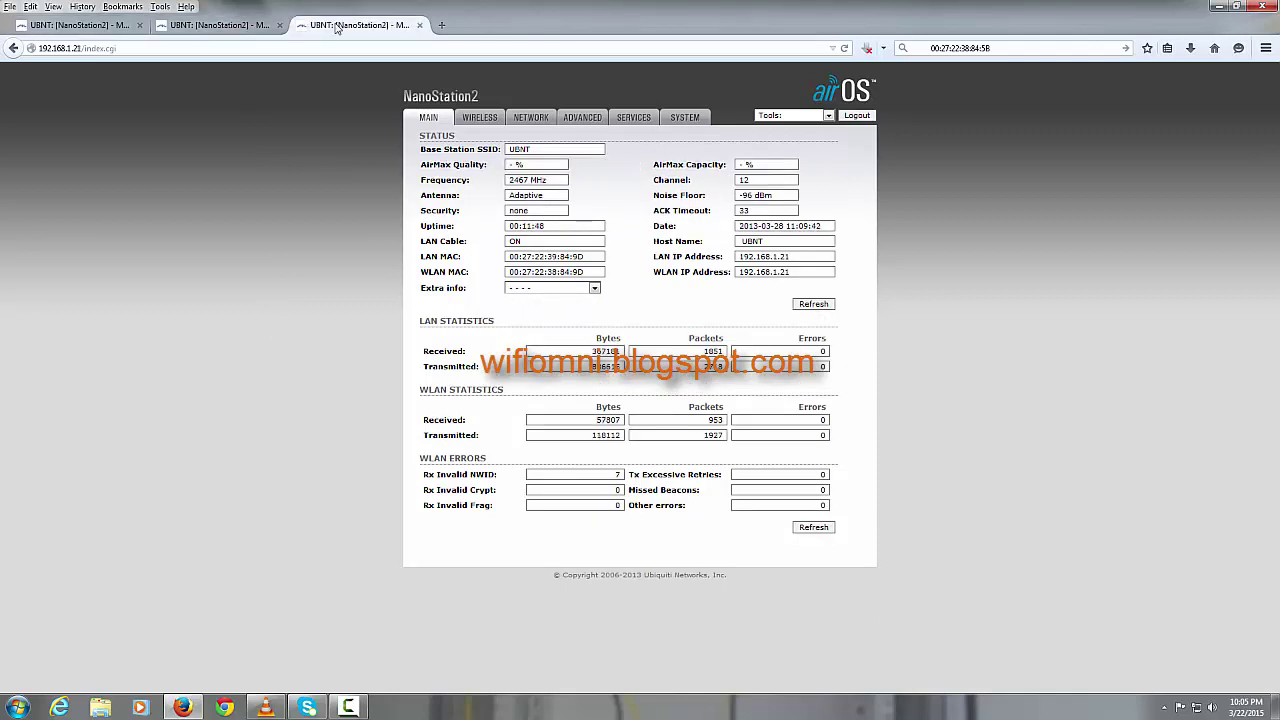
{"action": "left_click", "coordinate": [121, 30]}
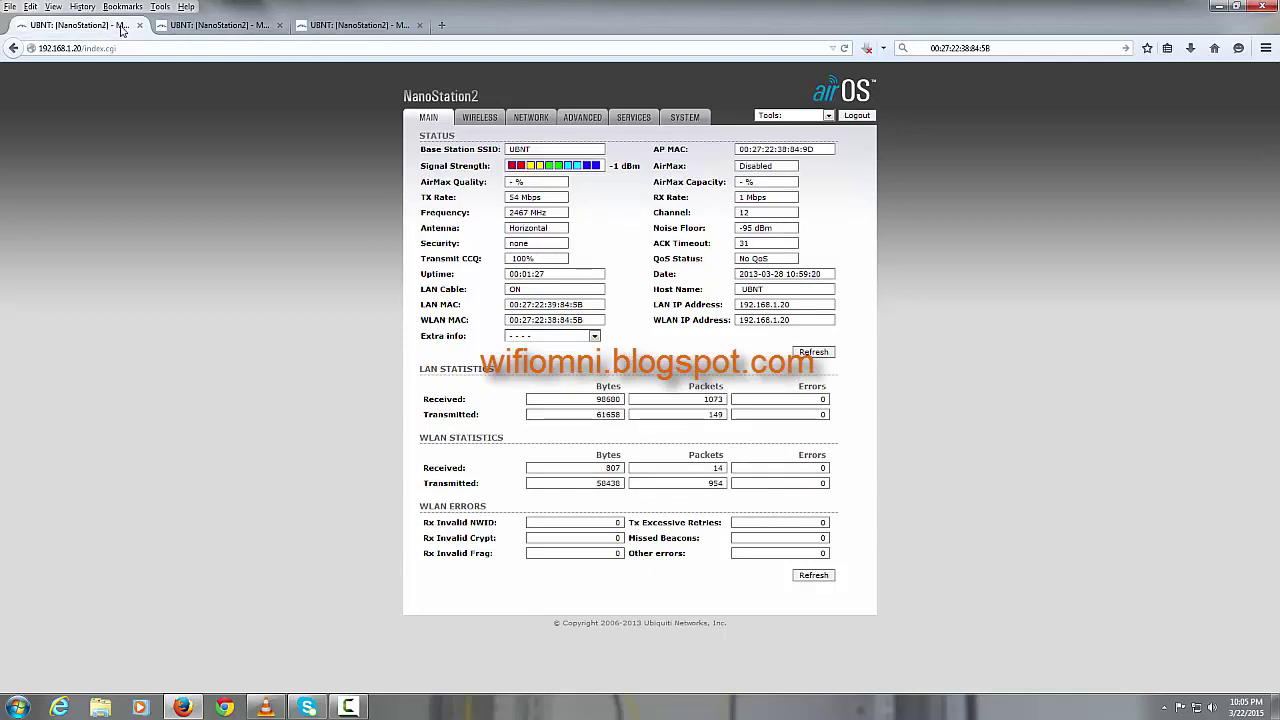
{"action": "left_click", "coordinate": [592, 120]}
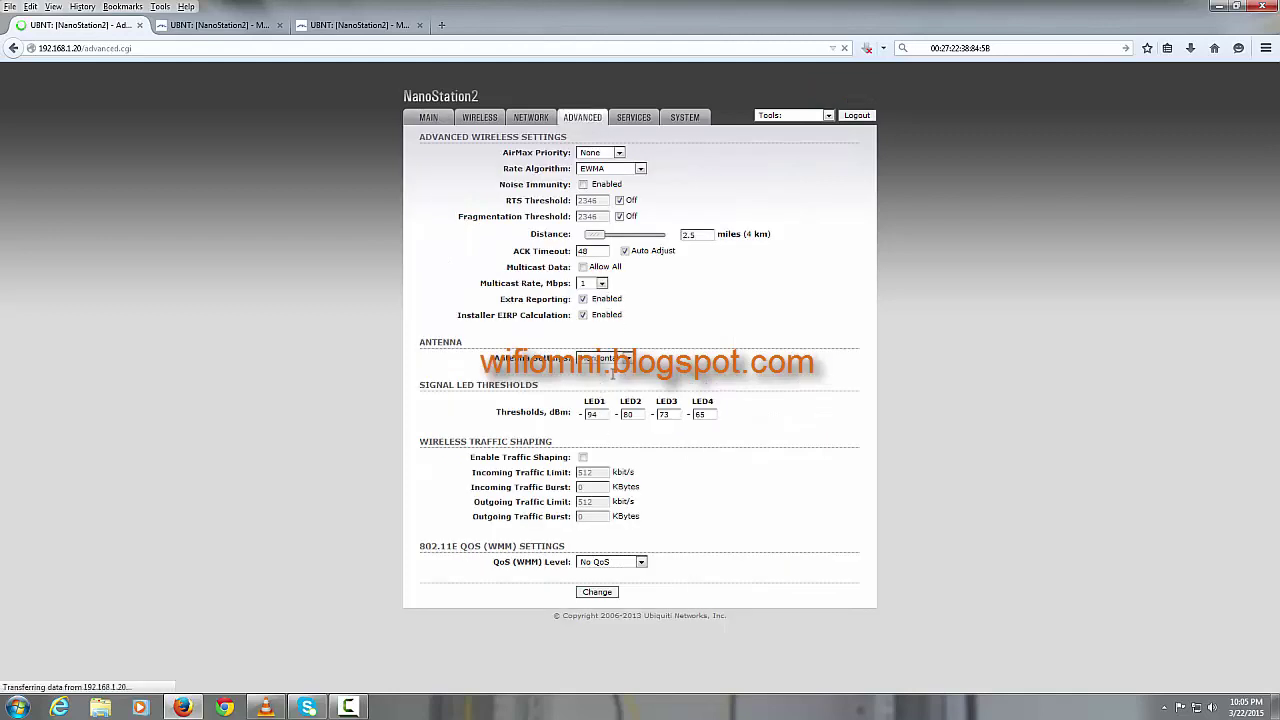
Step: Set the 192.168.1.20 radio's antenna to Adaptive, save it, and check the 192.168.1.22 status
{"action": "left_click", "coordinate": [626, 360]}
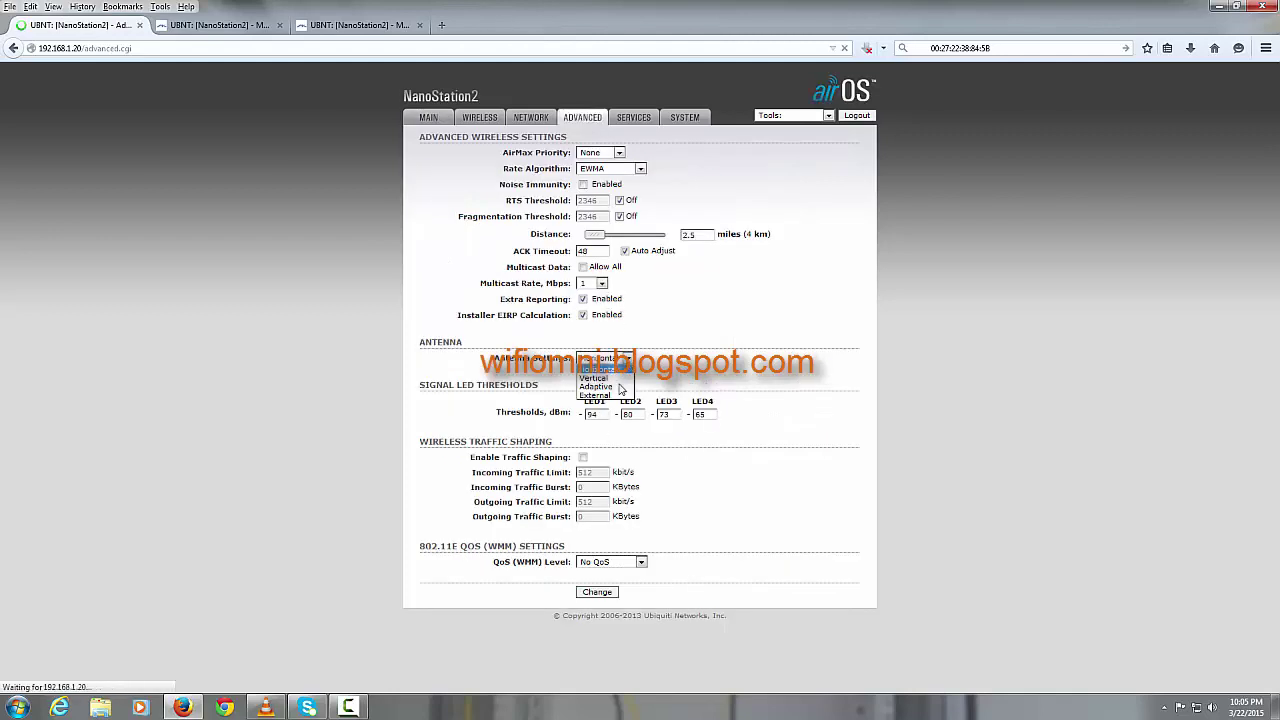
{"action": "left_click", "coordinate": [618, 386]}
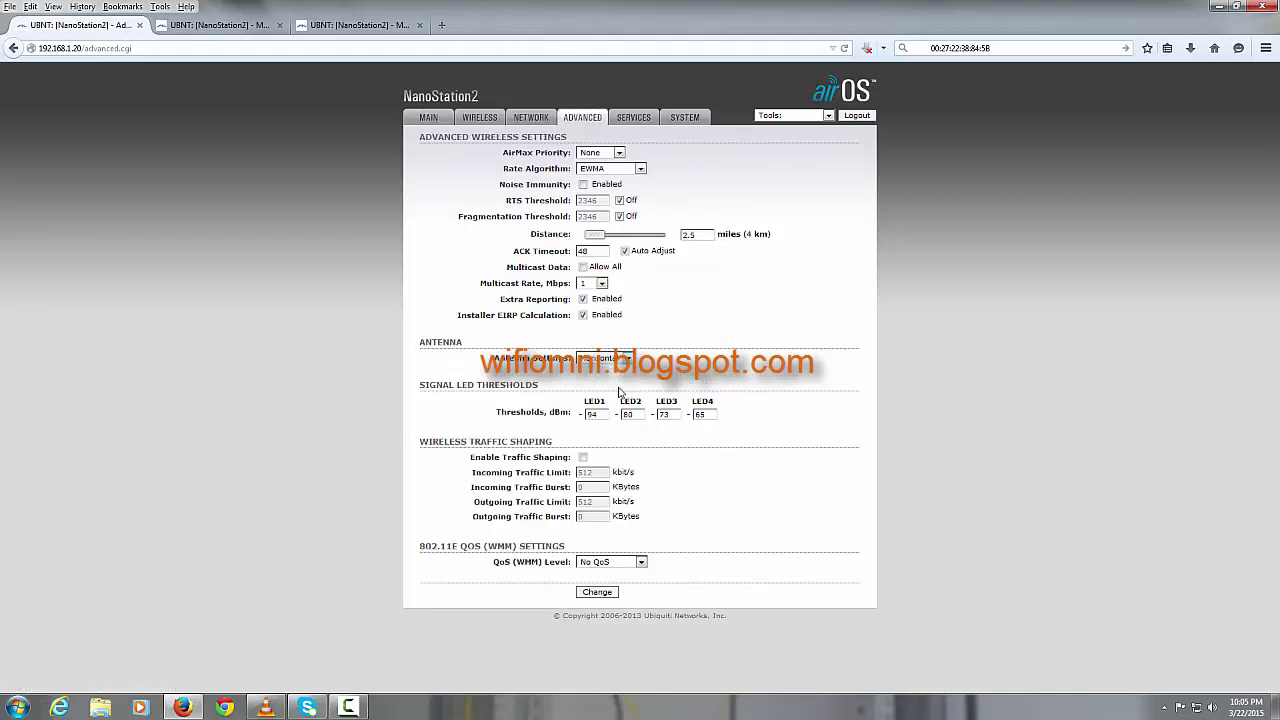
{"action": "left_click", "coordinate": [597, 592]}
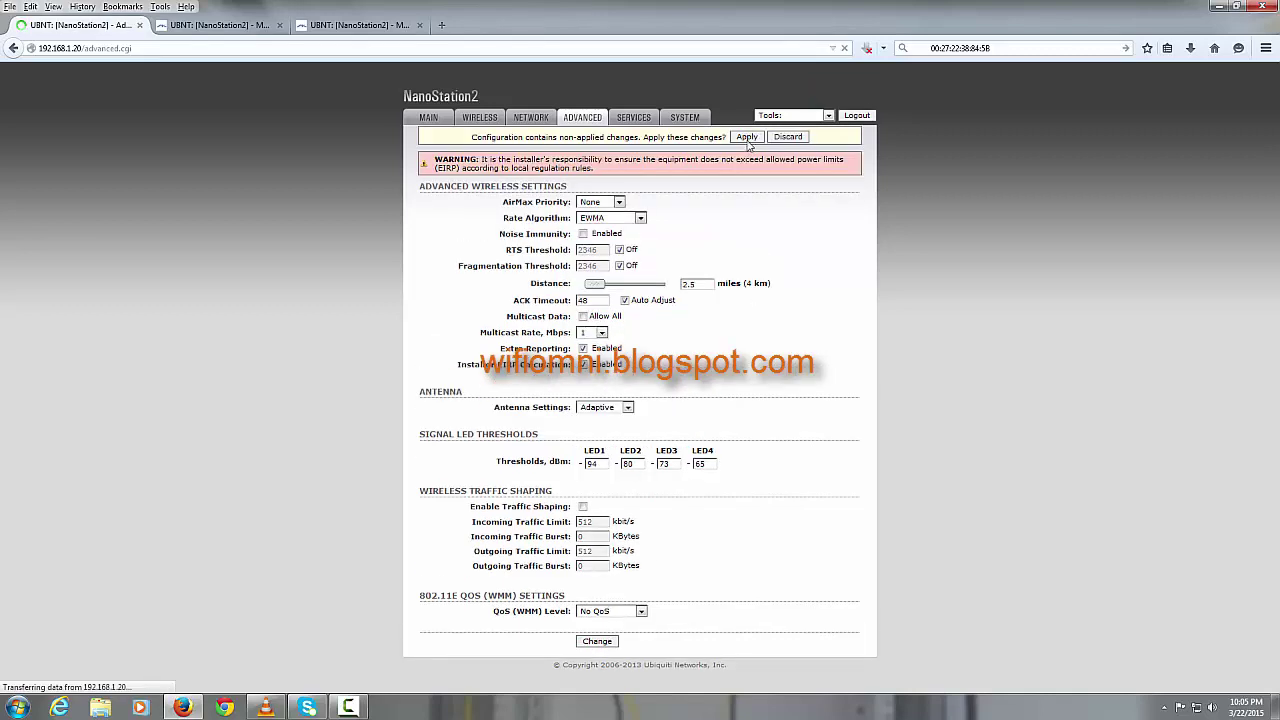
{"action": "left_click", "coordinate": [246, 27]}
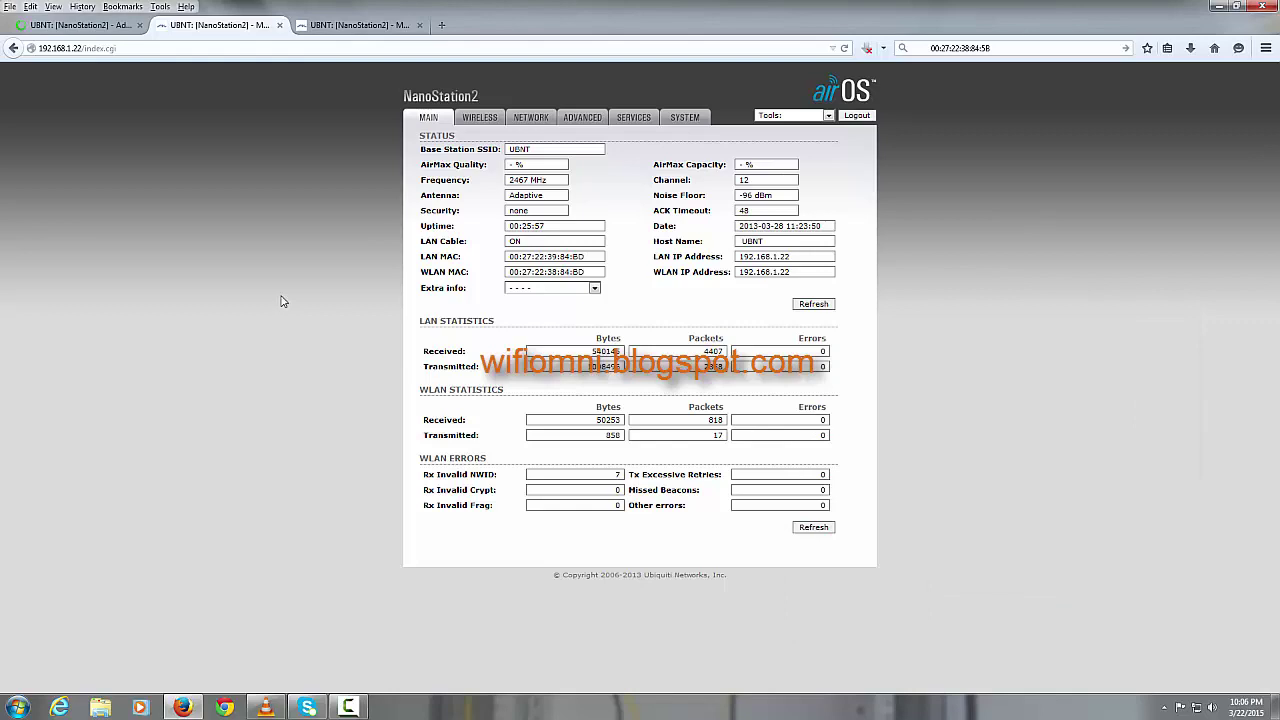
Step: Show 192.168.1.20's AP info, highlight the last signal reading, and close it
{"action": "left_click", "coordinate": [118, 26]}
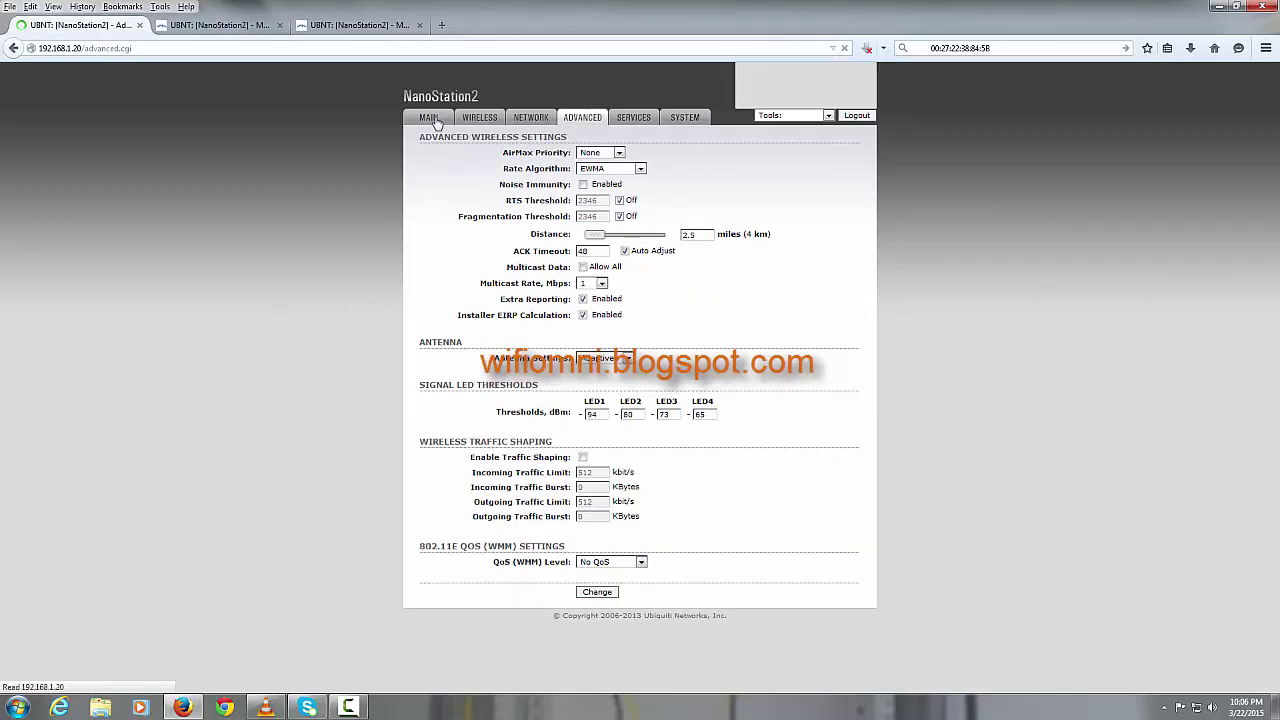
{"action": "left_click", "coordinate": [436, 122]}
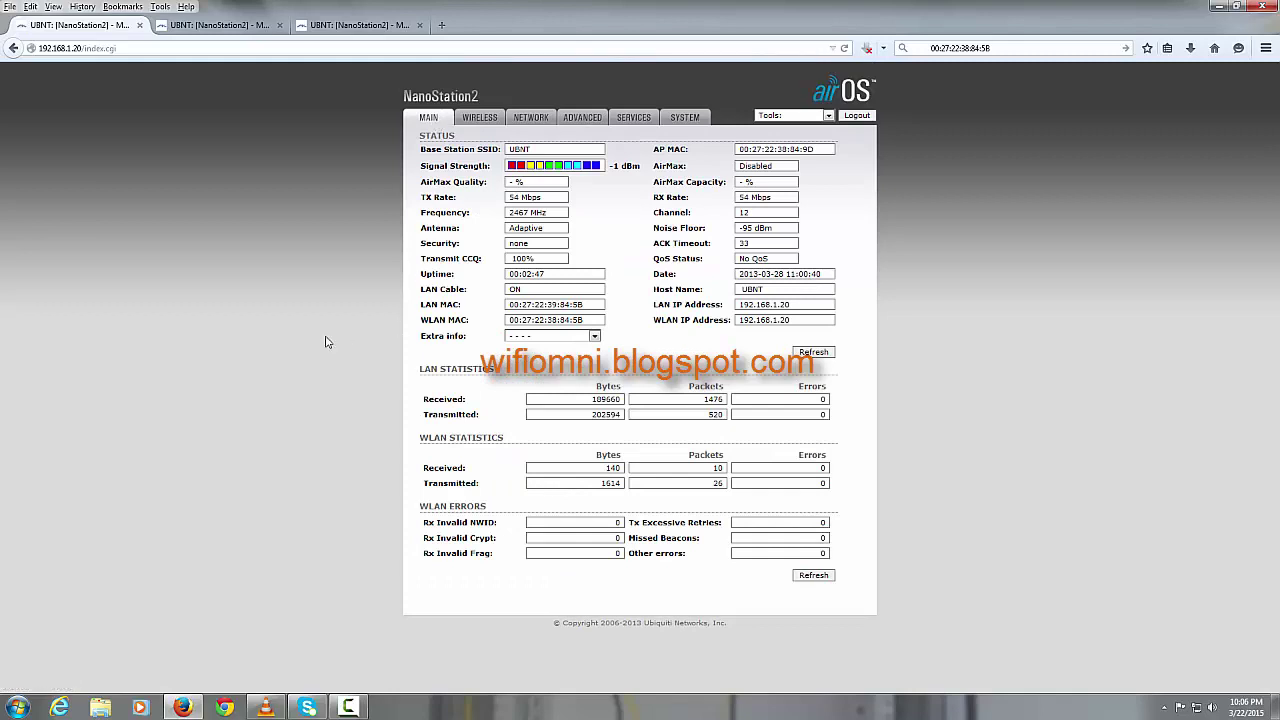
{"action": "left_click", "coordinate": [594, 338]}
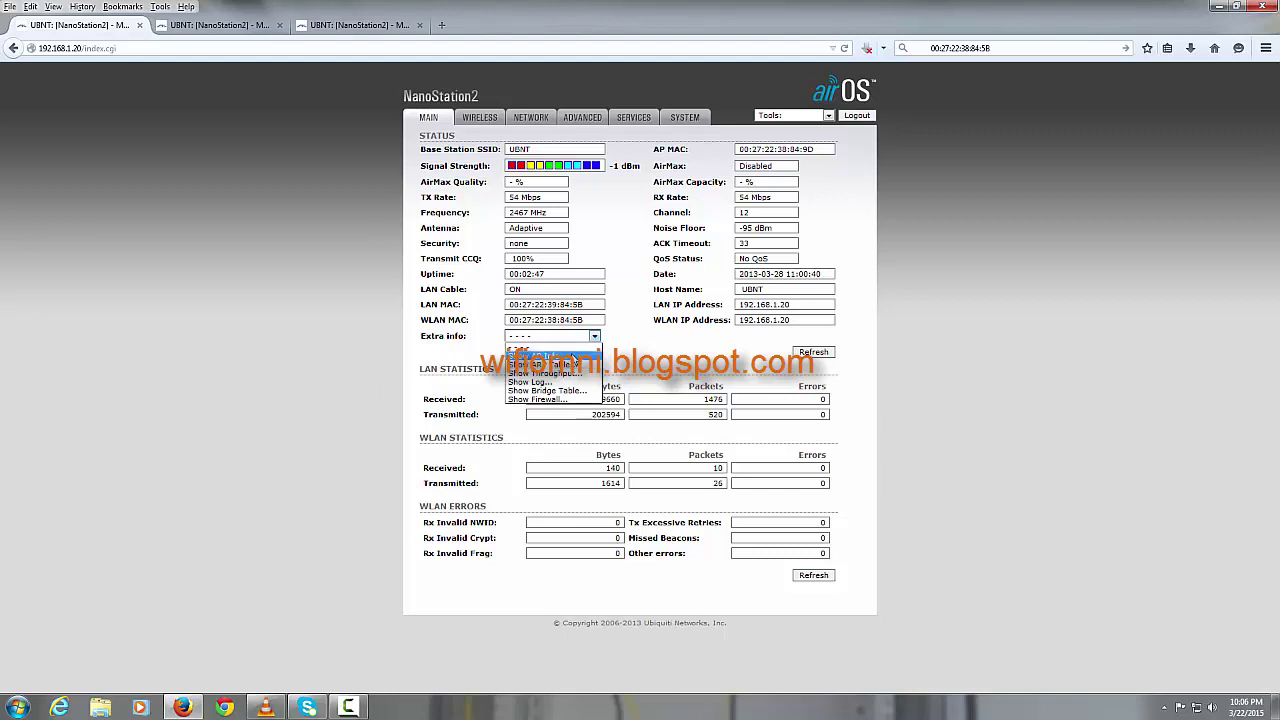
{"action": "left_click", "coordinate": [573, 357]}
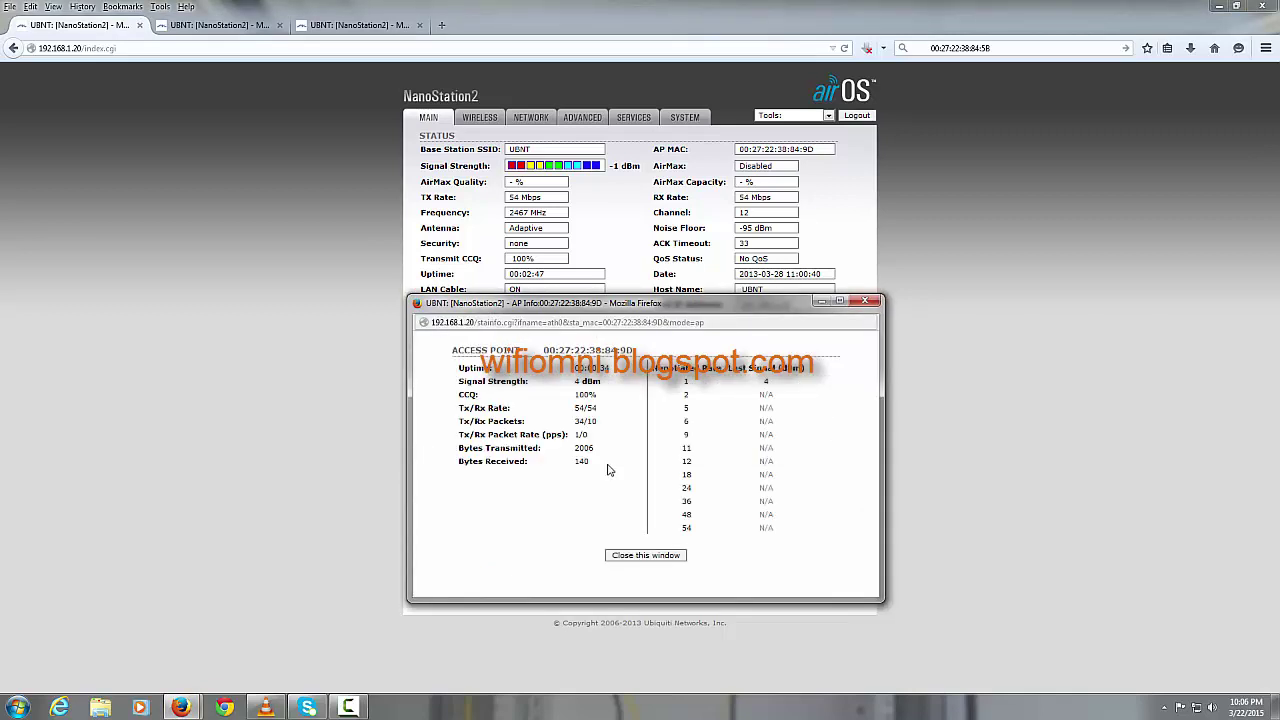
{"action": "double_click", "coordinate": [766, 382]}
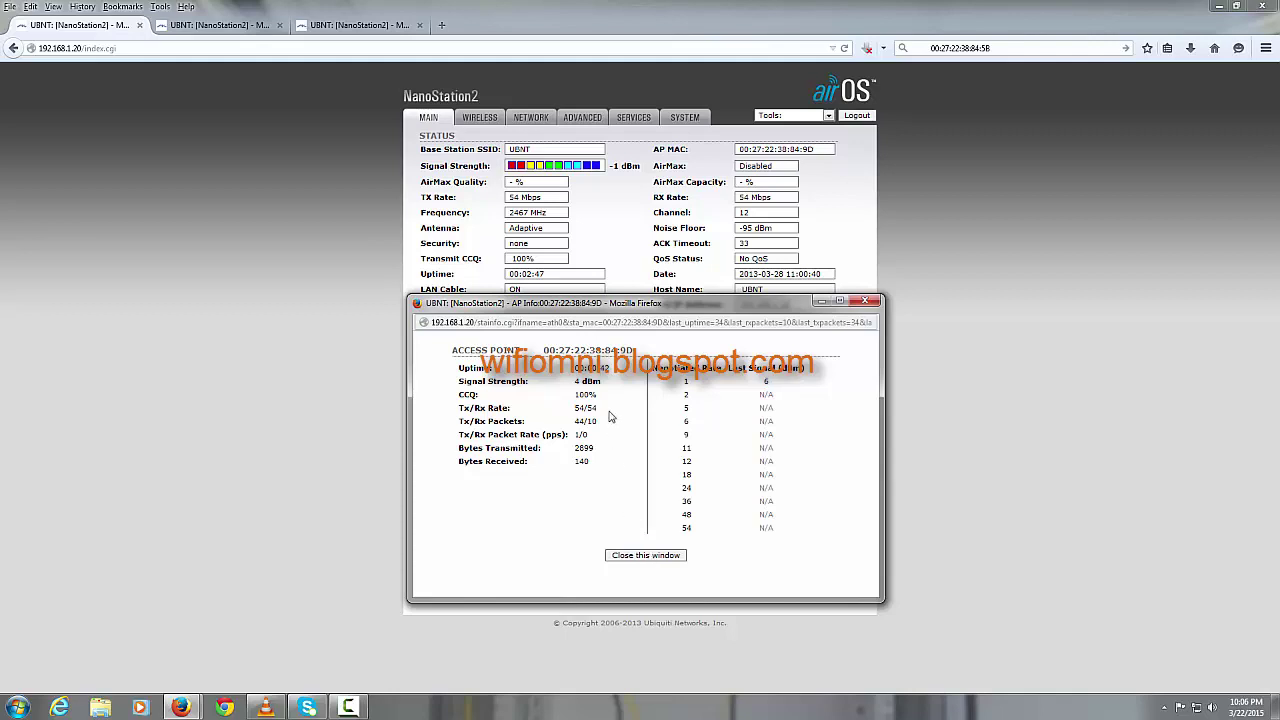
{"action": "left_click", "coordinate": [648, 556]}
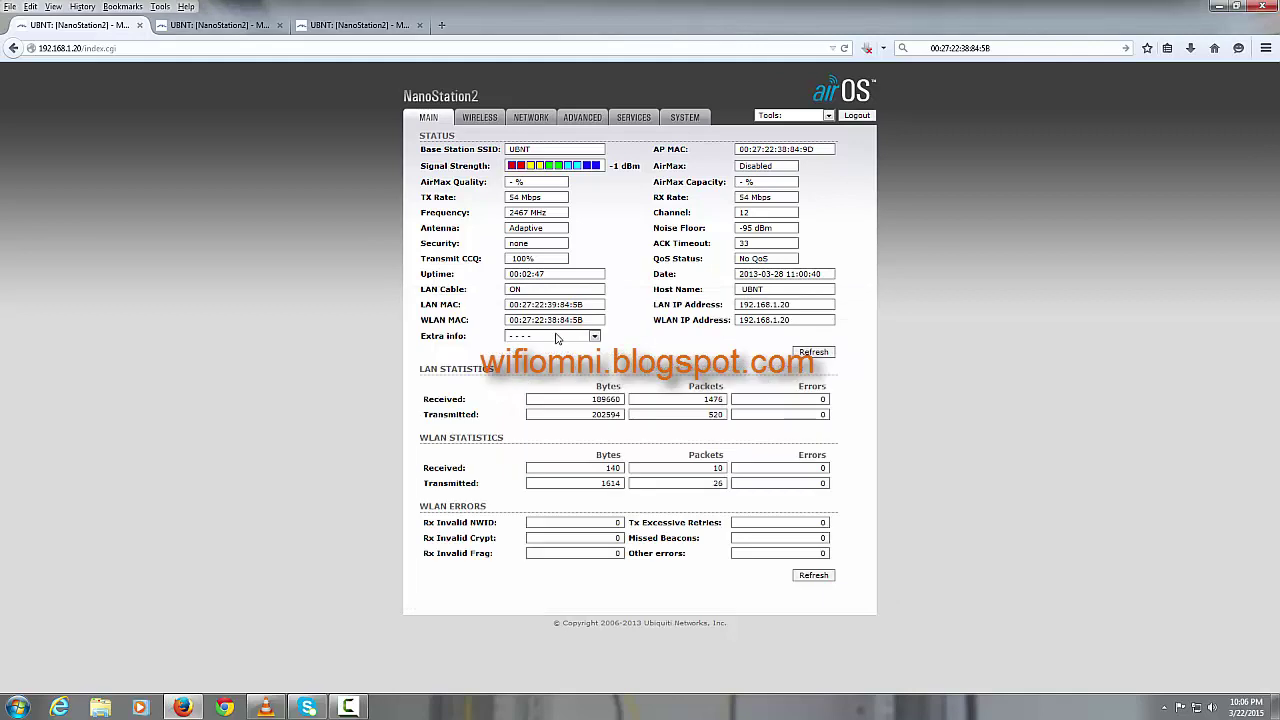
Step: Show the 192.168.1.20 radio's ARP table and close it
{"action": "left_click", "coordinate": [595, 337]}
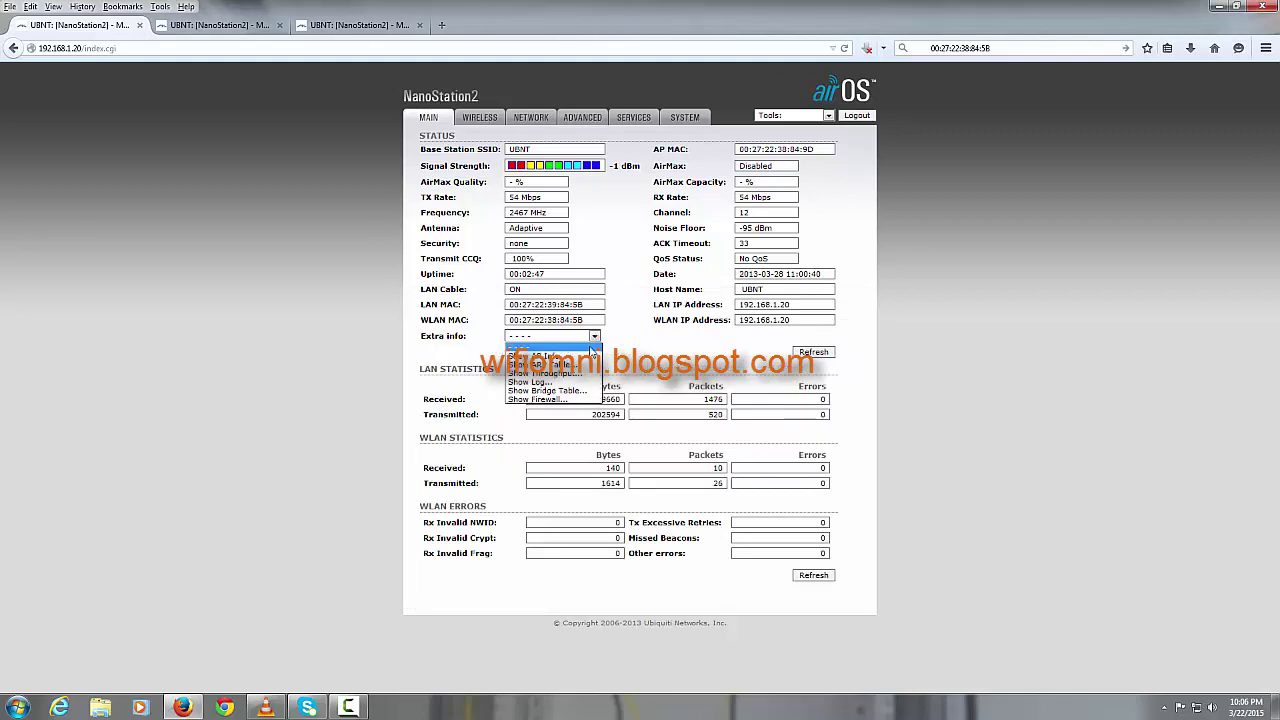
{"action": "left_click", "coordinate": [578, 365]}
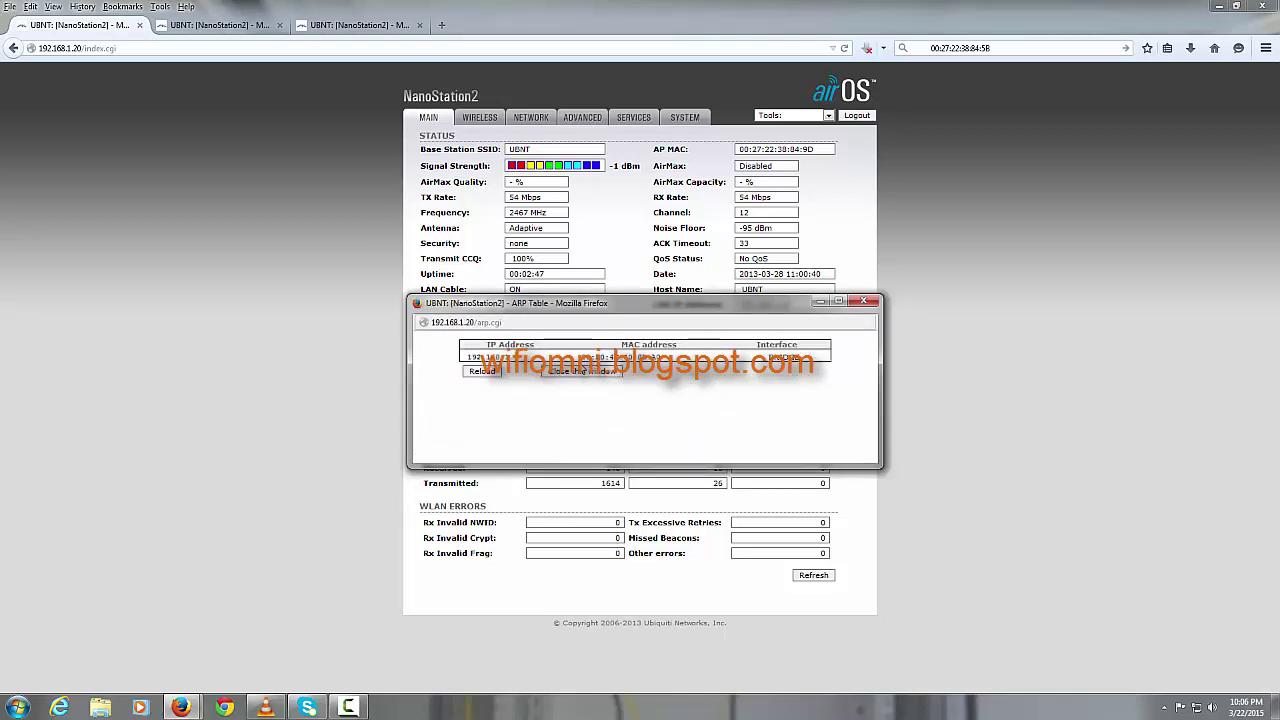
{"action": "left_click", "coordinate": [579, 373]}
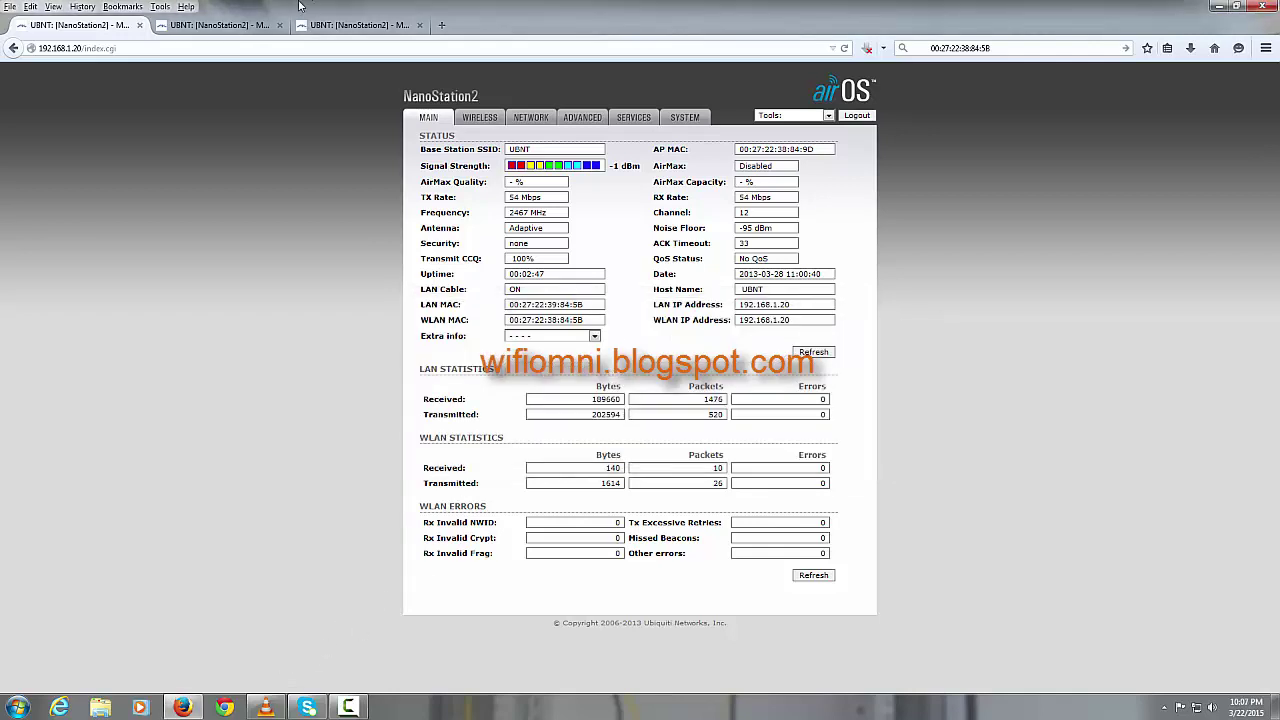
{"action": "left_click", "coordinate": [786, 116]}
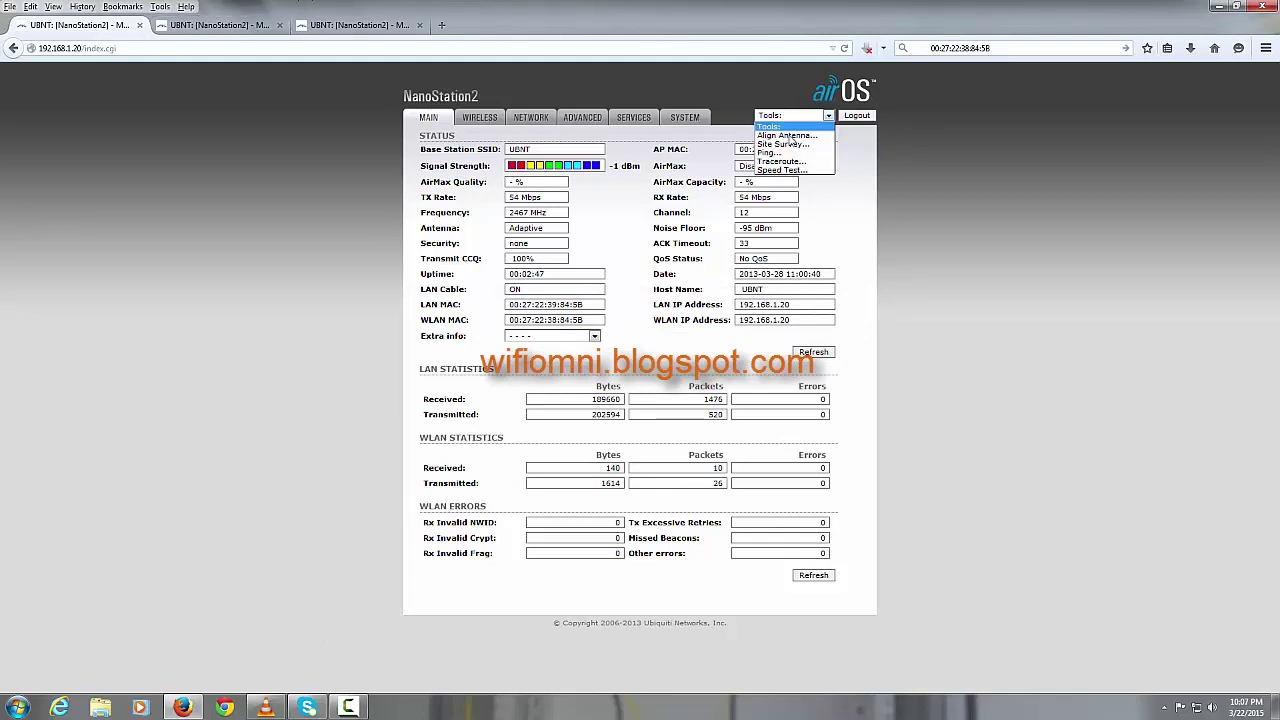
{"action": "left_click", "coordinate": [790, 145]}
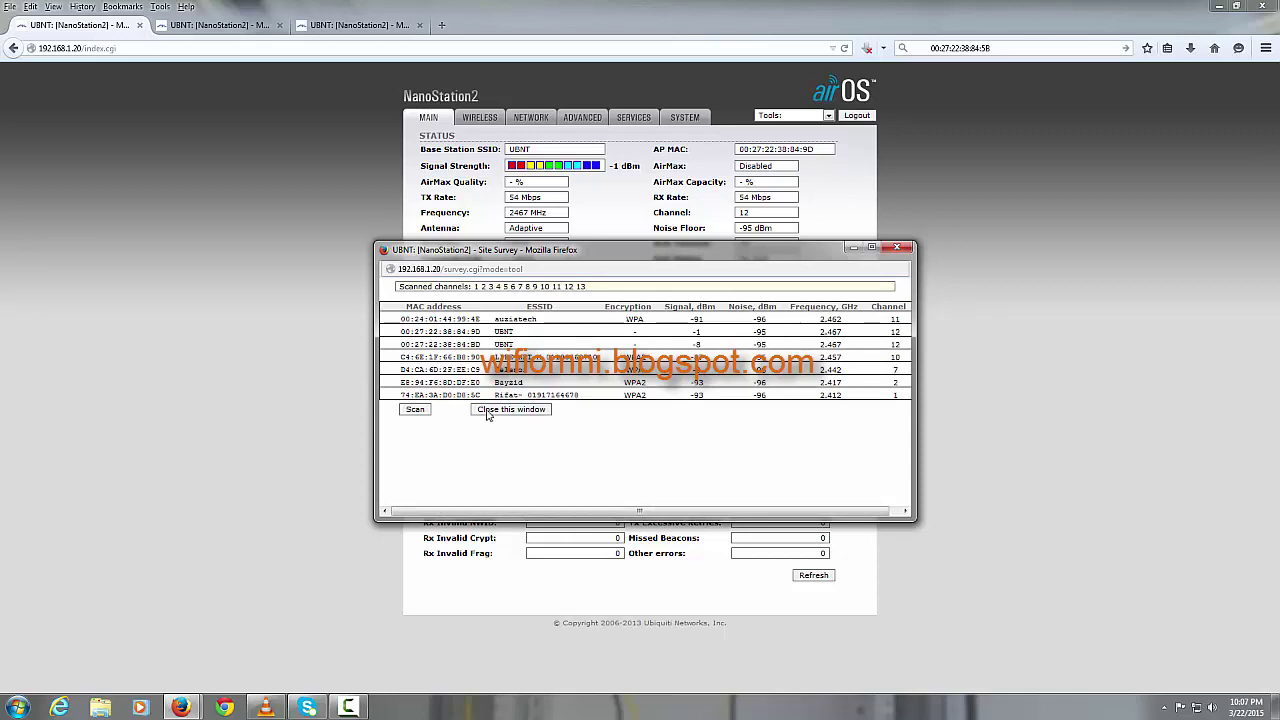
{"action": "left_click", "coordinate": [423, 411]}
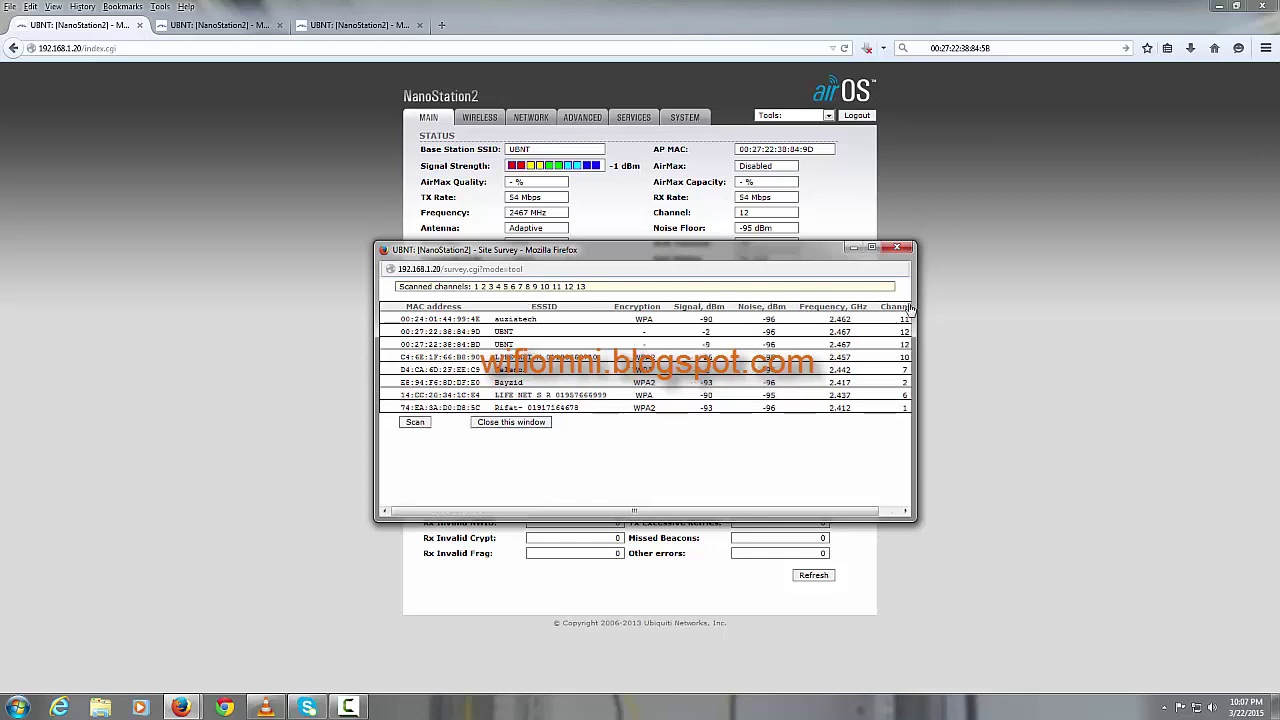
{"action": "left_click", "coordinate": [899, 248]}
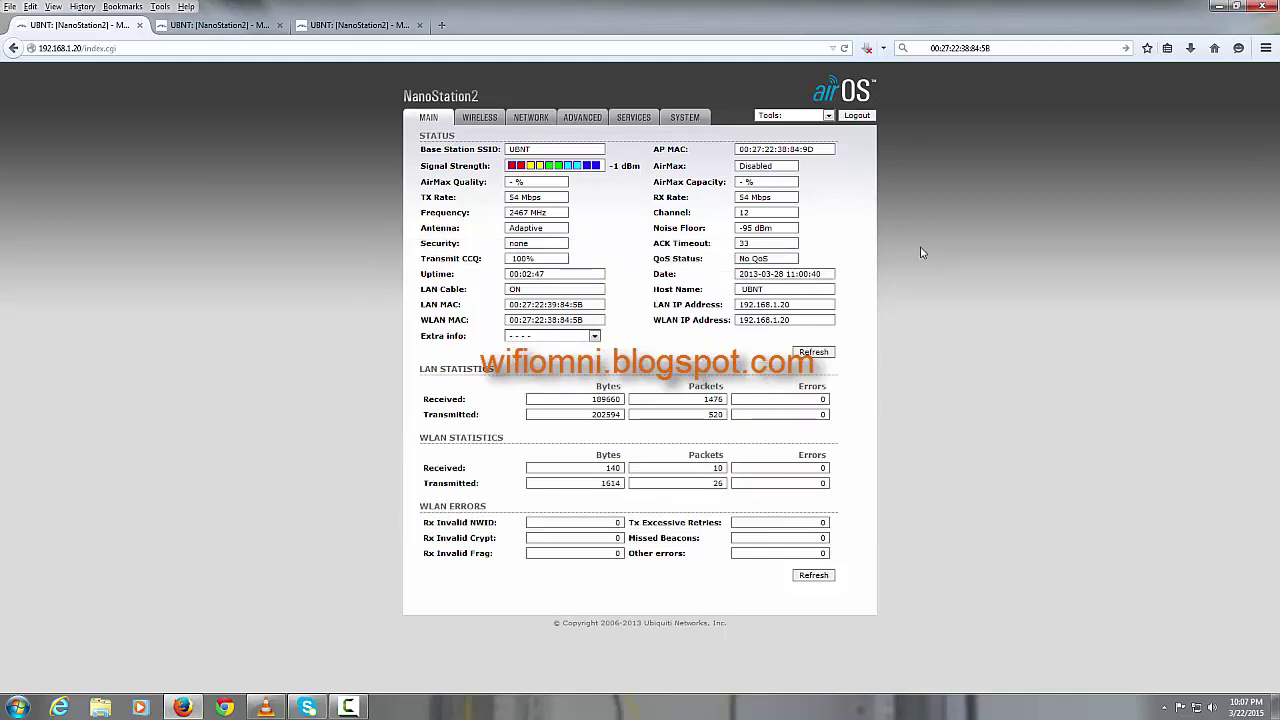
{"action": "left_click", "coordinate": [481, 119]}
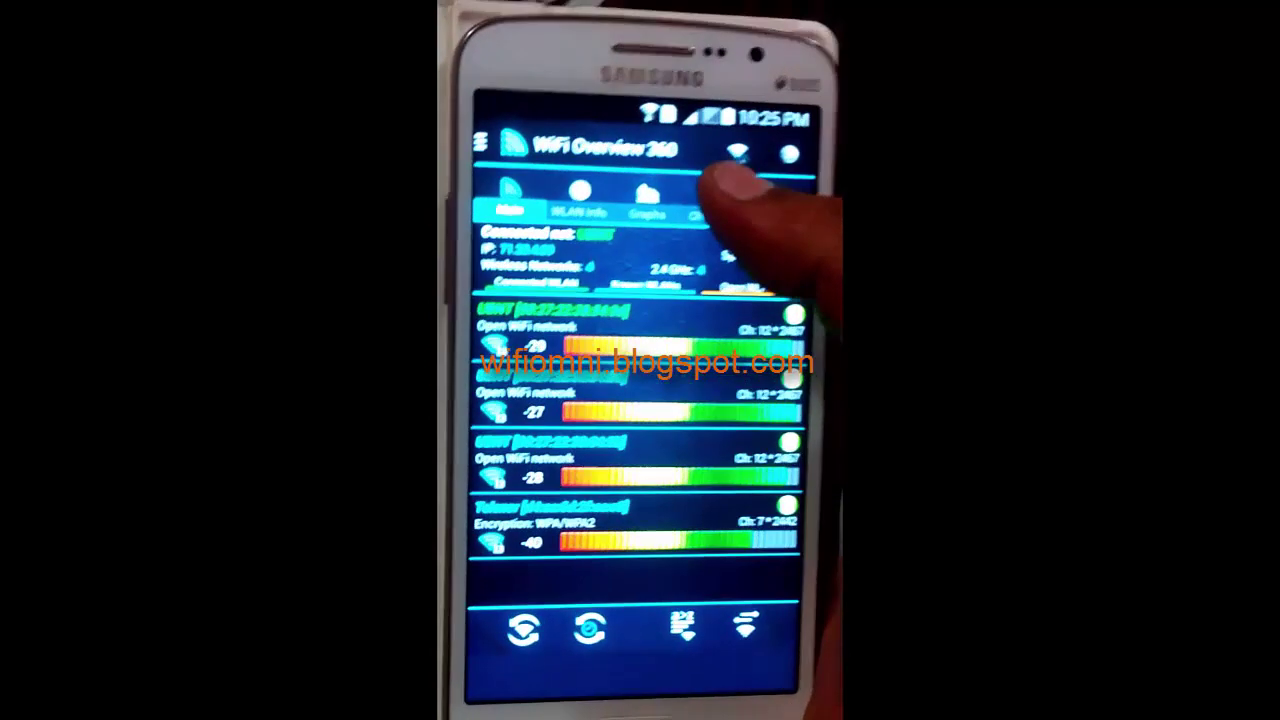
Step: Browse Ch. Check, Ch. Radar and Graphs, then scroll WLAN Info for the UBNT channel 12 link
{"action": "left_click", "coordinate": [708, 172]}
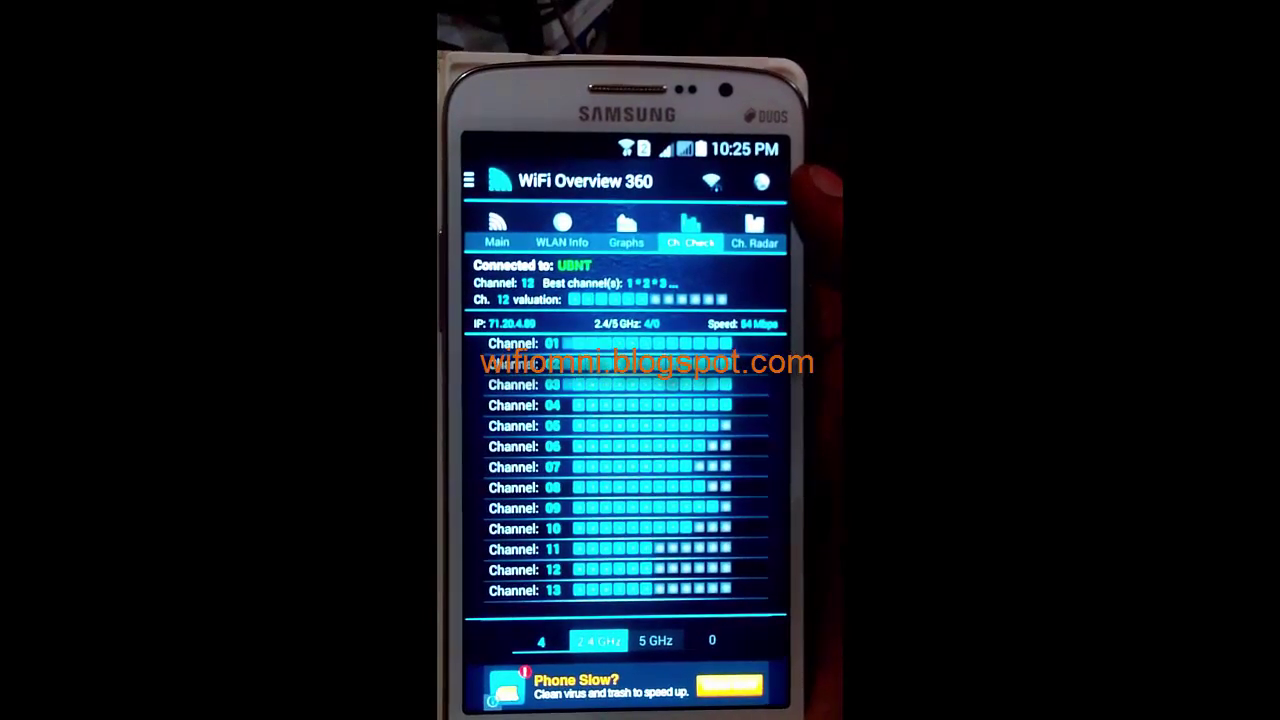
{"action": "left_click", "coordinate": [760, 243]}
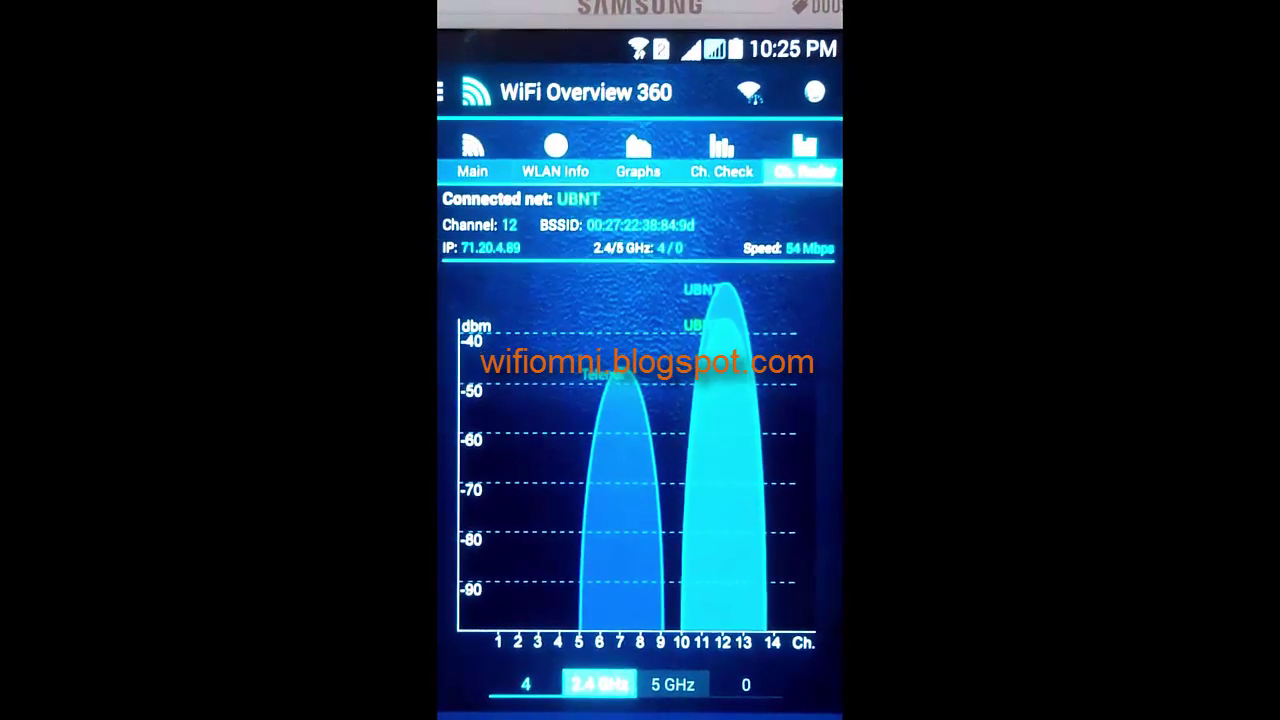
{"action": "left_click", "coordinate": [690, 178]}
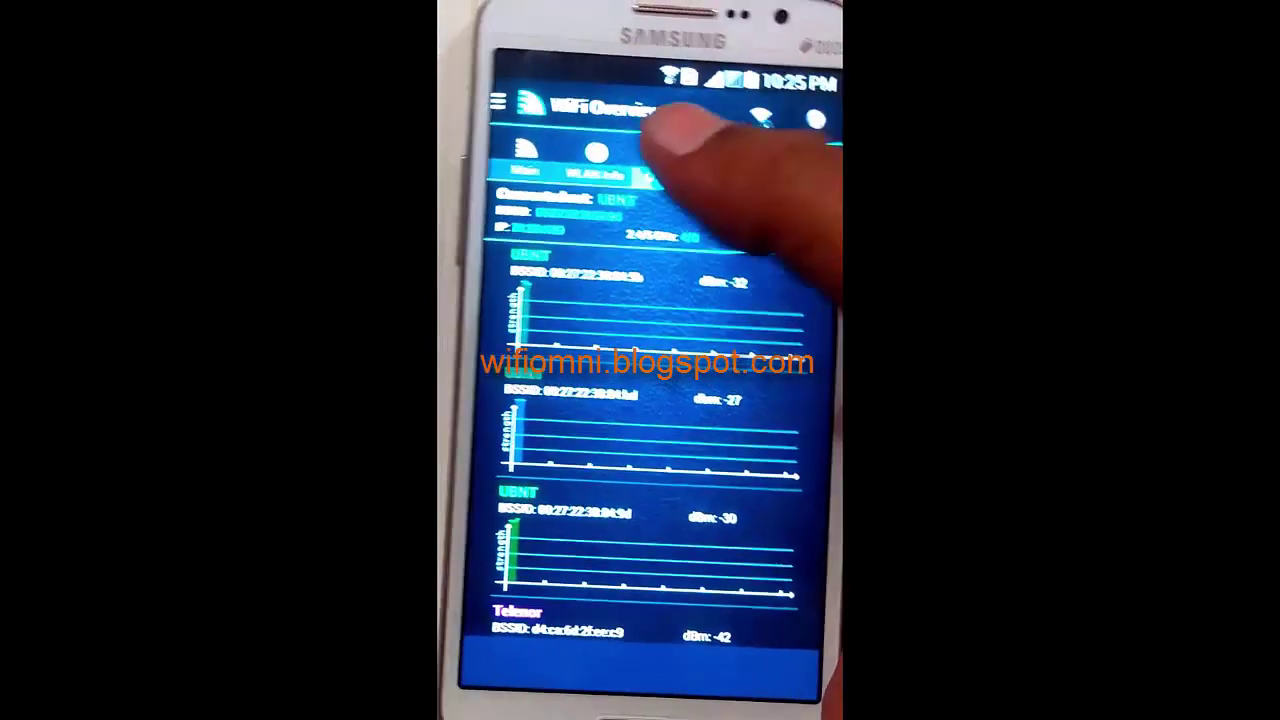
{"action": "left_click", "coordinate": [575, 160]}
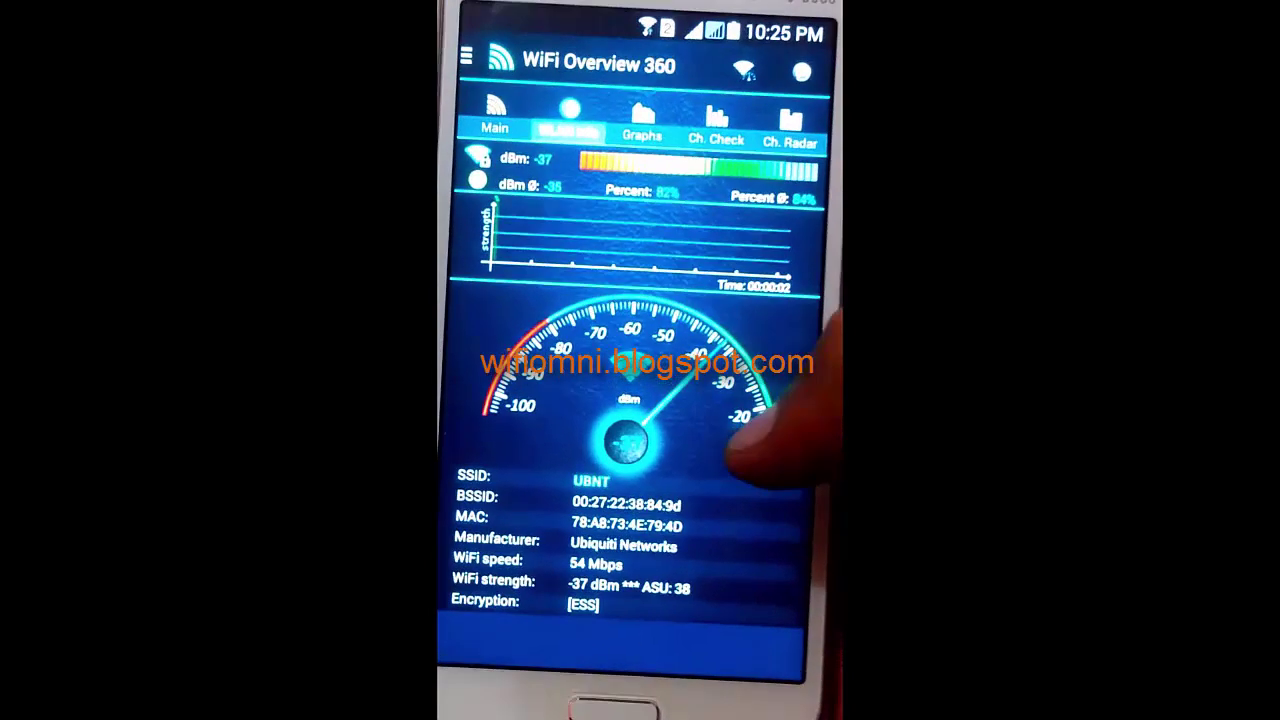
{"action": "left_click_drag", "start_coordinate": [780, 368], "coordinate": [805, 250]}
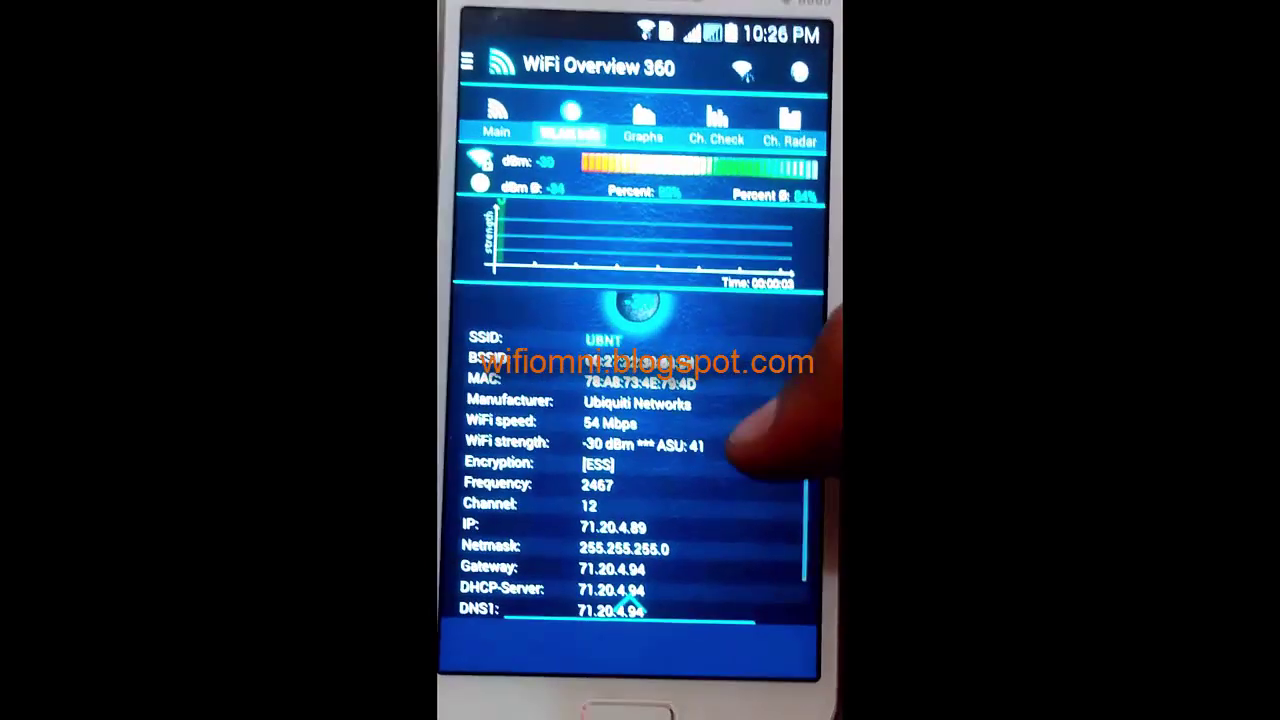
{"action": "left_click_drag", "start_coordinate": [771, 357], "coordinate": [757, 286]}
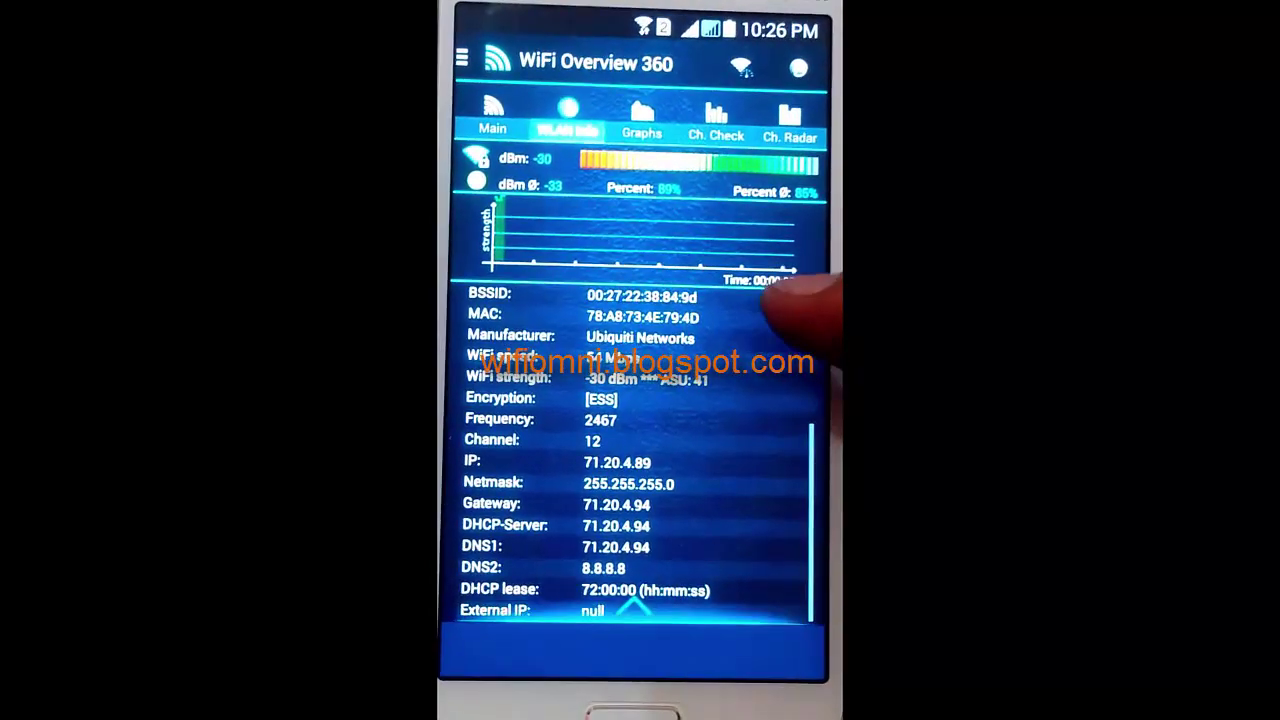